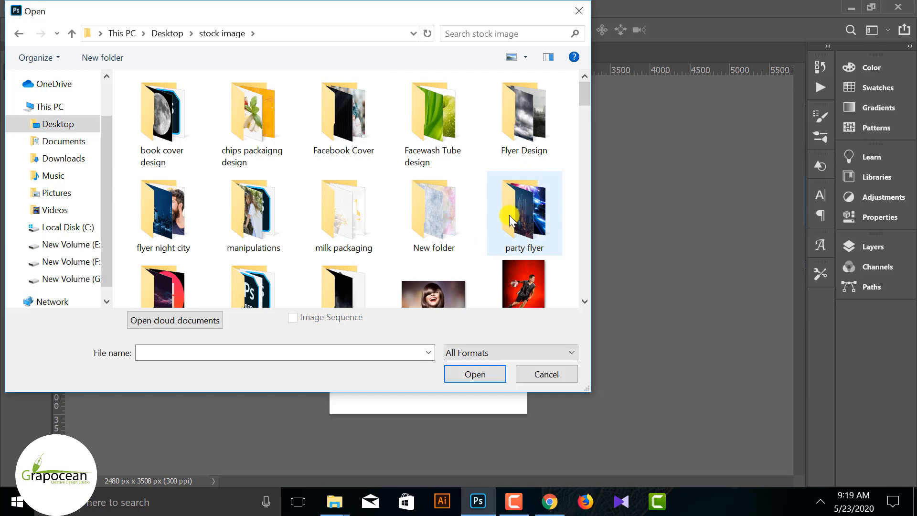
Step: Open the zwtkgc12DP cutout image of the bearded man from the flyer night city folder
double_click(163, 196)
click(292, 125)
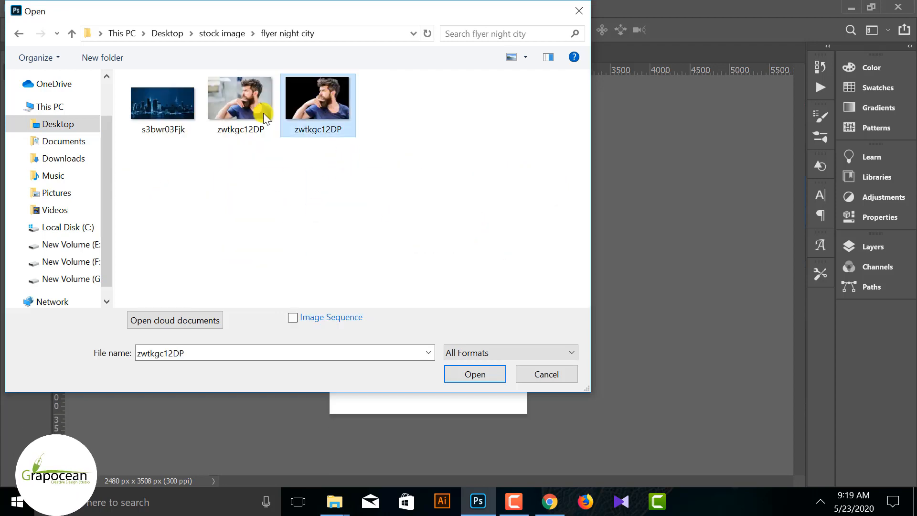
click(450, 377)
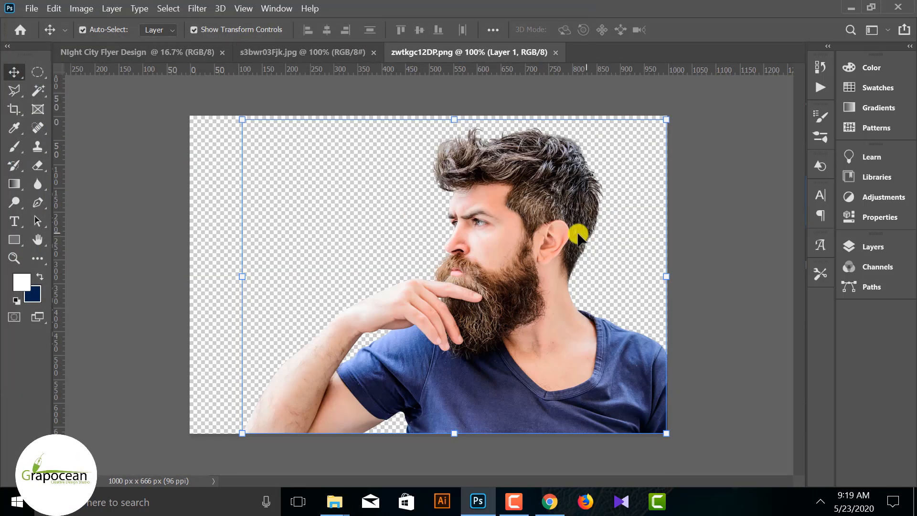
Step: Unlock the background layer of s3bwr03Fjk.jpg and move the city image into the Night City Flyer Design document
click(188, 53)
click(296, 52)
drag(493, 211, 389, 193)
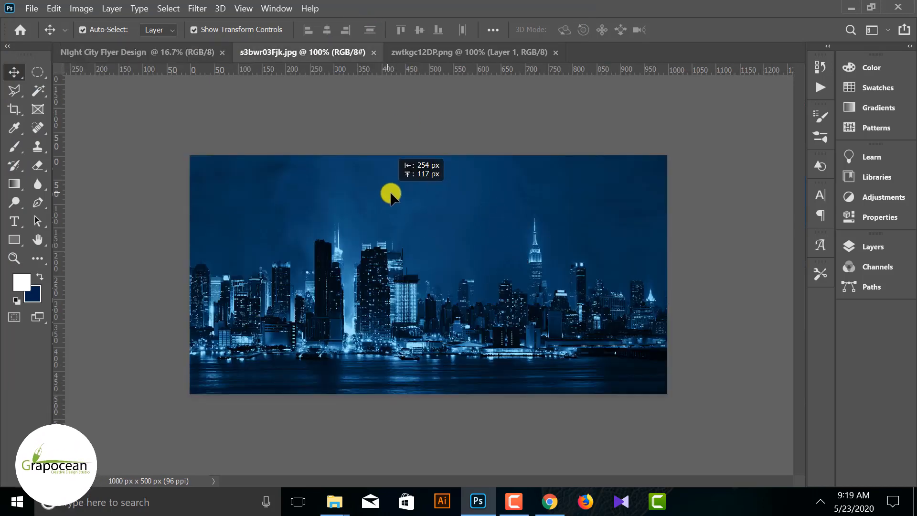
click(663, 241)
click(847, 248)
click(807, 324)
drag(529, 228, 458, 339)
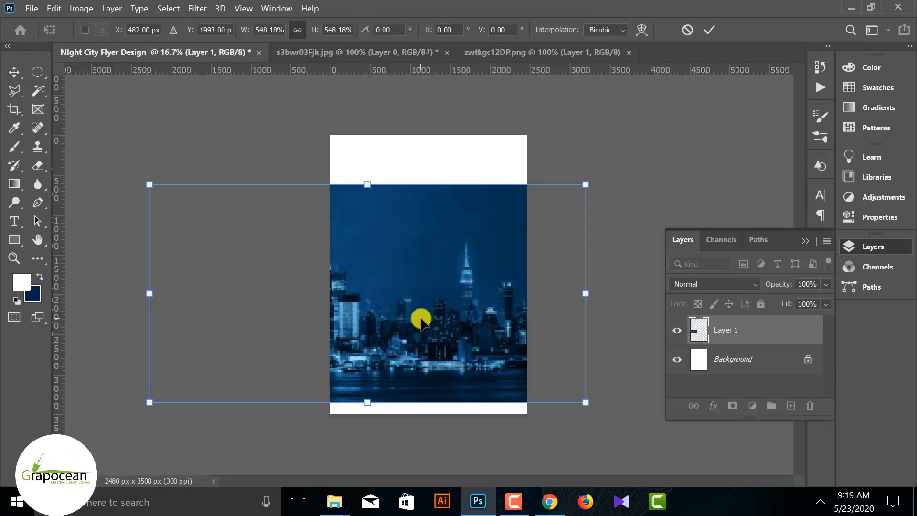
Step: Scale down the city image proportionally and position it across the middle of the flyer
drag(420, 317, 497, 280)
key(ctrl+minus)
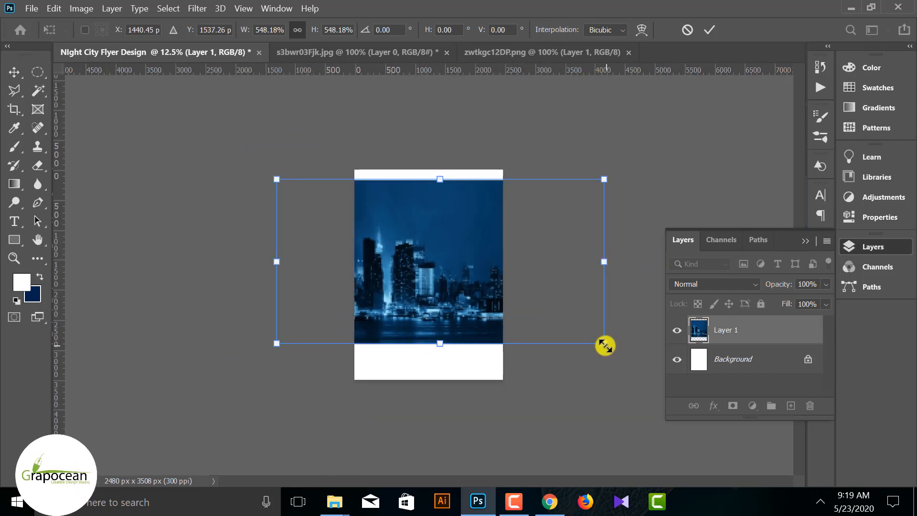
drag(605, 345, 564, 319)
drag(446, 289, 499, 310)
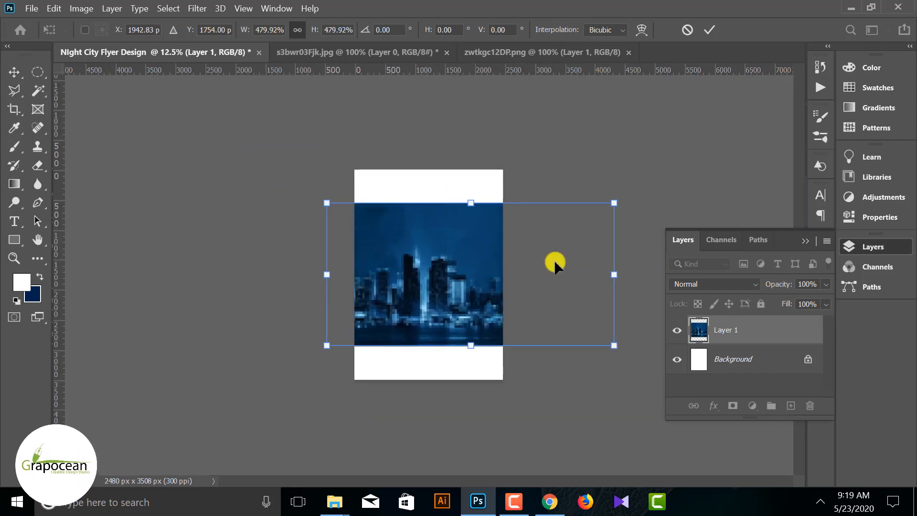
click(711, 29)
Step: Add a Gradient Fill adjustment layer and try a dark blue preset from the 50_gradient_varieties_by_liasmani group
click(753, 405)
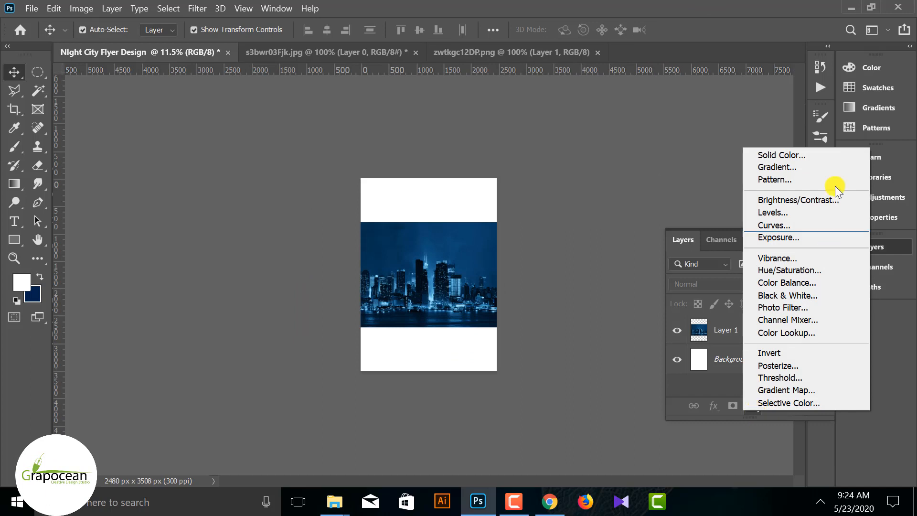
click(822, 169)
click(752, 137)
scroll(659, 277, down, 2)
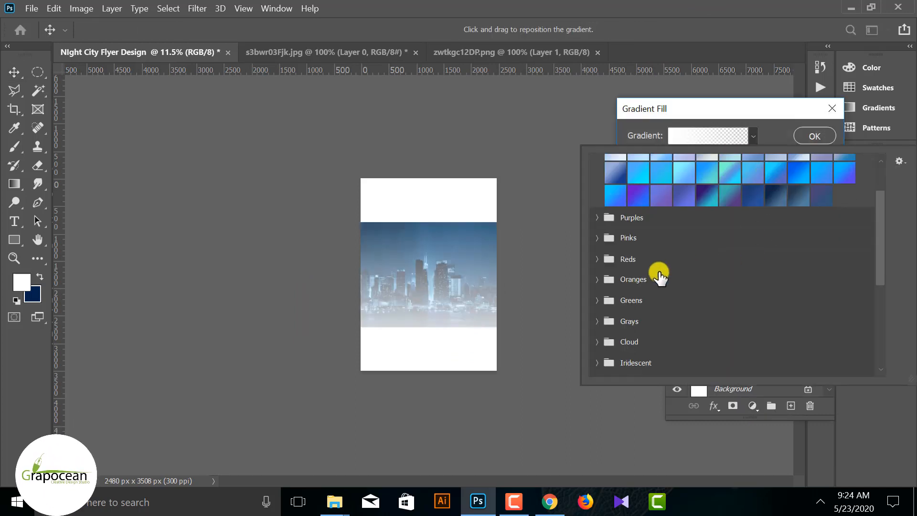
scroll(601, 312, down, 5)
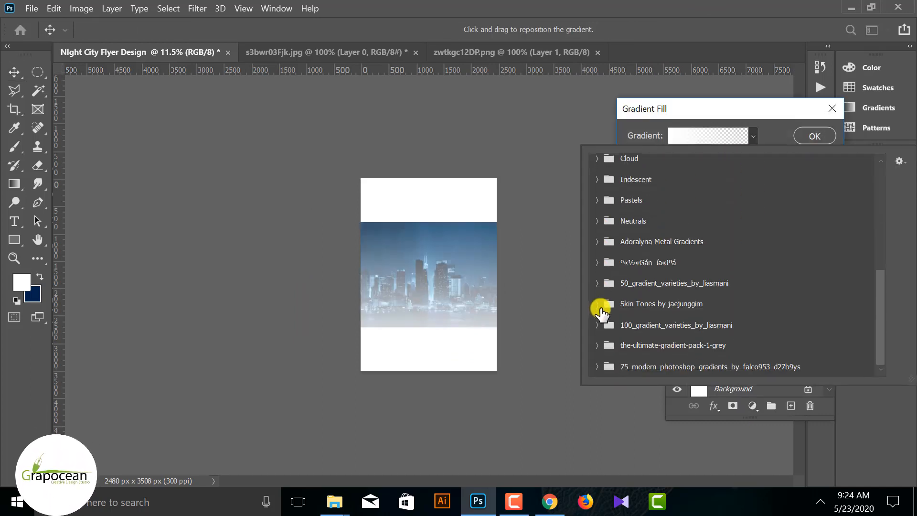
scroll(598, 306, up, 1)
click(597, 305)
scroll(669, 314, down, 1)
click(727, 316)
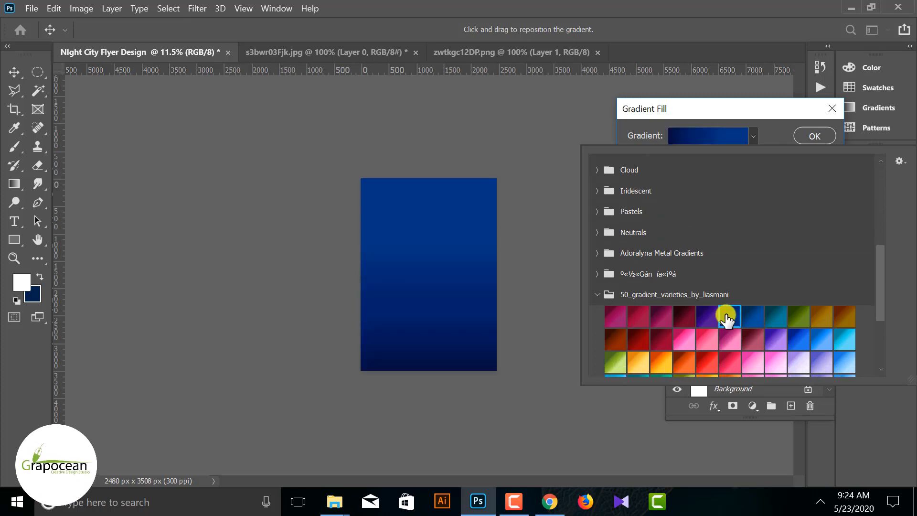
Step: Compare dark presets in the Blues group and apply Blue_30, running from dark navy to steel blue
scroll(727, 316, up, 5)
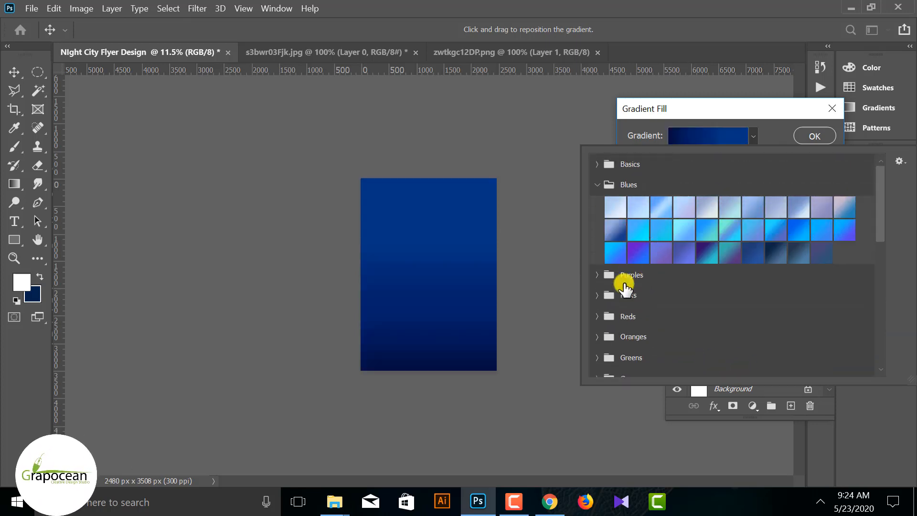
click(777, 254)
click(798, 252)
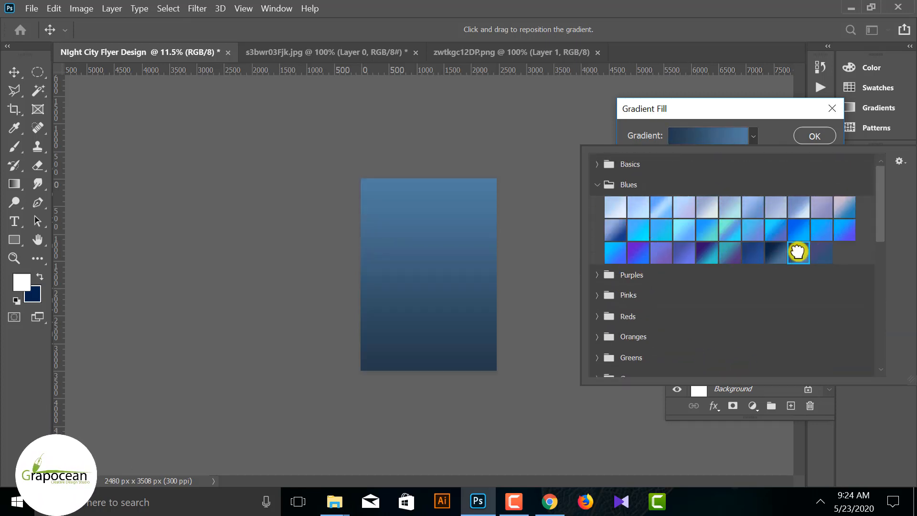
click(621, 229)
click(767, 256)
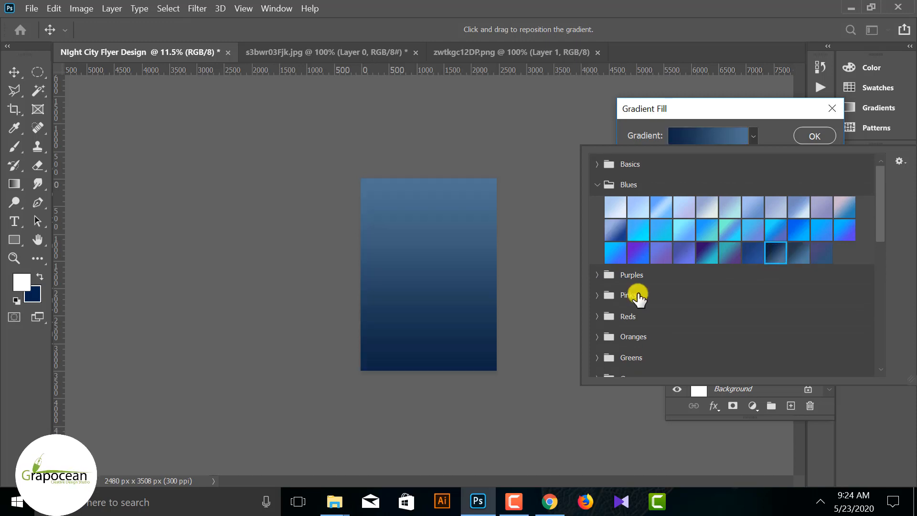
Step: Look through the Basics, Purples, Pinks, Reds, Oranges and Greens gradient preset groups for alternatives
click(595, 168)
scroll(669, 285, down, 1)
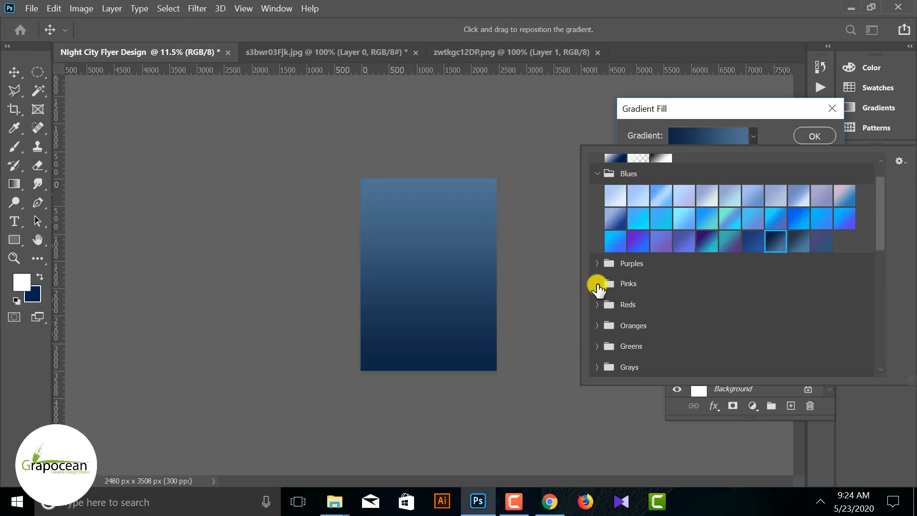
click(597, 264)
double_click(597, 264)
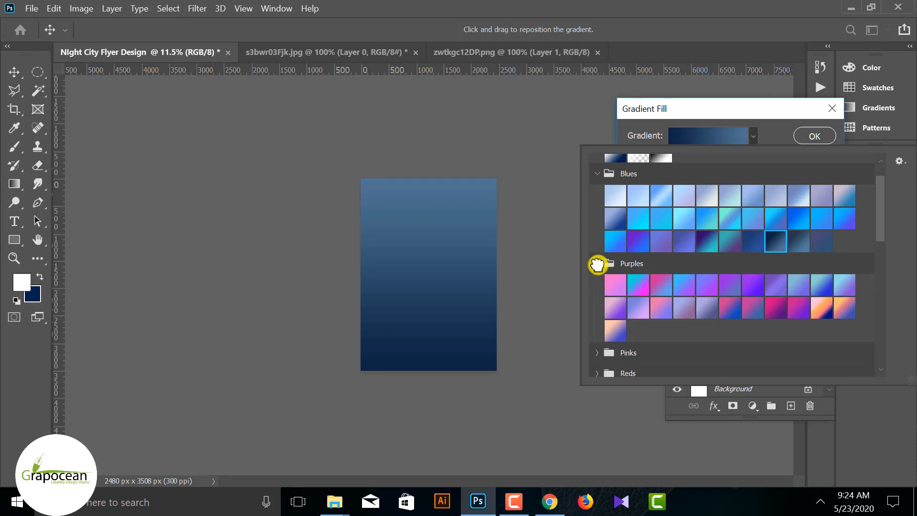
click(597, 264)
double_click(597, 284)
click(597, 304)
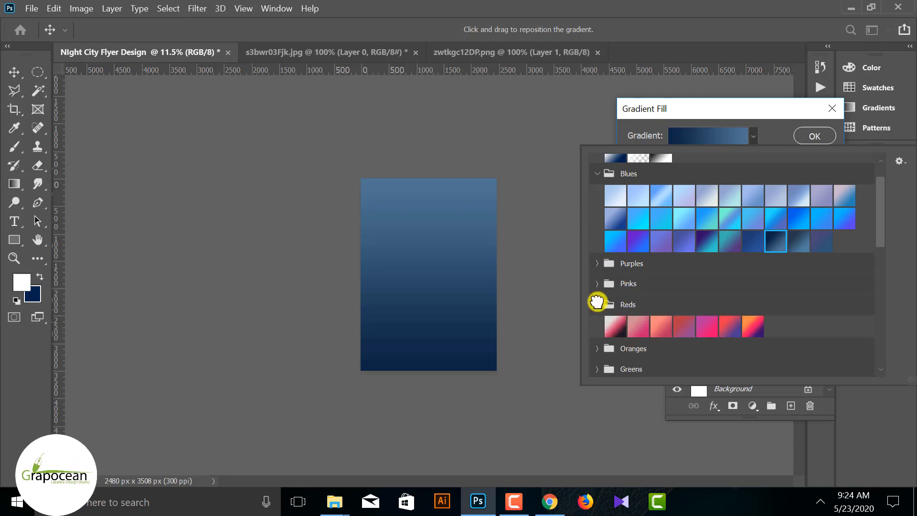
click(597, 304)
double_click(598, 325)
click(597, 346)
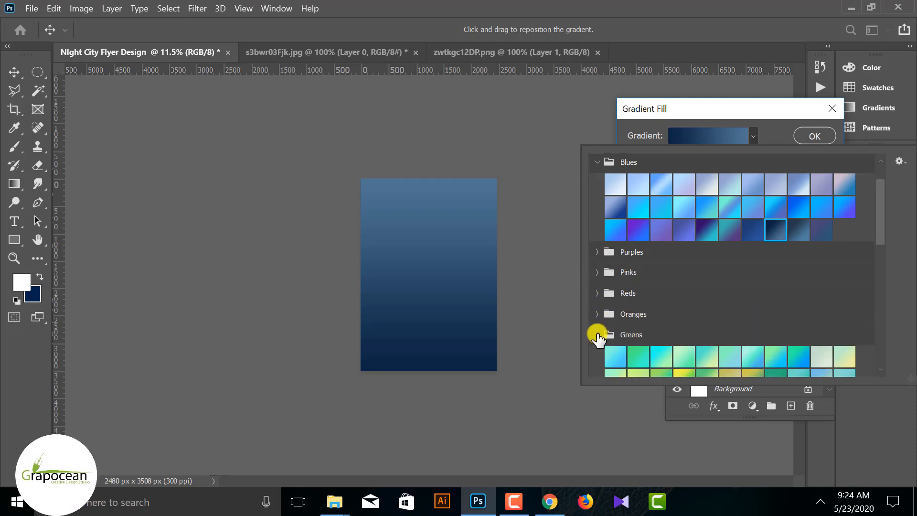
scroll(665, 337, down, 5)
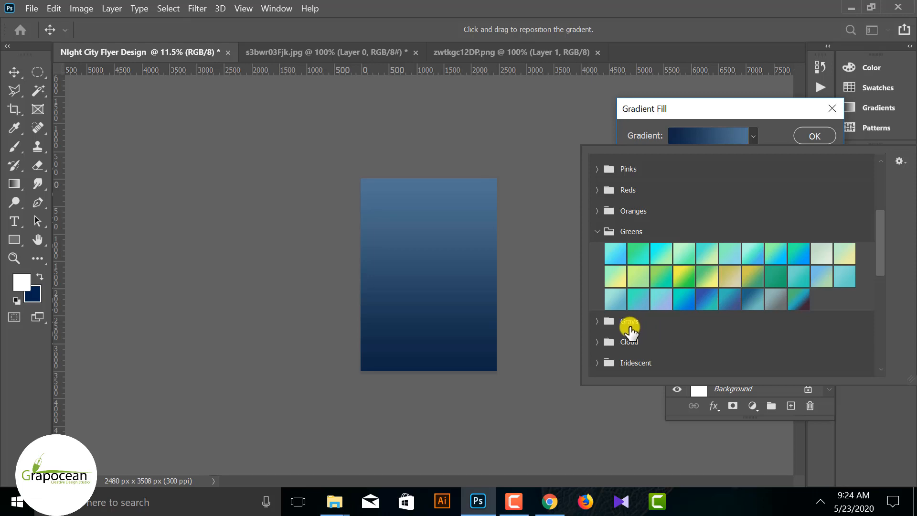
click(598, 232)
click(826, 138)
Step: Edit the fill's gradient and set the color stop at location 100% to dark navy 002645
click(707, 136)
click(559, 380)
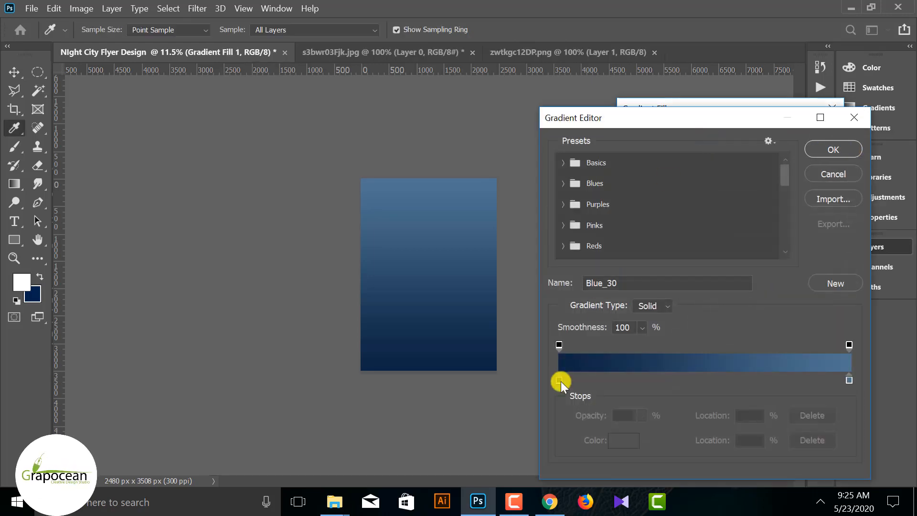
click(849, 379)
double_click(850, 379)
drag(696, 242, 731, 247)
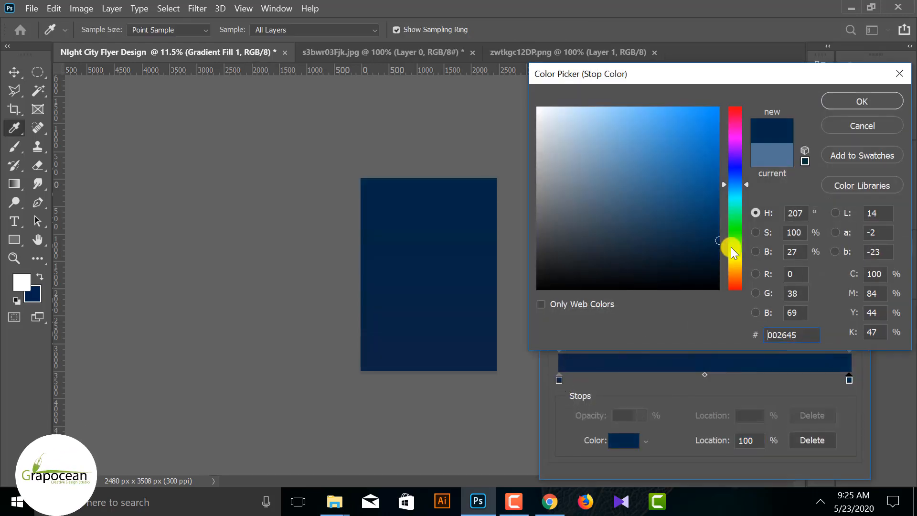
click(863, 99)
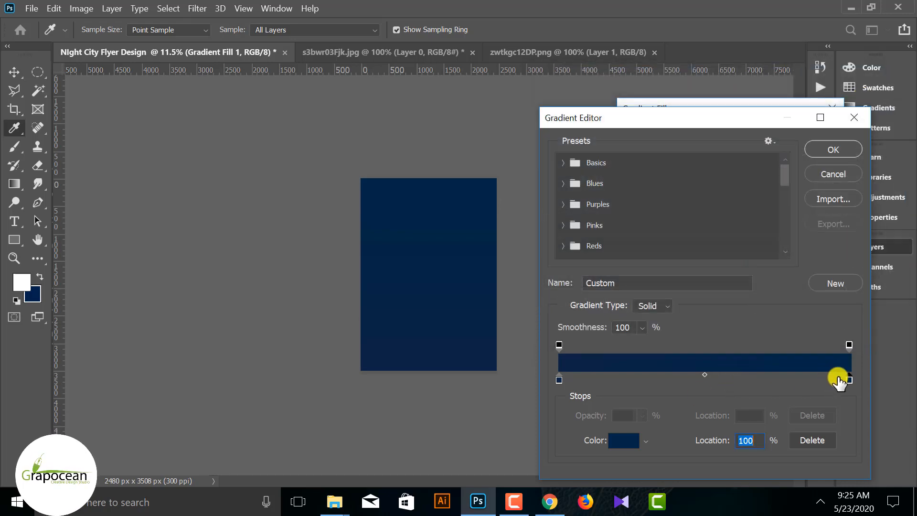
Step: Set the gradient's color stop at location 0% to a slightly brighter, saturated dark blue
double_click(560, 381)
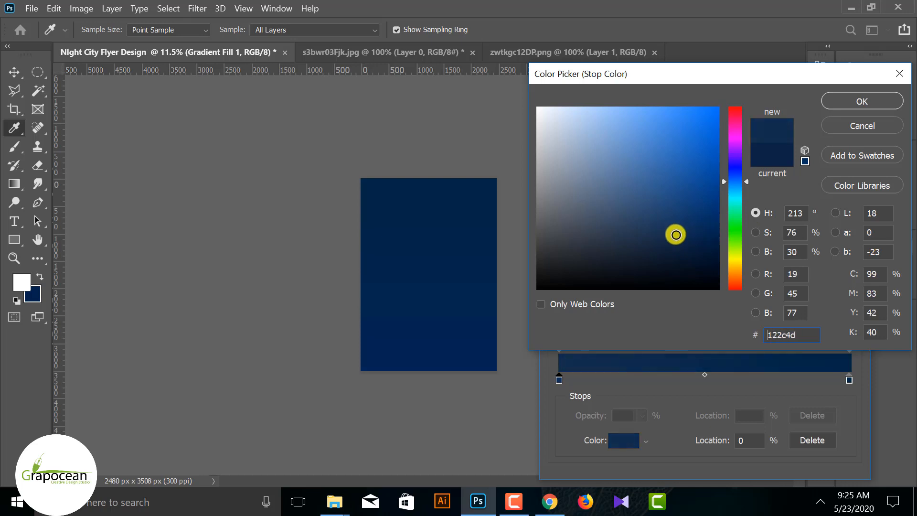
drag(676, 235, 705, 226)
click(863, 102)
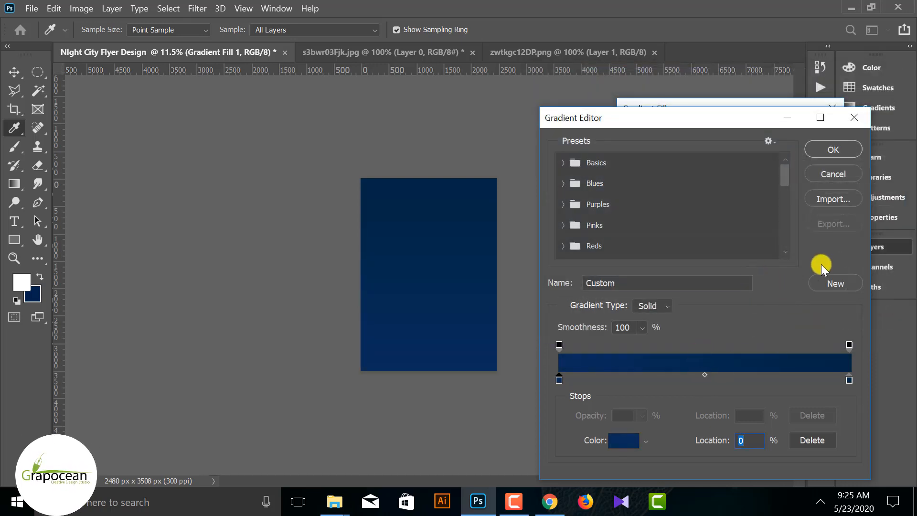
click(839, 147)
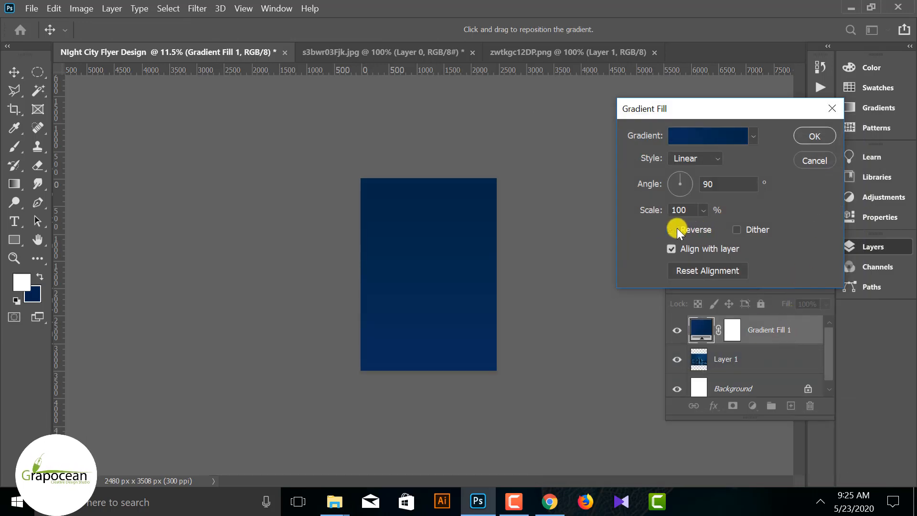
Step: Make the gradient fill radial and apply it to the flyer
click(697, 158)
click(815, 137)
click(406, 294)
key(ctrl+plus)
key(ctrl+plus)
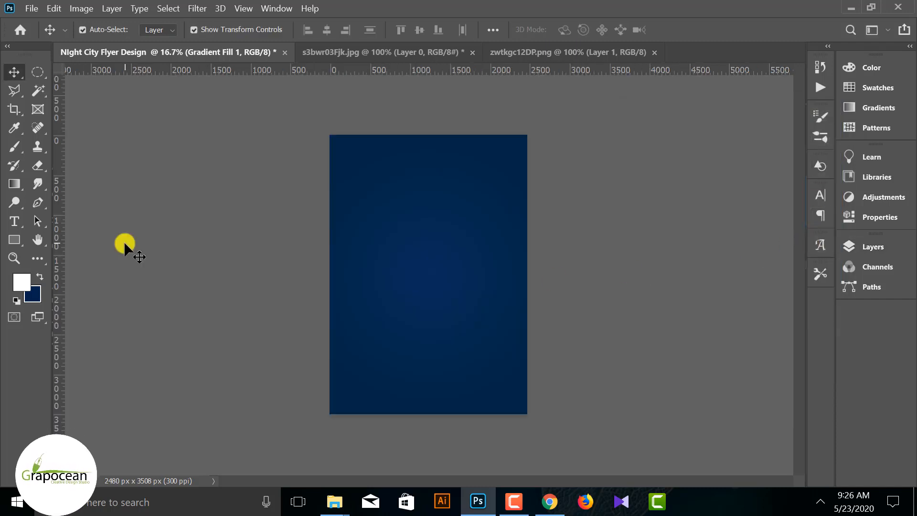
Step: Choose the Brush tool with a textured brush from the Dry Media Brushes group
right_click(16, 147)
click(58, 144)
click(96, 30)
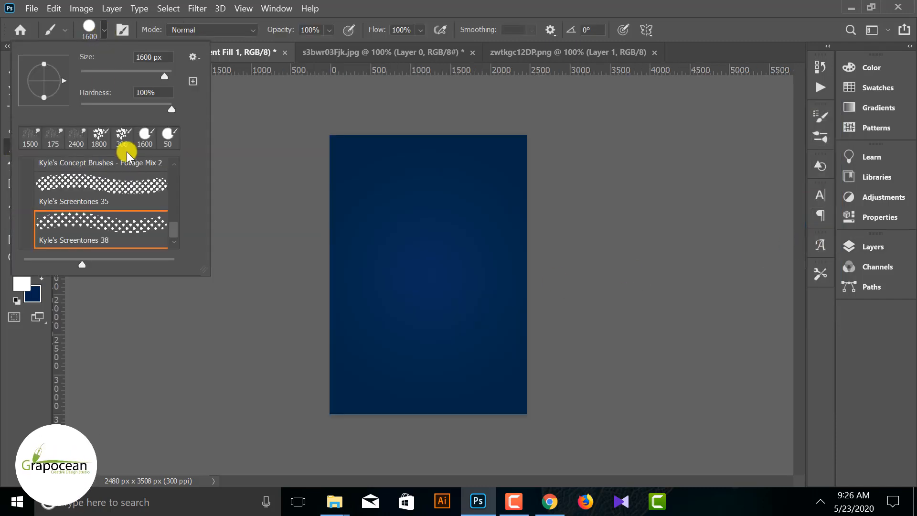
scroll(171, 214, up, 2)
scroll(170, 214, up, 3)
click(29, 190)
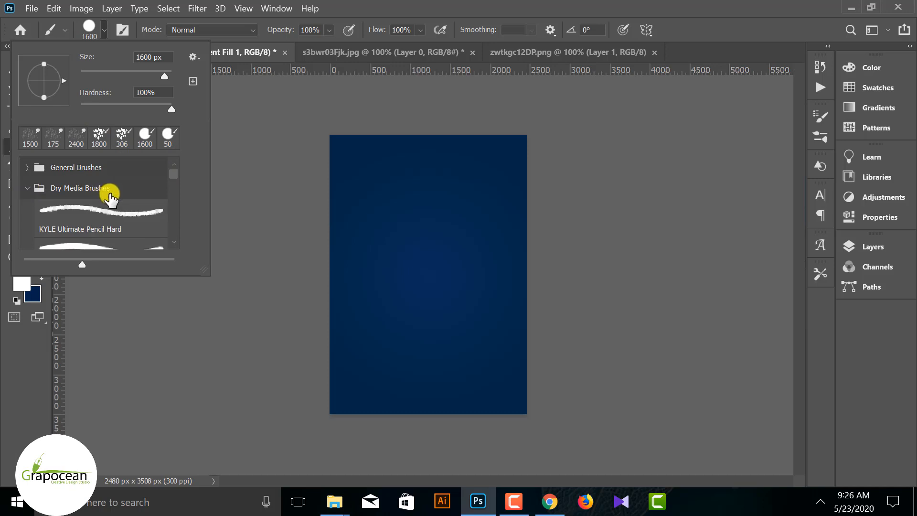
scroll(102, 194, down, 1)
click(122, 198)
Step: Paint black on the Gradient Fill 1 mask with the brush enlarged to 1800 px, revealing the city skyline at the flyer's center
click(873, 247)
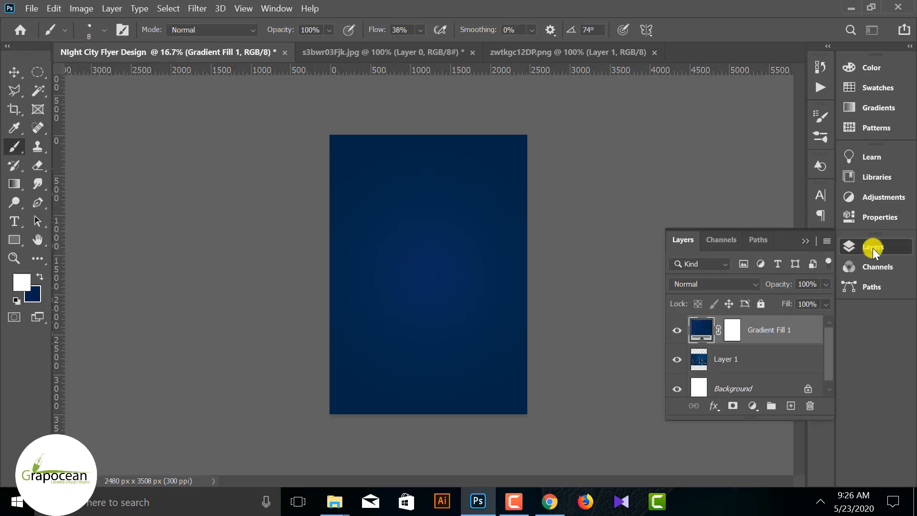
click(735, 333)
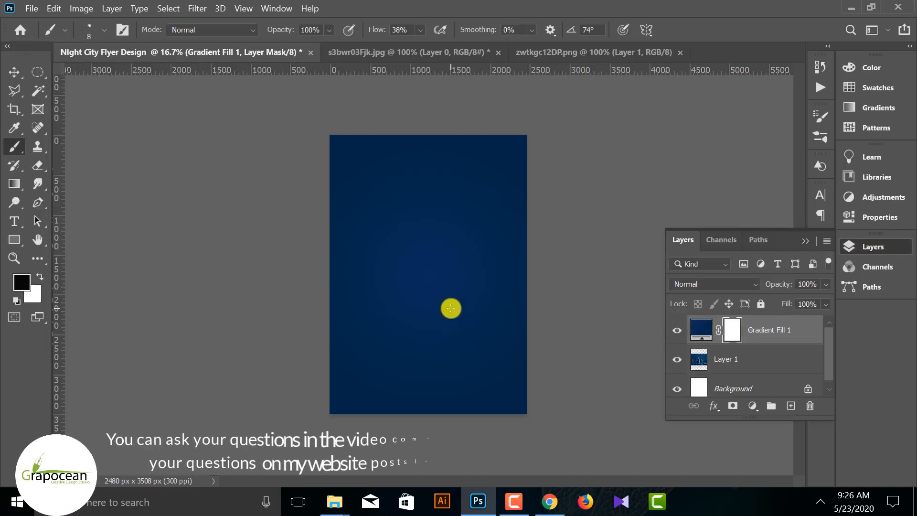
key(bracketright)
key(bracketright)
key(bracketright)
key(bracketright)
key(bracketright)
key(bracketright)
key(bracketright)
key(bracketright)
key(bracketright)
key(bracketright)
key(bracketright)
key(bracketright)
key(bracketright)
key(bracketright)
key(bracketright)
key(bracketright)
key(bracketright)
key(bracketright)
key(bracketright)
key(bracketright)
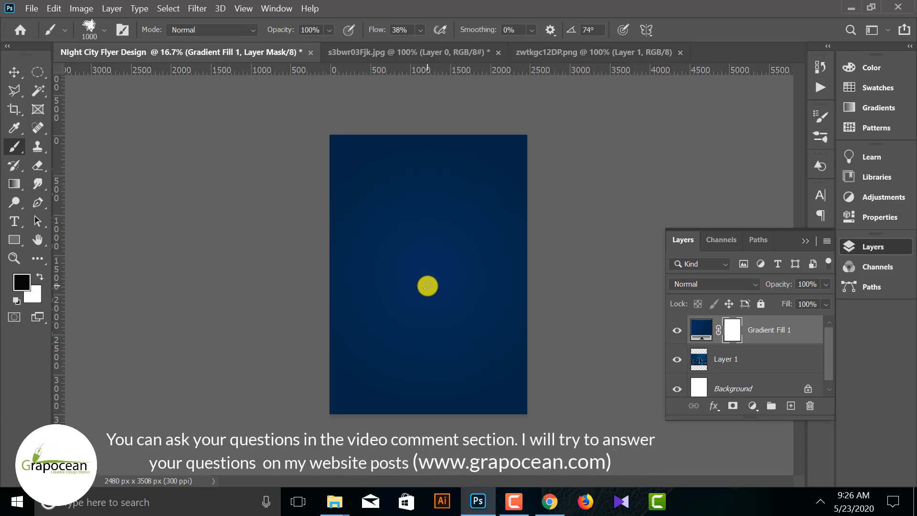
click(428, 287)
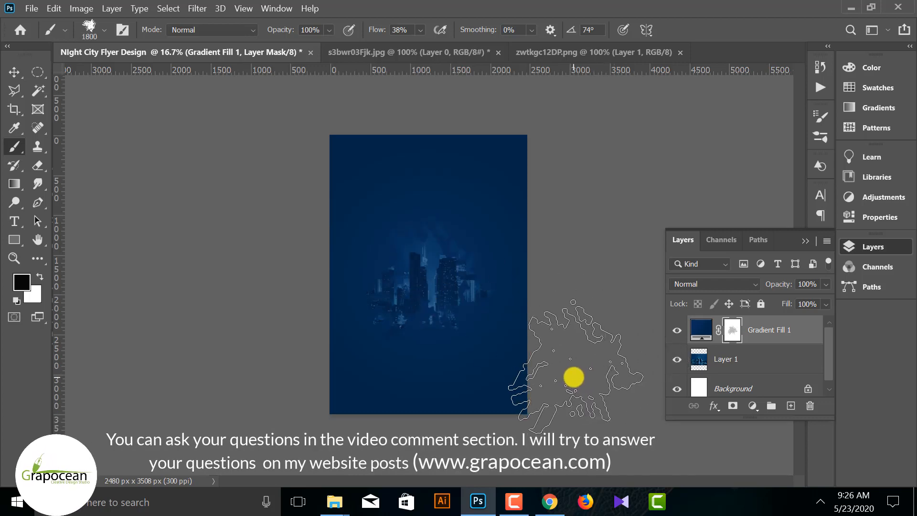
click(459, 289)
click(428, 279)
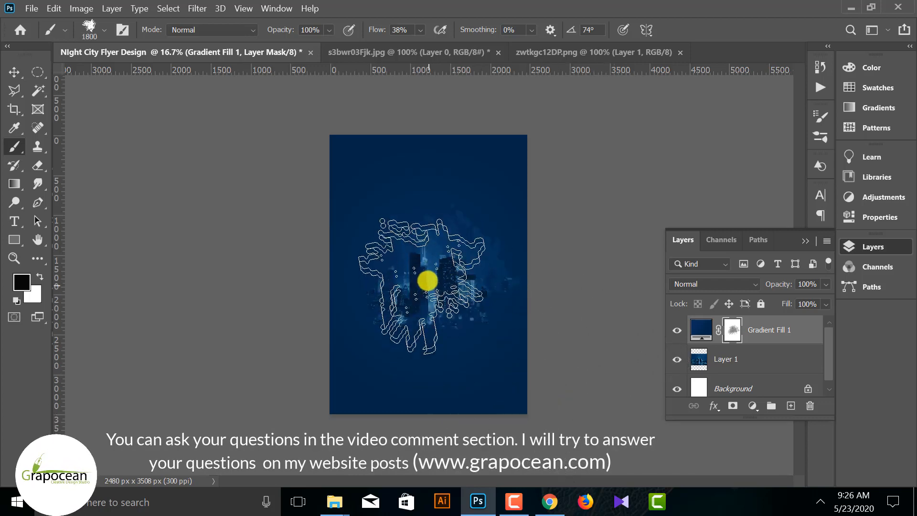
click(444, 352)
key(ctrl+z)
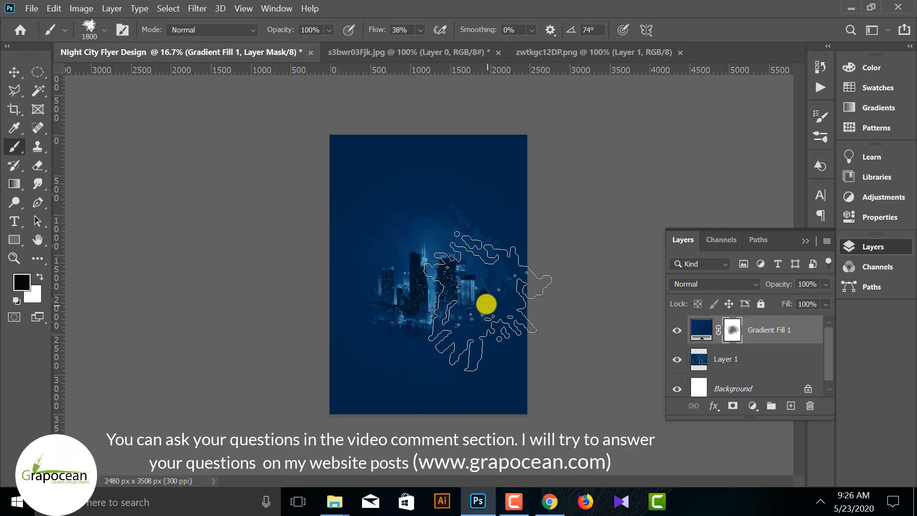
Step: Set the brush angle to -70° and paint more of the mask to extend the revealed skyline around its edges
right_click(486, 303)
click(420, 293)
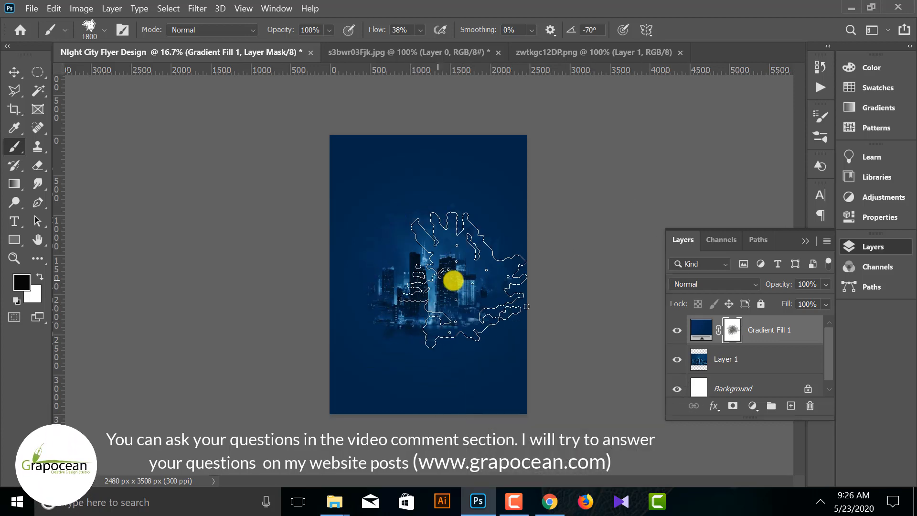
key(shift+Right)
key(shift+Right)
key(shift+Right)
key(shift+Right)
key(shift+Right)
key(shift+Right)
key(shift+Right)
key(shift+Right)
key(shift+Right)
key(shift+Right)
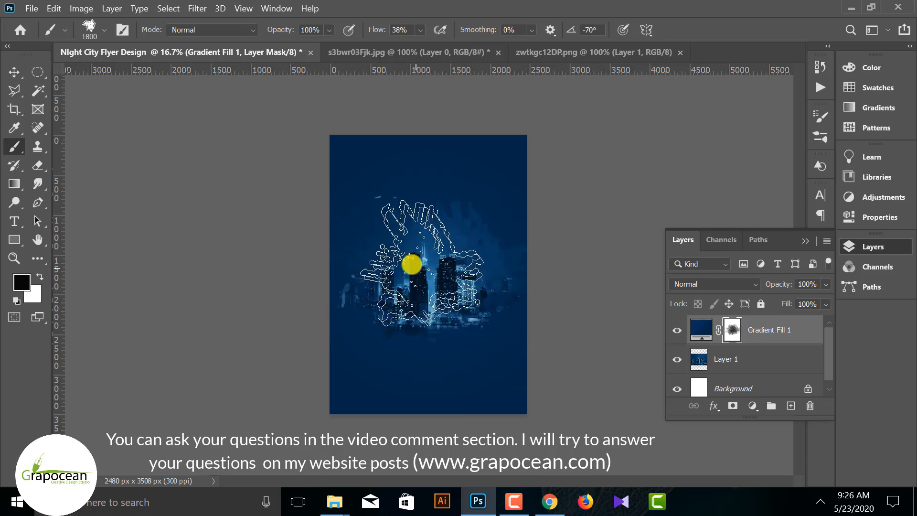
Step: Paint once more over the skyline on the Gradient Fill 1 mask and reduce the brush size to 1400 px
click(410, 262)
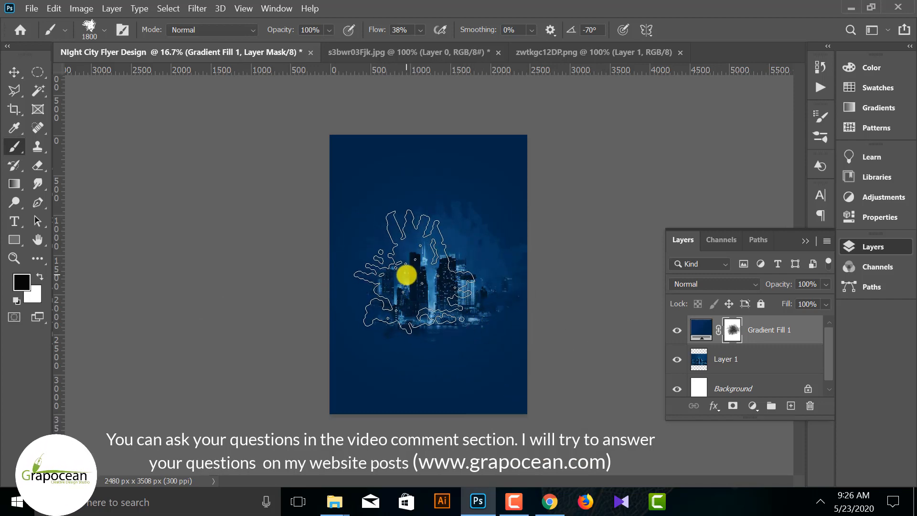
key(bracketleft)
key(bracketleft)
key(bracketleft)
key(bracketleft)
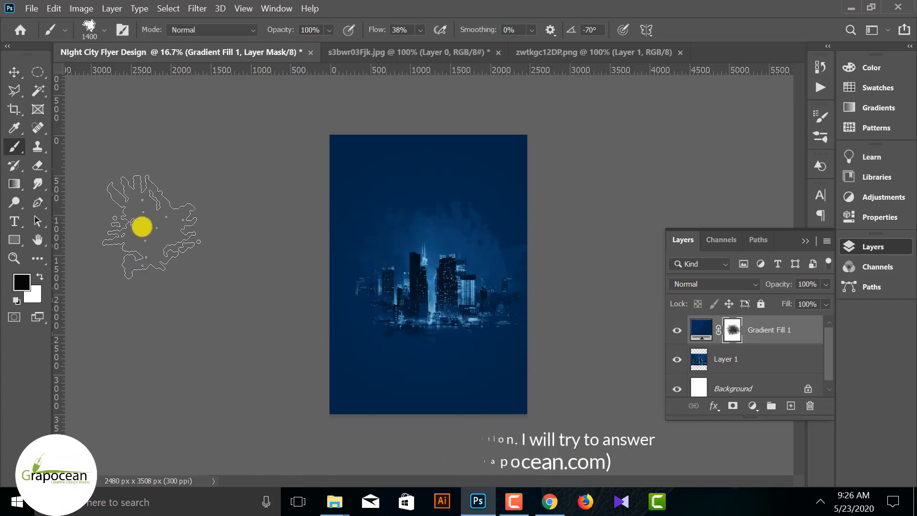
Step: Apply a Gaussian Blur with a 6.8-pixel radius to the city image on Layer 1
click(17, 72)
click(551, 291)
click(681, 337)
click(701, 366)
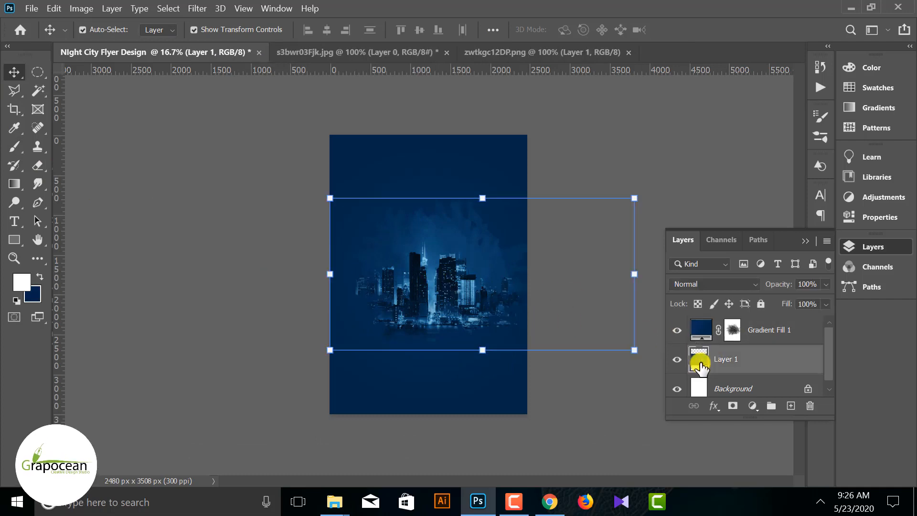
click(194, 10)
mouse_move(352, 160)
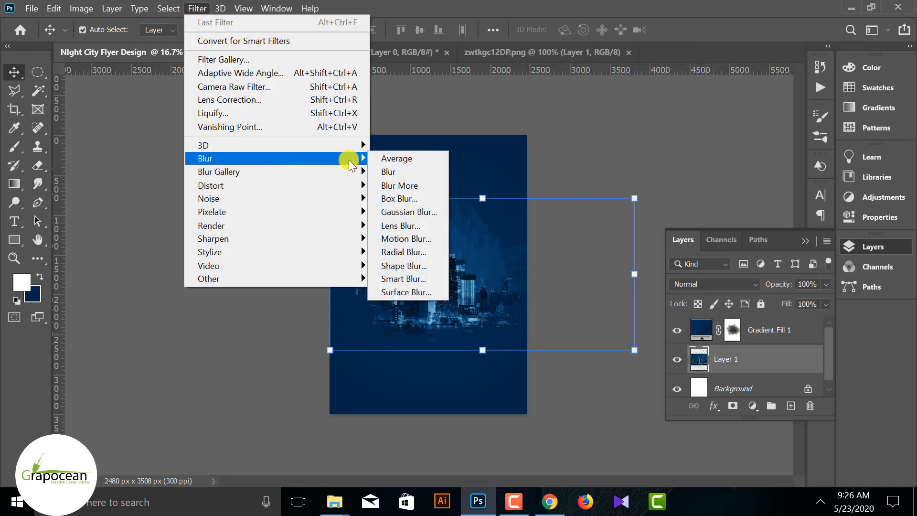
click(409, 210)
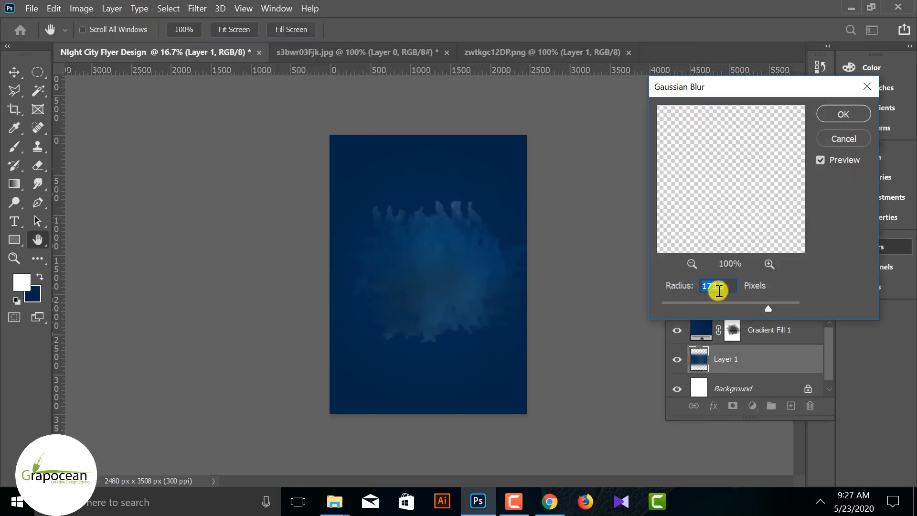
drag(768, 309, 700, 304)
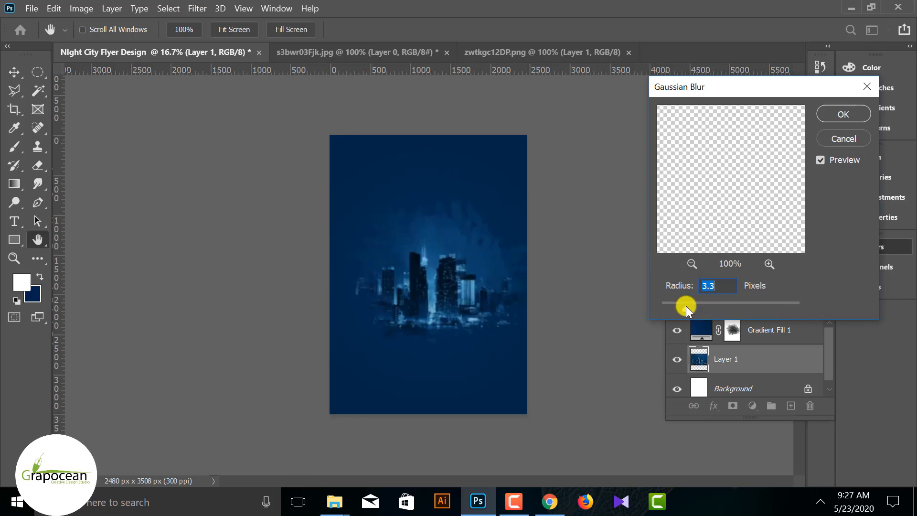
drag(715, 307, 710, 305)
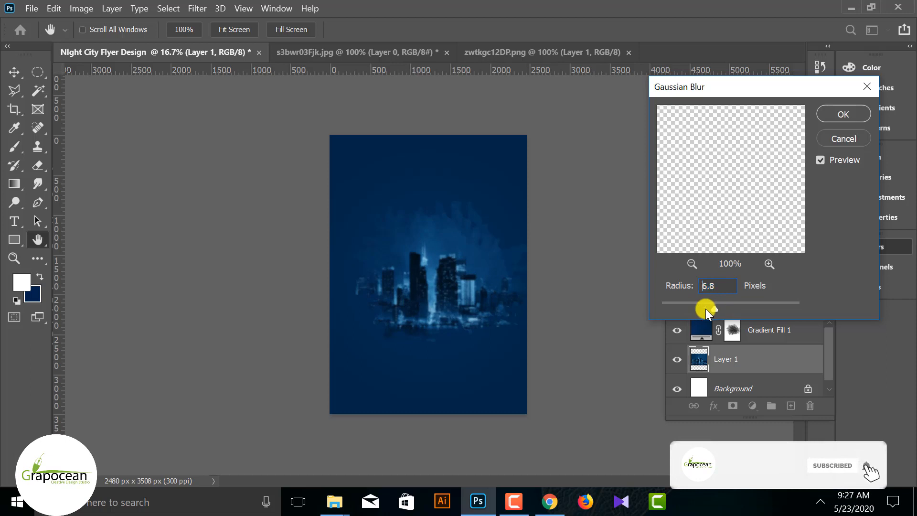
click(844, 114)
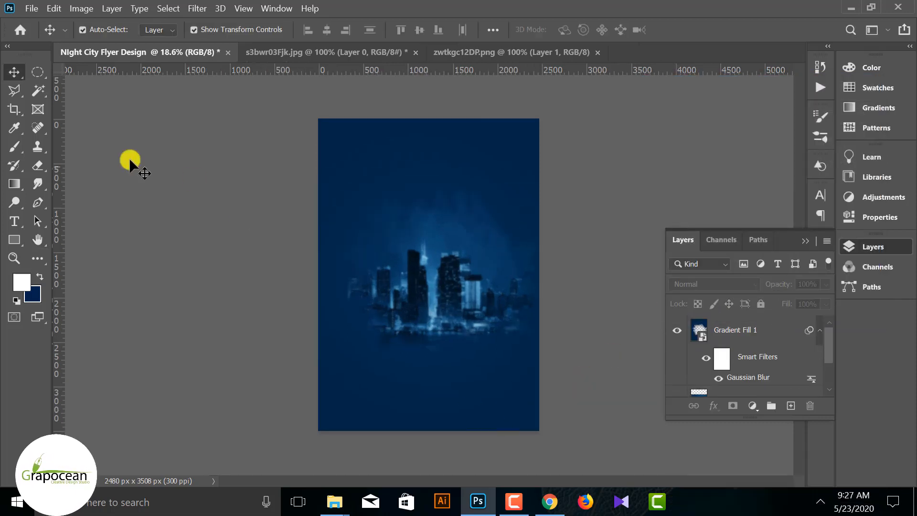
Step: Choose the Brush tool with the KYLE Bonus Chunky Charcoal brush and add a new layer above Gradient Fill 1
right_click(15, 146)
click(76, 143)
click(104, 30)
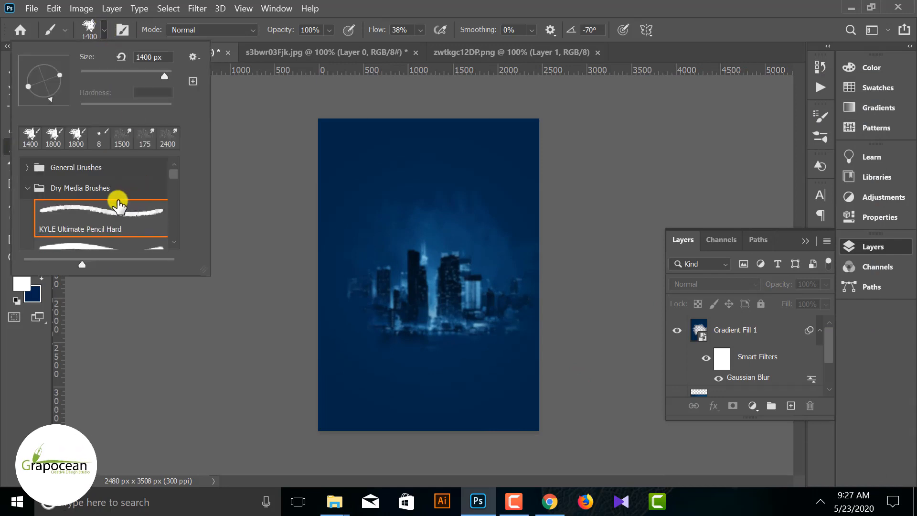
scroll(118, 205, down, 5)
click(127, 225)
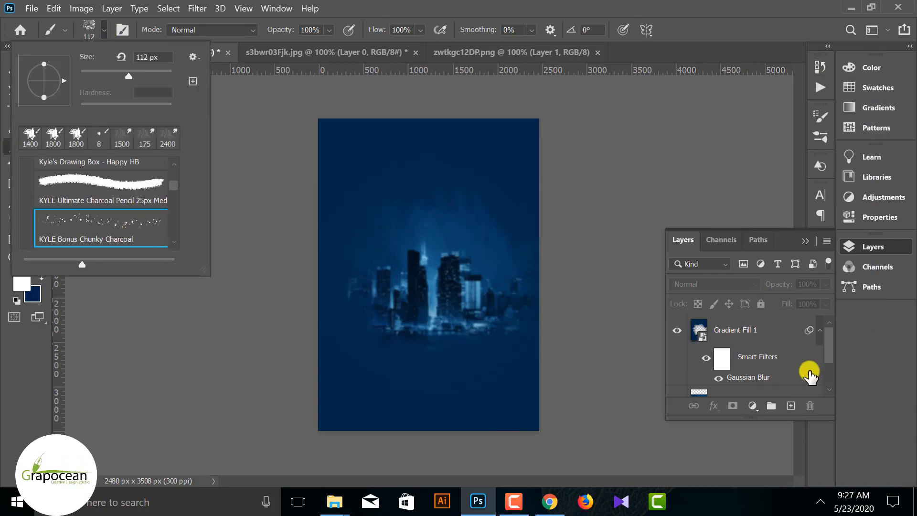
click(791, 405)
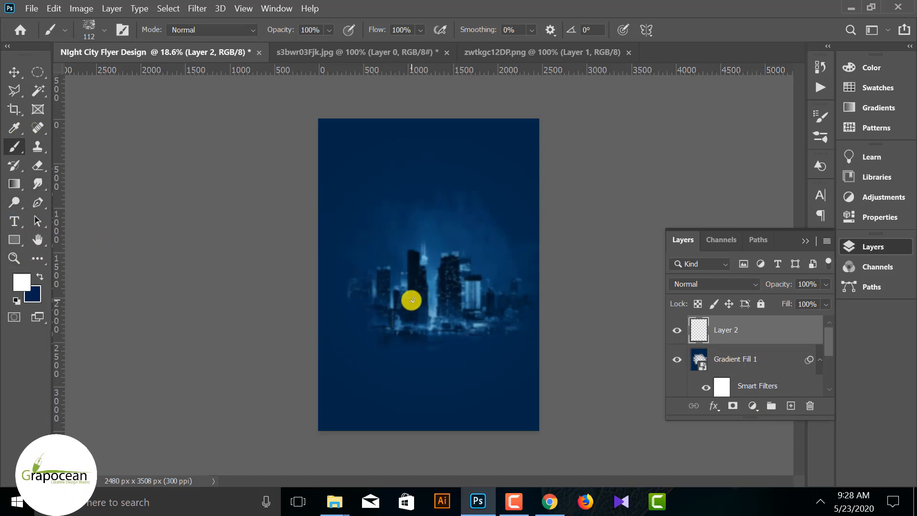
Step: Try stamping white charcoal specks over the skyline with the brush enlarged to 1900 px
key(bracketright)
key(bracketright)
key(bracketright)
key(bracketright)
key(bracketright)
key(bracketright)
key(bracketright)
key(bracketright)
key(bracketright)
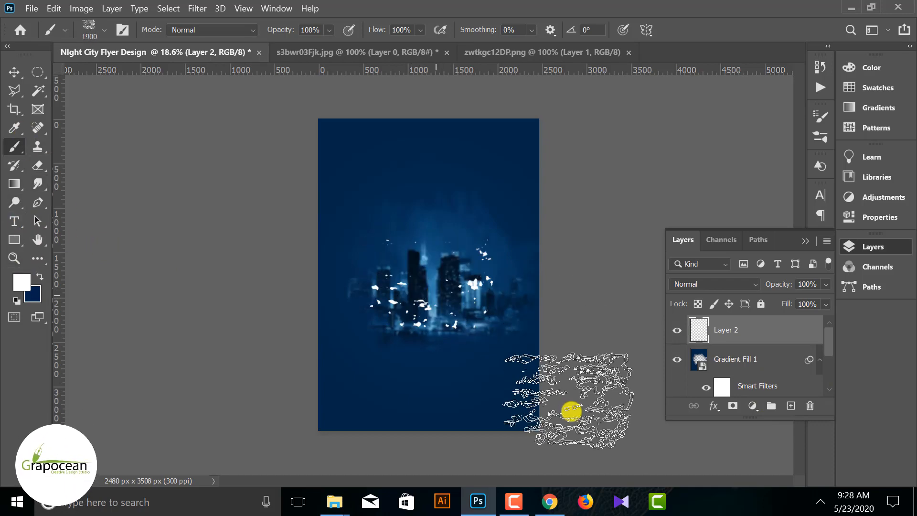
Step: Switch the brush to Kyle's Spatter Brushes - Spatter Bot Tilt from the Special Effects Brushes group
click(102, 34)
scroll(99, 227, down, 10)
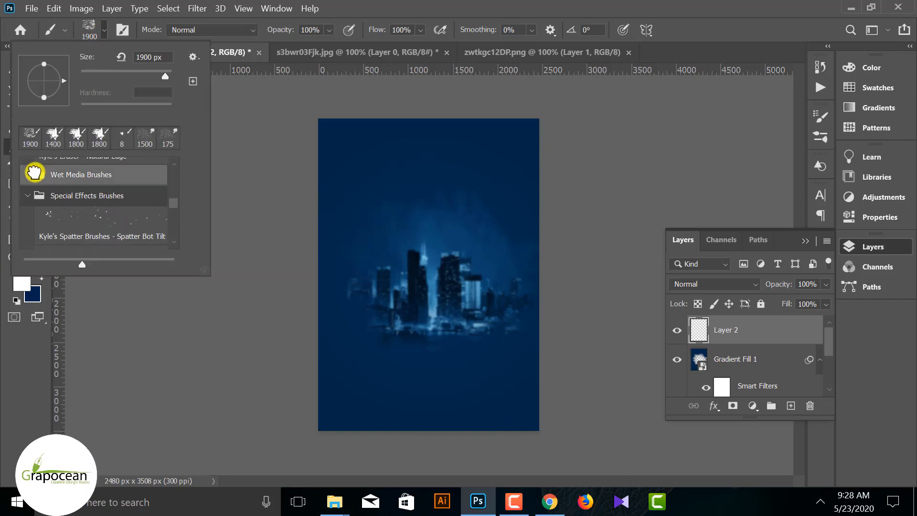
click(34, 174)
click(30, 174)
click(101, 213)
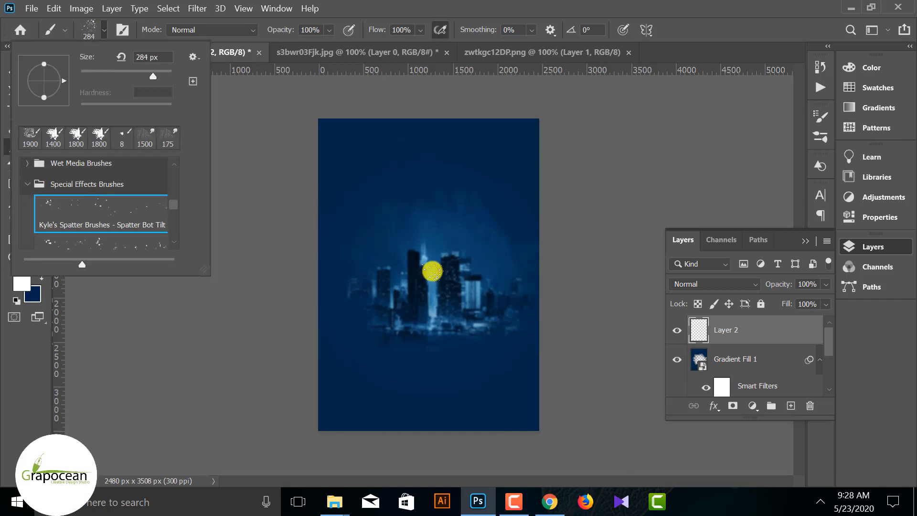
Step: Paint white spatter dots around the skyline on Layer 2, enlarging the brush to 1700 px and reducing it to 1300 px
click(432, 271)
key(bracketright)
key(bracketright)
key(bracketright)
key(bracketright)
key(bracketright)
key(bracketright)
key(bracketright)
key(bracketright)
key(bracketright)
key(bracketright)
key(bracketright)
key(bracketright)
key(bracketright)
key(bracketright)
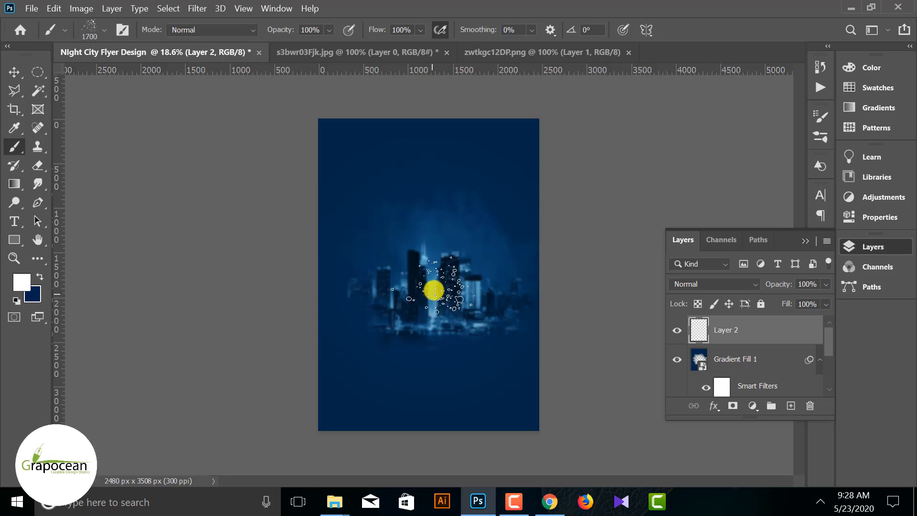
click(433, 292)
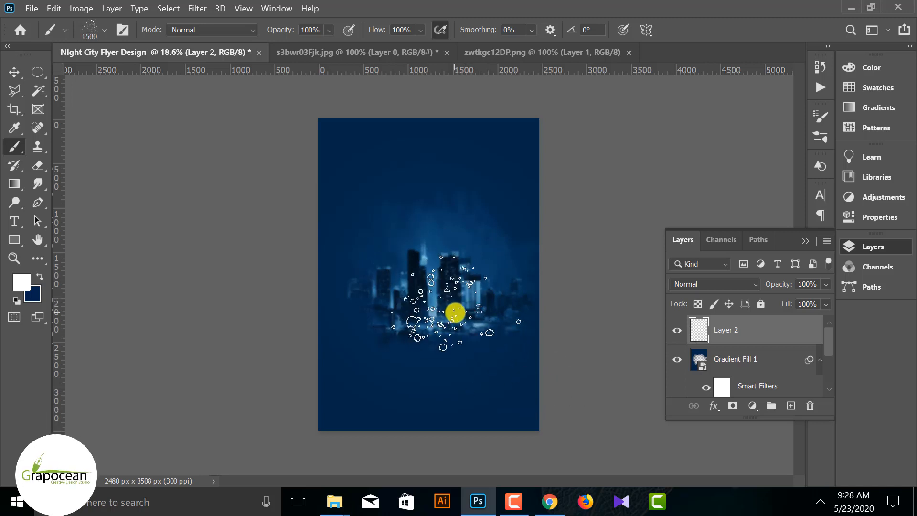
key(bracketleft)
key(bracketleft)
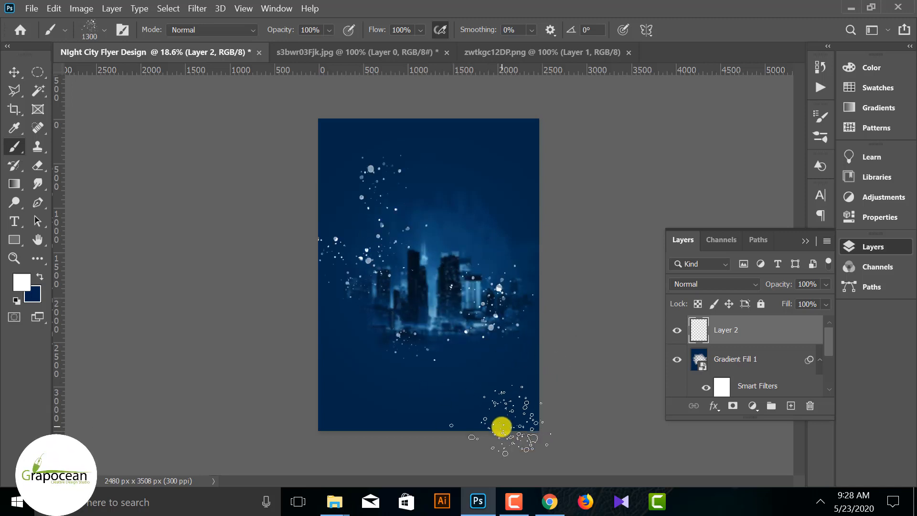
Step: Apply a Gaussian Blur with a 13.9-pixel radius to the white spatter dots on Layer 2
click(197, 8)
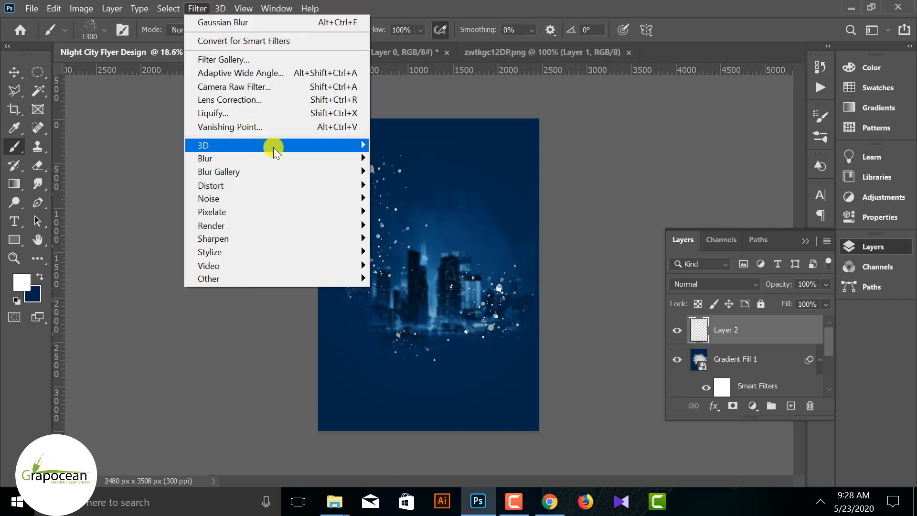
mouse_move(273, 158)
click(409, 212)
drag(736, 308, 701, 308)
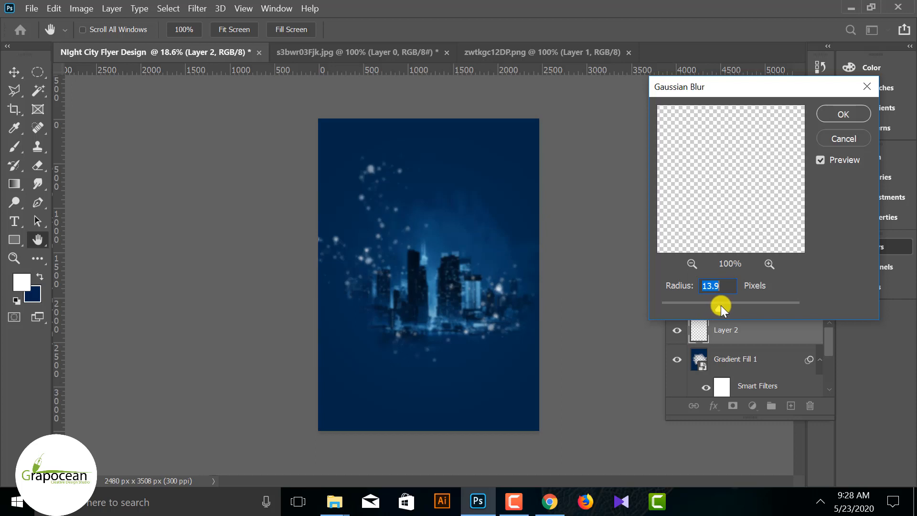
key(Return)
Step: Paint smaller, sharp white spatter dots over the skyline with the brush reduced to 1100 px and below
key(b)
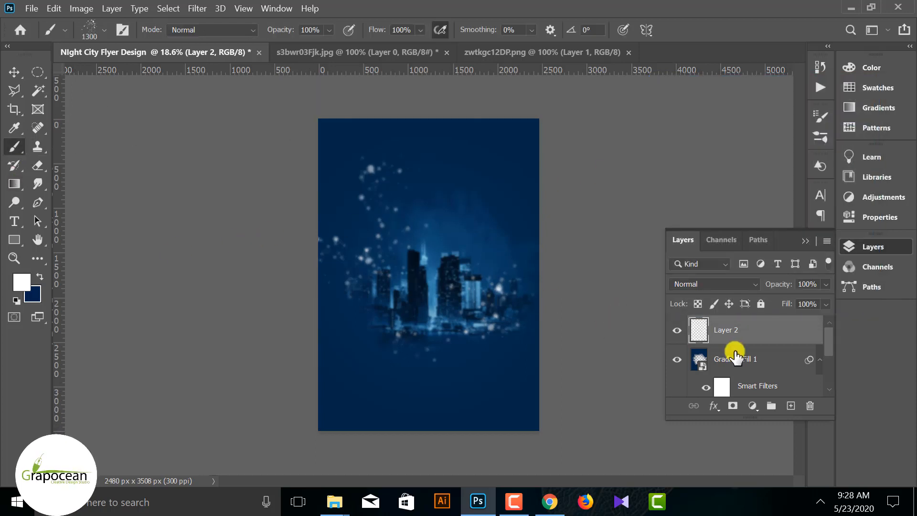
click(439, 304)
key(bracketleft)
key(bracketleft)
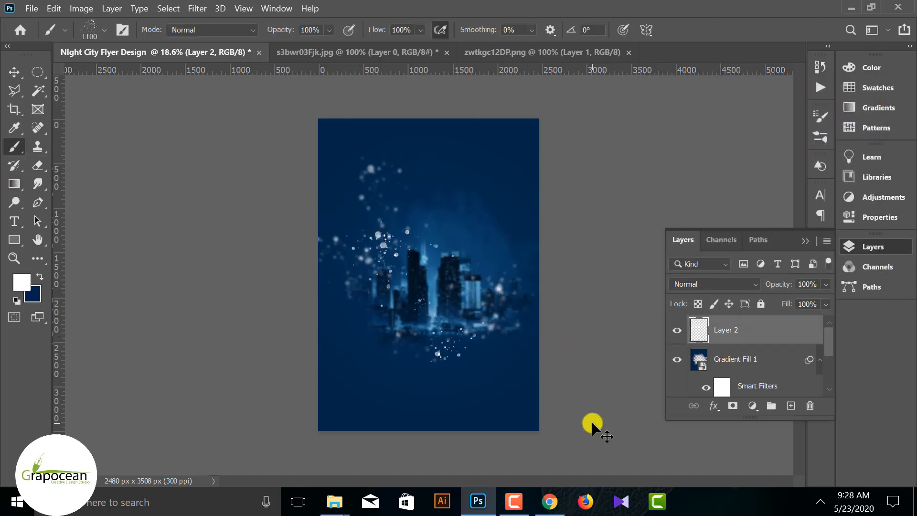
key(bracketleft)
key(bracketleft)
key(bracketleft)
key(bracketleft)
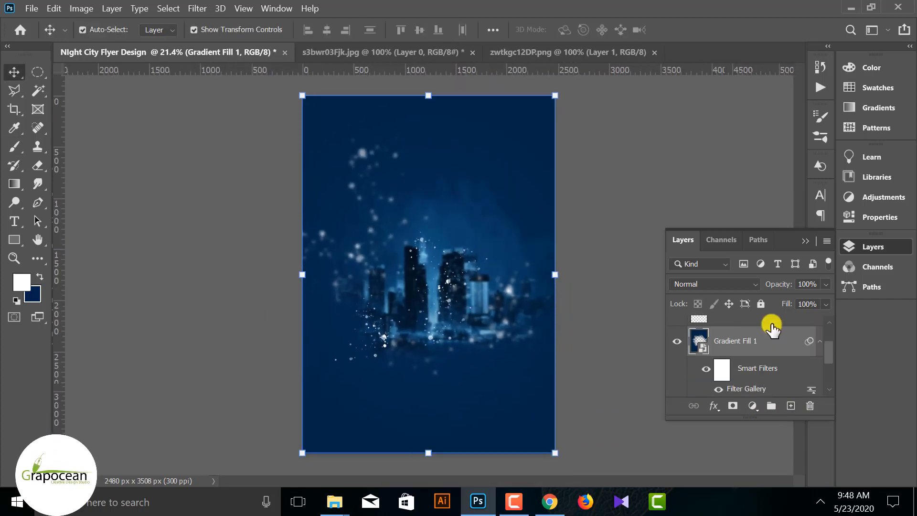
Step: Draw a white circle about 1724 px in diameter over the skyline with the Ellipse Tool, above Layer 3
scroll(772, 328, up, 2)
click(759, 330)
click(741, 353)
key(alt+bracketright)
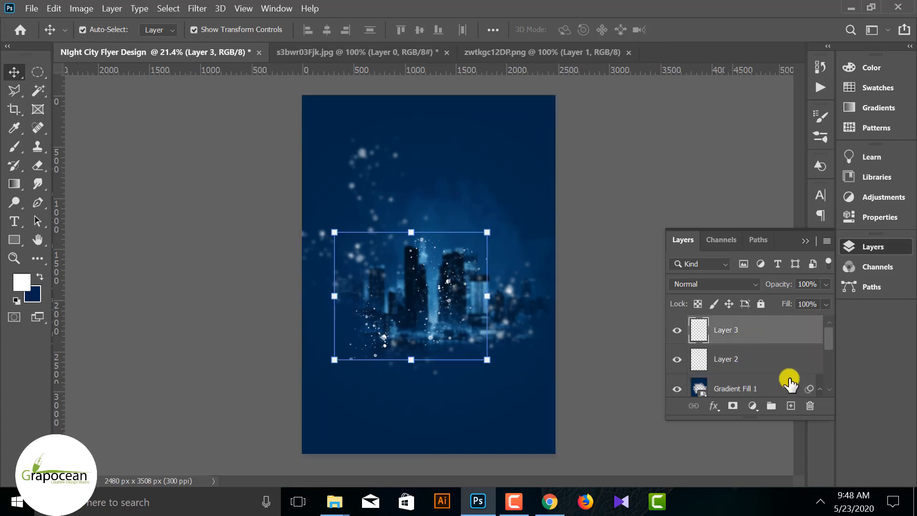
click(14, 238)
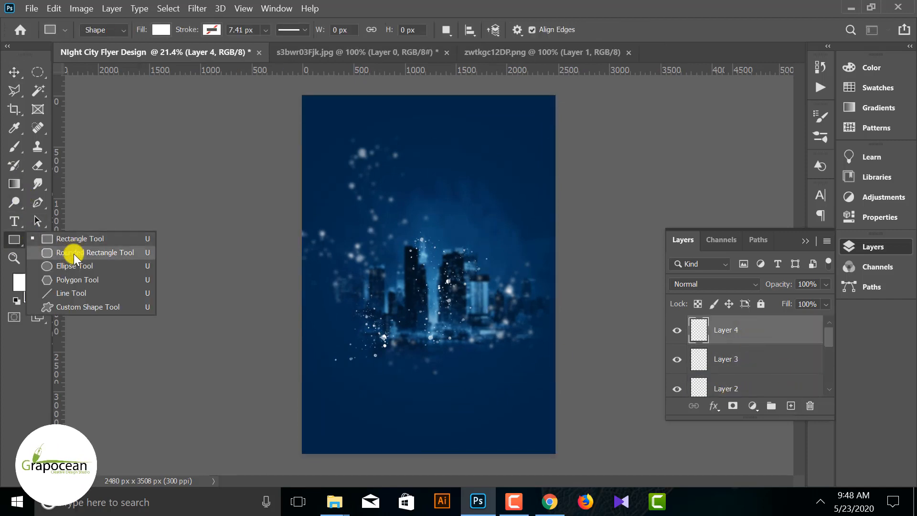
click(71, 266)
drag(479, 313, 529, 368)
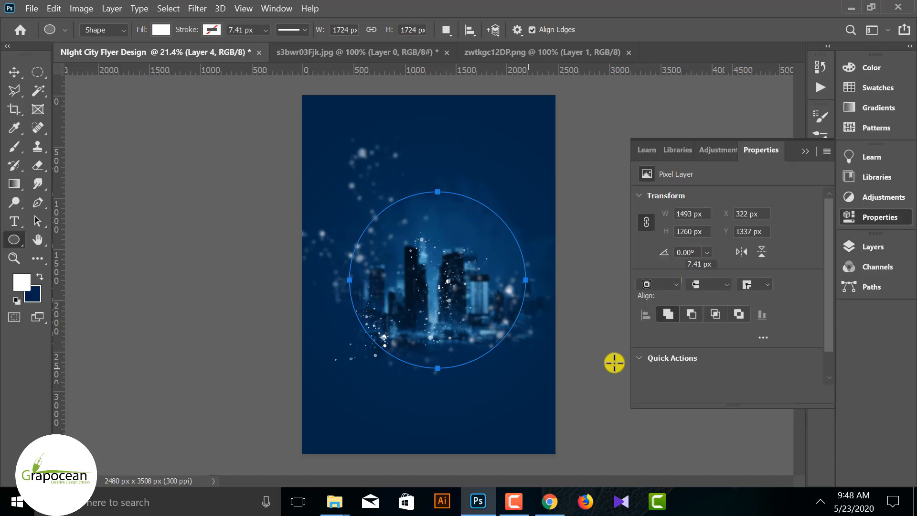
click(807, 153)
Step: Center the circle horizontally on the flyer, scale it to 114.36% and move it up over the skyline
key(v)
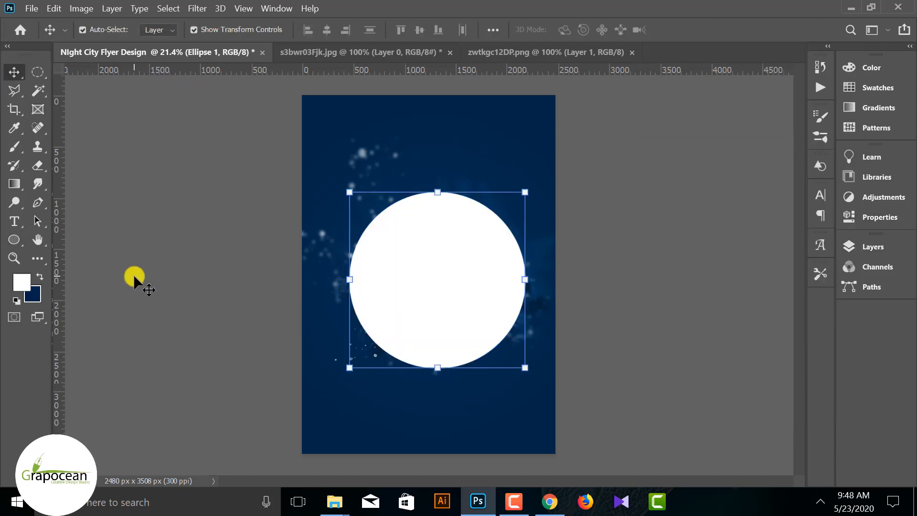
mouse_move(463, 297)
mouse_down()
mouse_move(440, 291)
mouse_move(461, 287)
mouse_up()
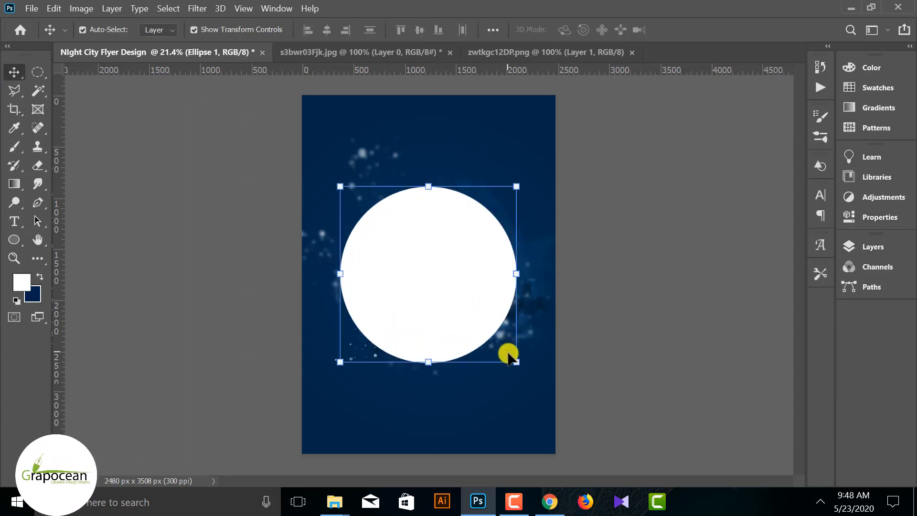
mouse_move(516, 362)
mouse_down()
mouse_move(537, 377)
mouse_move(529, 375)
mouse_up()
drag(484, 322, 454, 268)
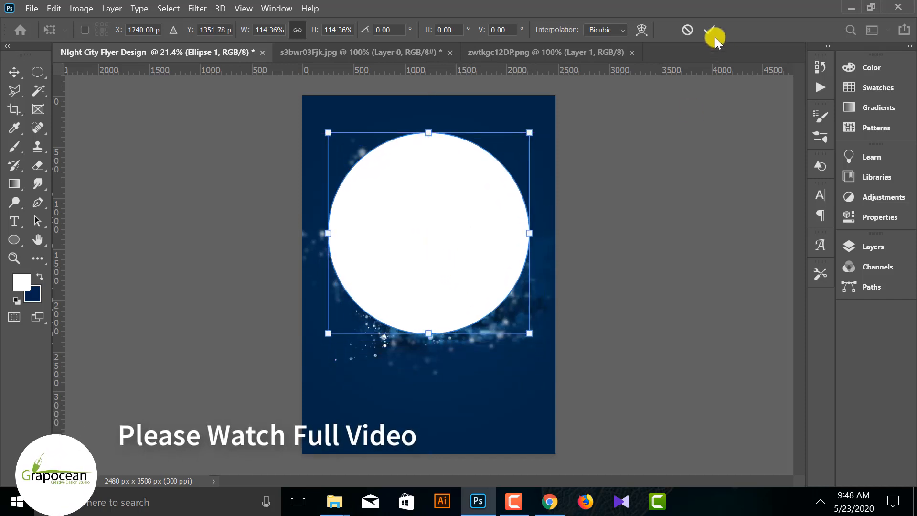
click(710, 30)
Step: Recolor the Ellipse 1 circle orange with the hex value ffae00
click(893, 246)
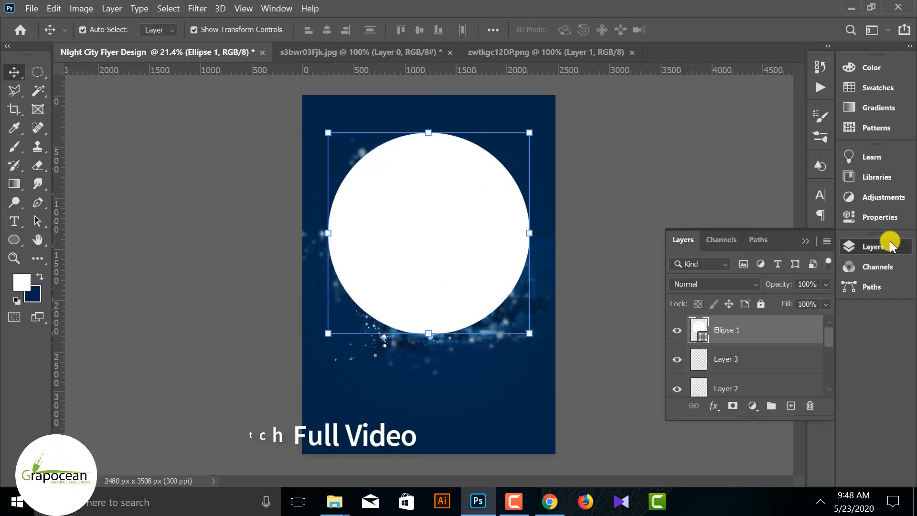
right_click(775, 335)
click(784, 334)
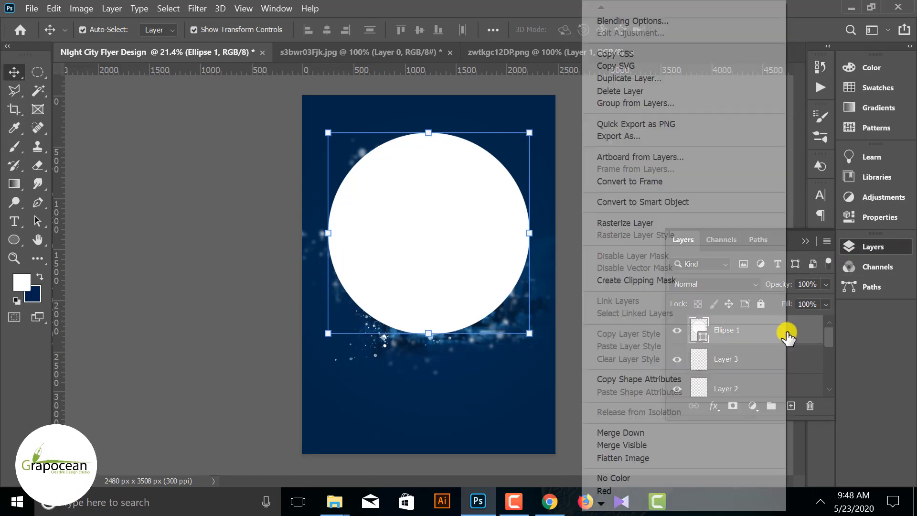
double_click(702, 330)
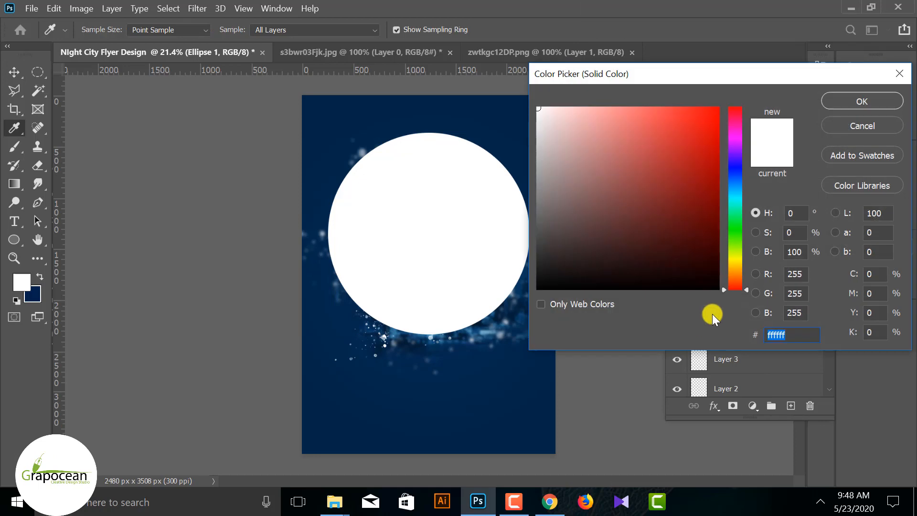
click(733, 268)
drag(733, 109, 742, 96)
click(846, 101)
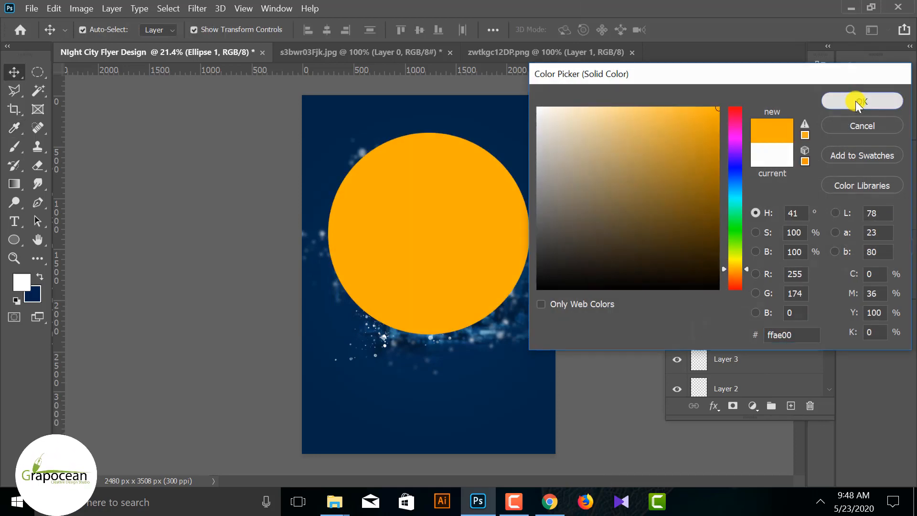
Step: Add a drop shadow to the Ellipse 1 circle with 58% spread and a size of 152 px
click(714, 285)
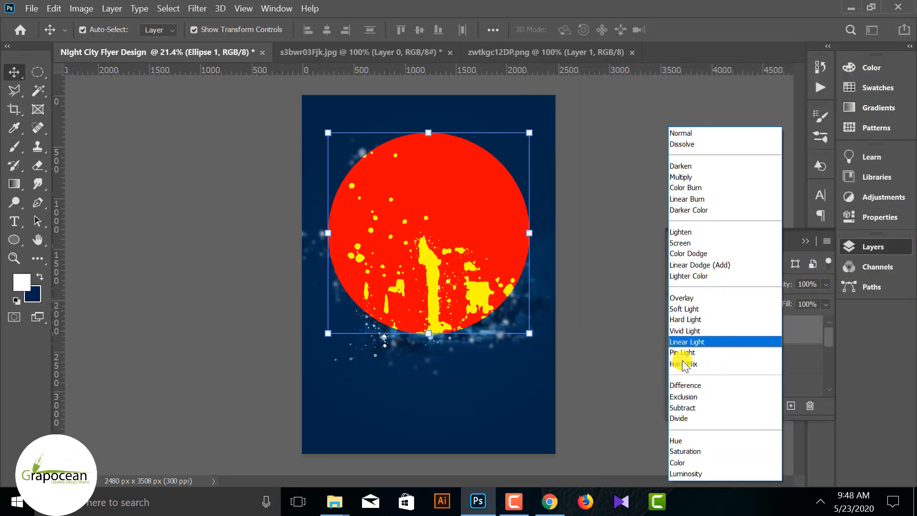
click(774, 344)
right_click(771, 344)
click(632, 20)
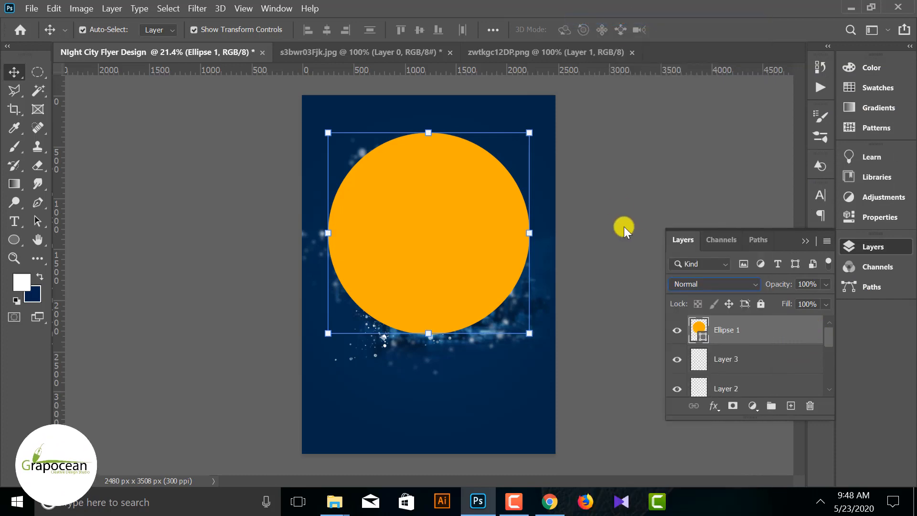
click(377, 407)
drag(541, 143, 762, 138)
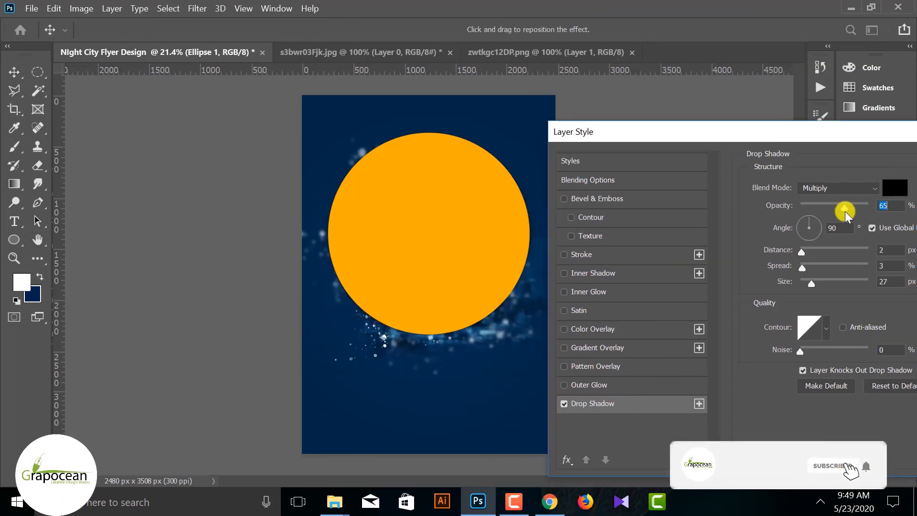
mouse_move(802, 253)
mouse_down()
mouse_move(835, 252)
mouse_move(805, 252)
mouse_up()
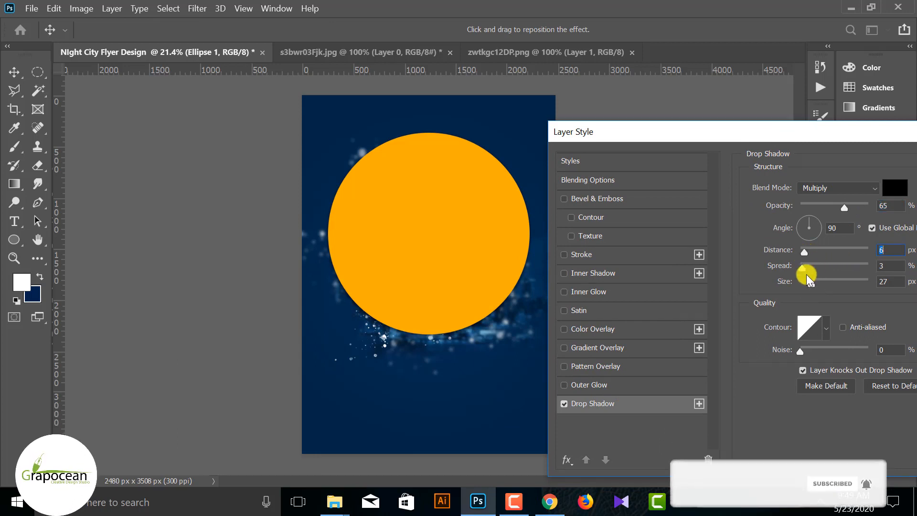
drag(811, 283, 873, 267)
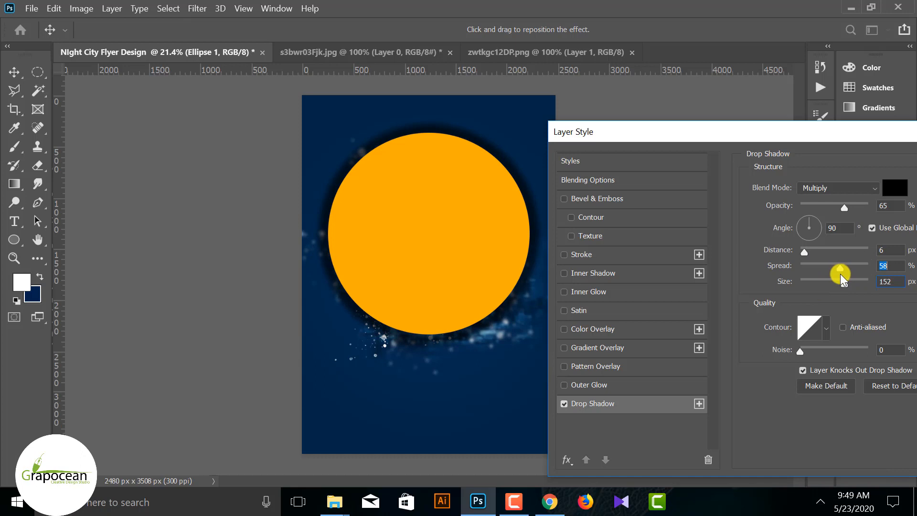
Step: Set the circle's drop shadow to 12 px distance and 31% opacity, and apply the fifth contour preset
drag(805, 252, 841, 257)
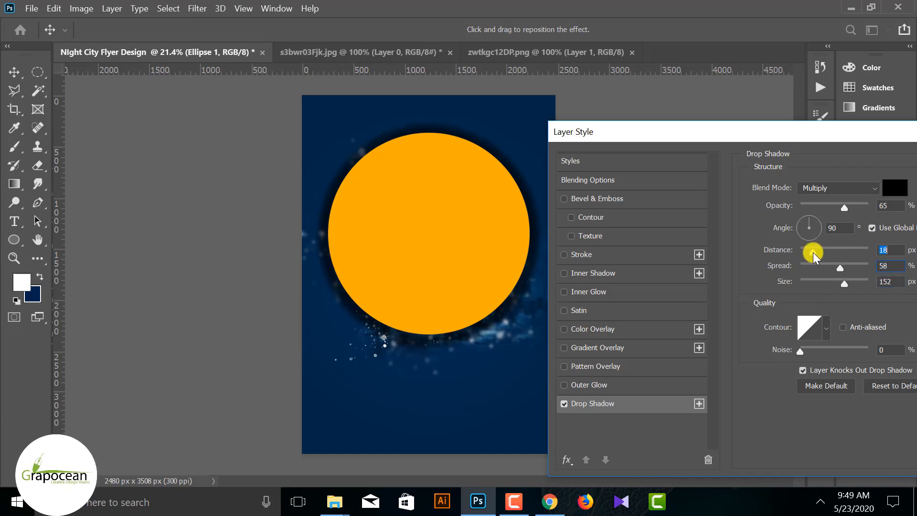
drag(845, 207, 821, 211)
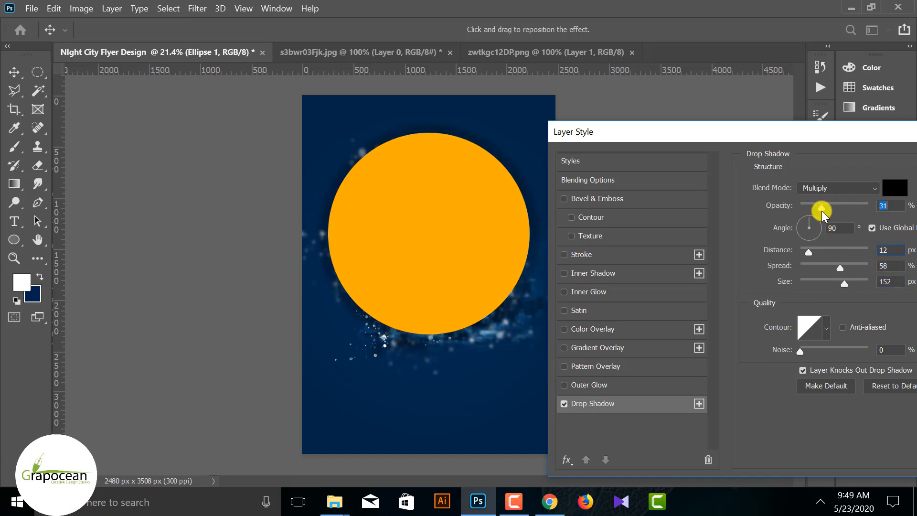
click(826, 328)
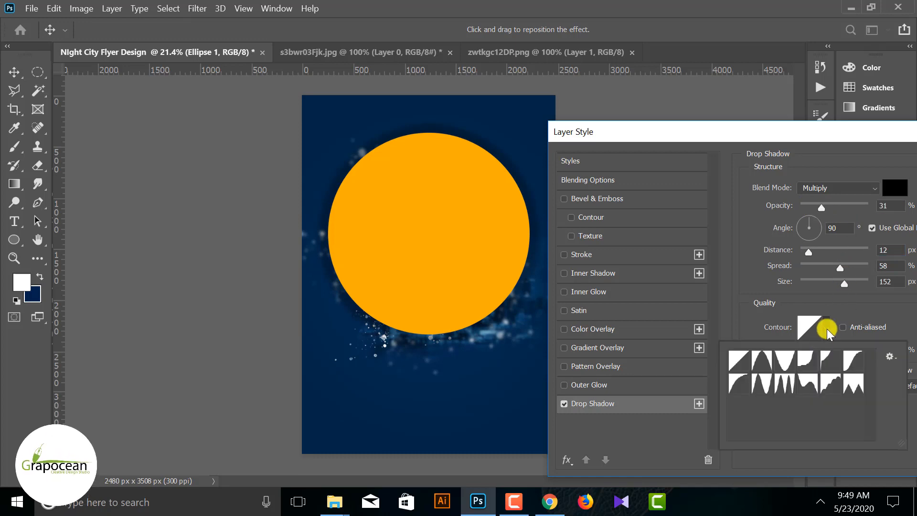
click(823, 364)
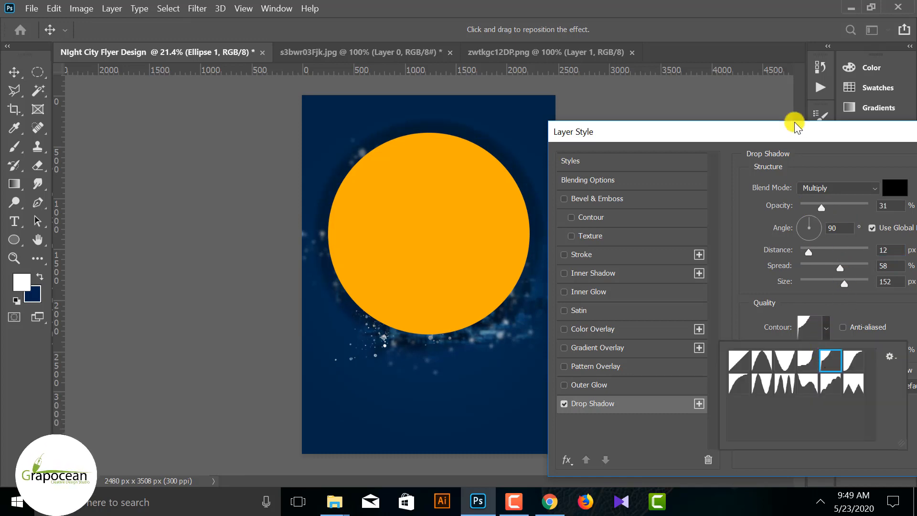
drag(795, 122, 607, 187)
click(838, 205)
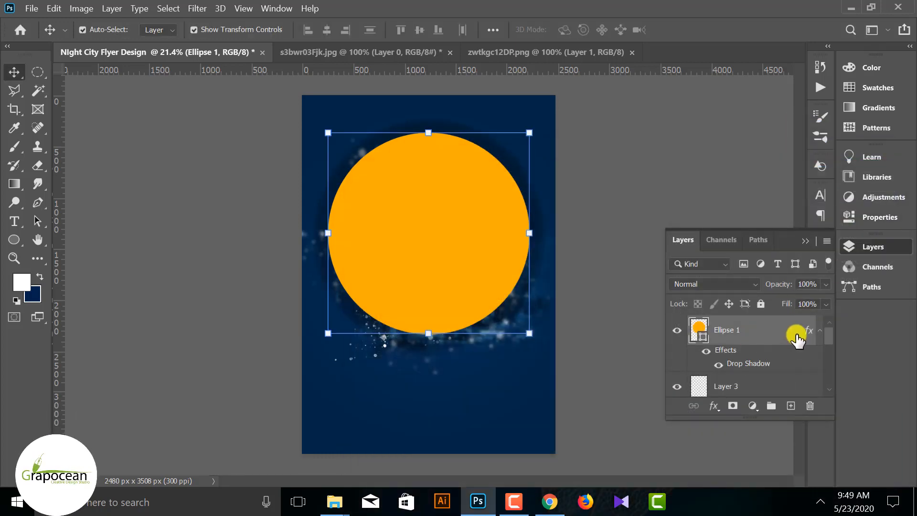
Step: Duplicate the Ellipse 1 circle and scale the copy to 81.76% around its center
drag(797, 339, 790, 406)
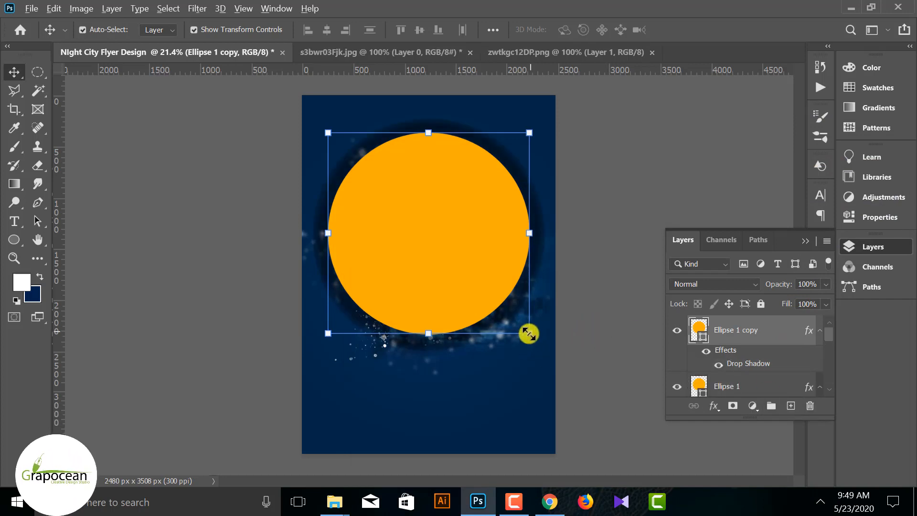
key(ctrl+t)
drag(529, 334, 509, 316)
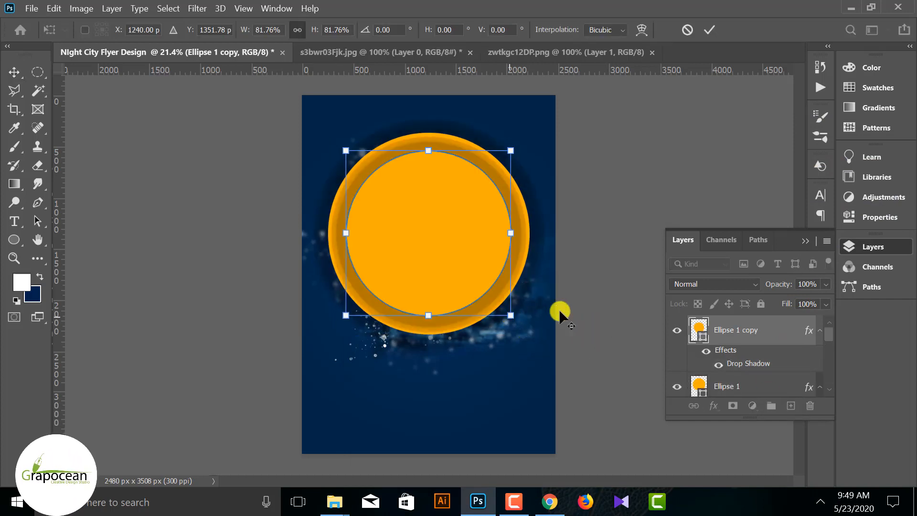
click(709, 29)
click(696, 145)
click(740, 335)
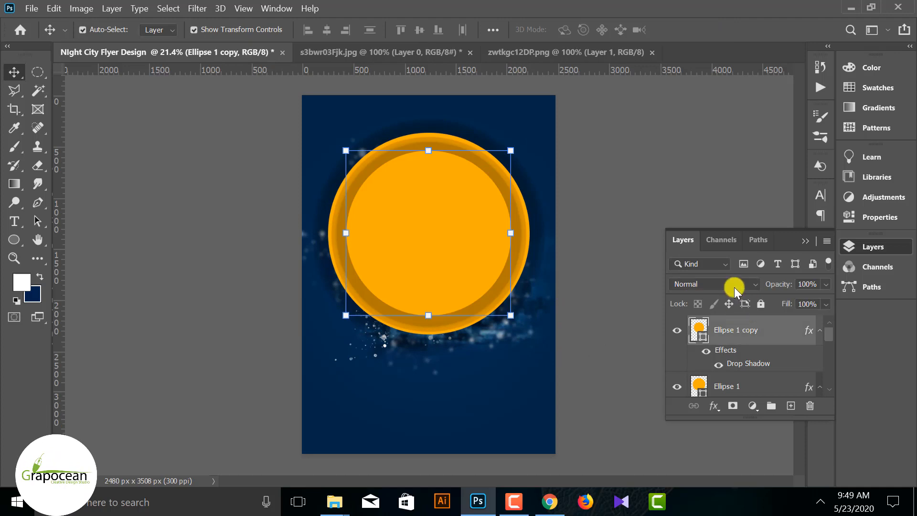
click(733, 285)
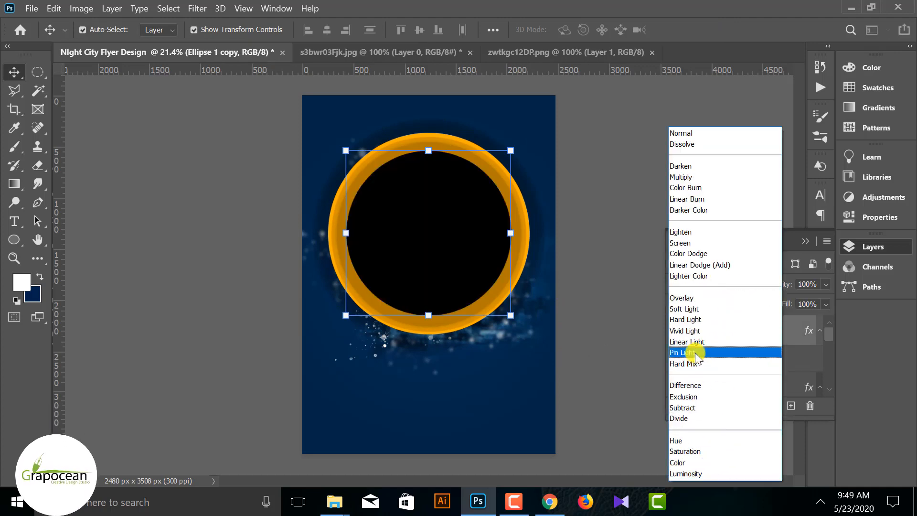
click(641, 307)
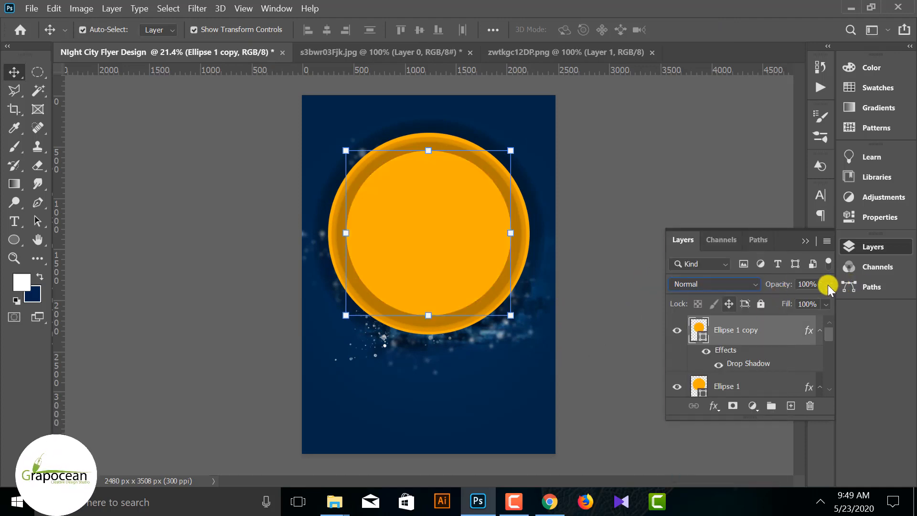
drag(795, 298, 788, 300)
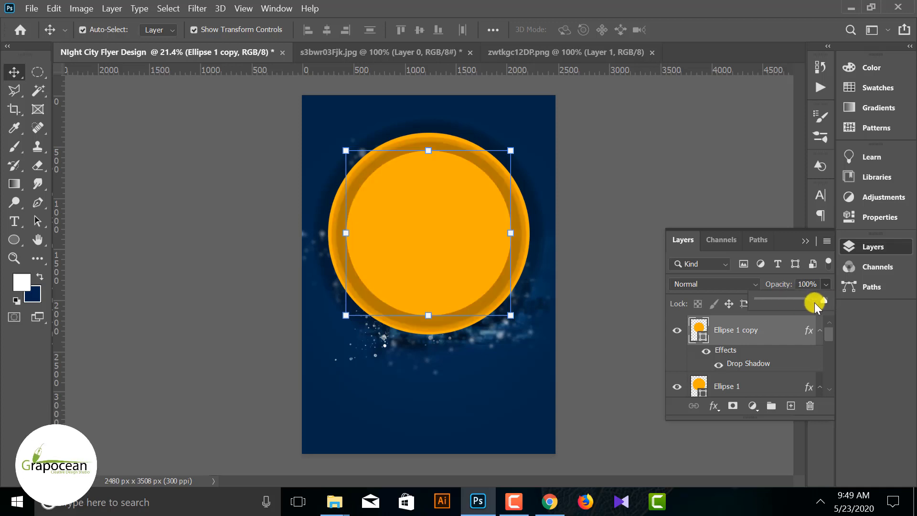
click(551, 350)
scroll(500, 347, up, 2)
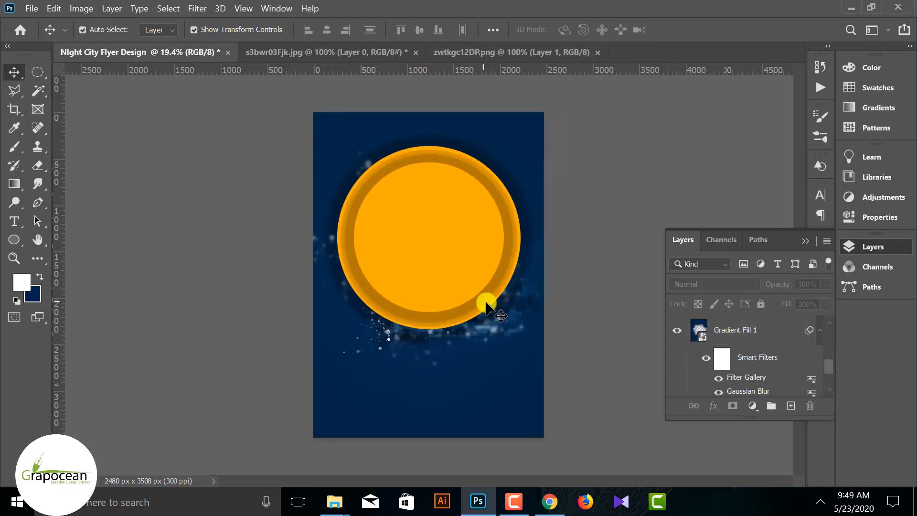
Step: Set the blend mode of the large outer circle, Ellipse 1, to Vivid Light
click(493, 302)
click(738, 288)
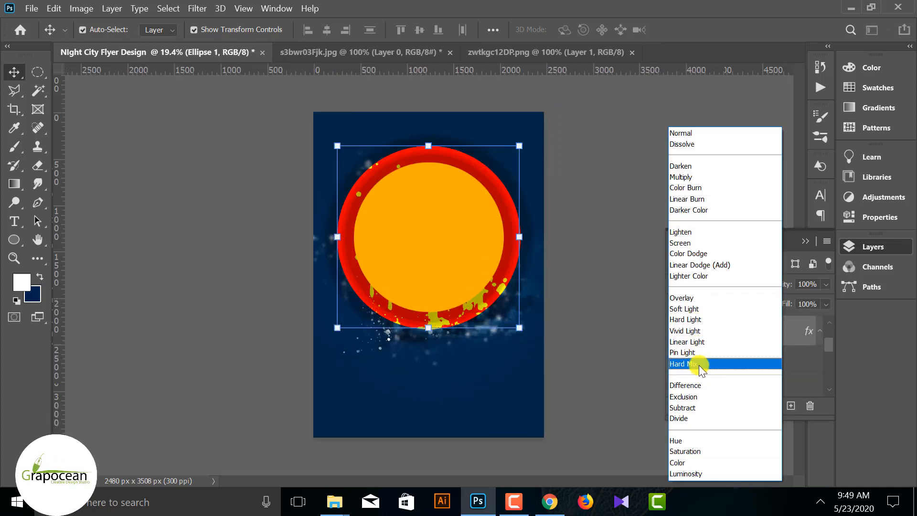
click(699, 321)
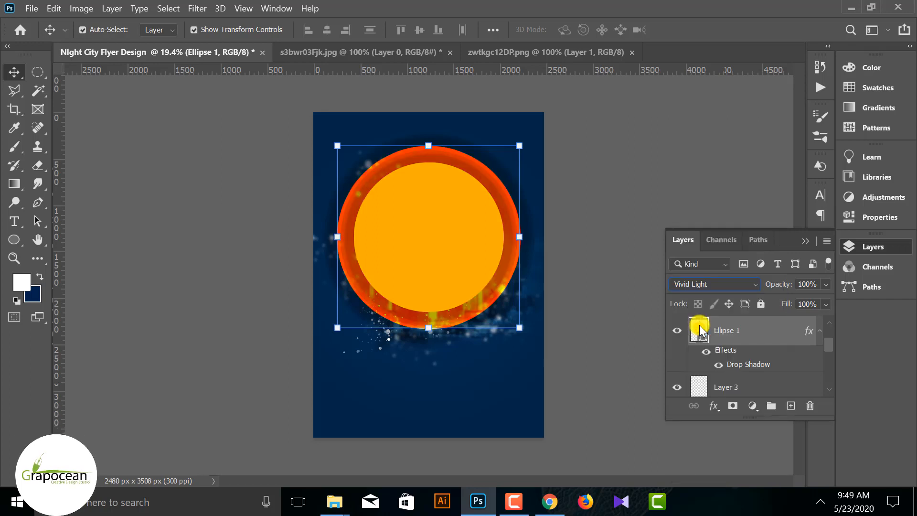
Step: Set the blend mode of the inner circle, Ellipse 1 copy, to Hard Light
click(449, 253)
key(ctrl+j)
click(715, 284)
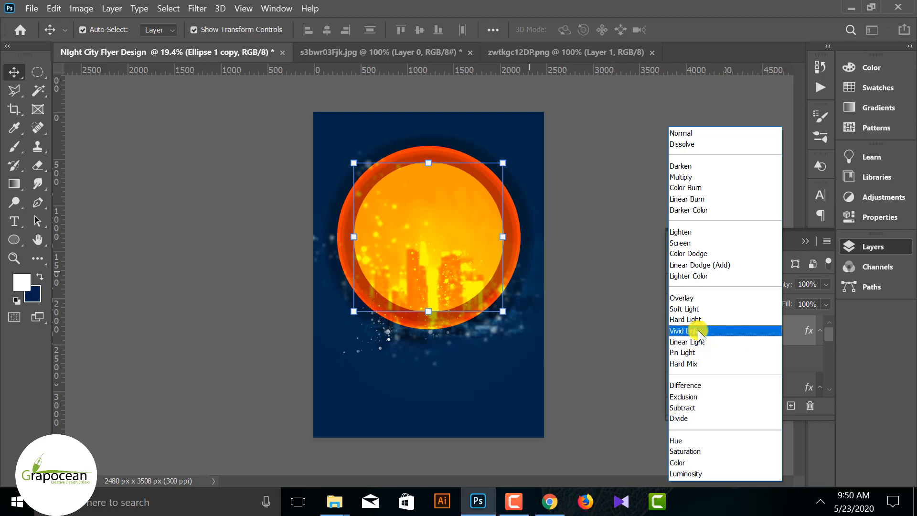
click(684, 319)
click(595, 389)
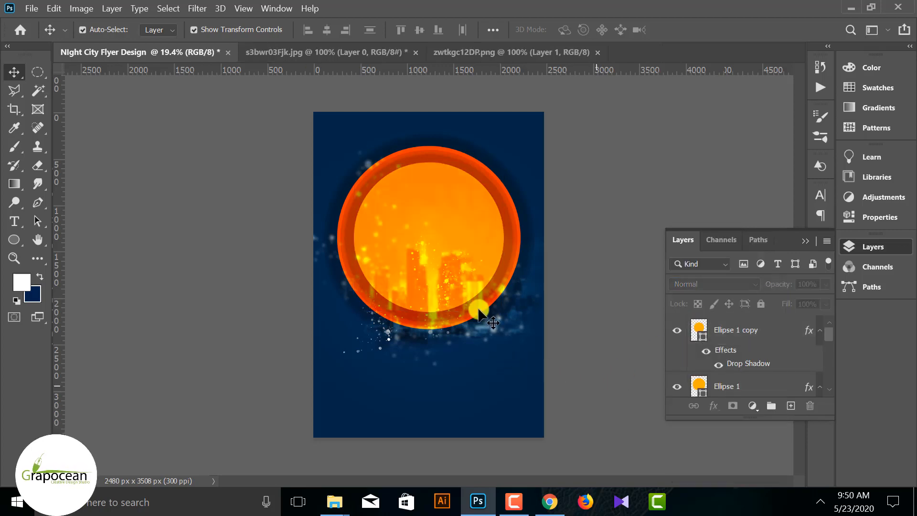
scroll(468, 366, up, 3)
scroll(455, 364, down, 3)
Step: Duplicate the Ellipse 1 copy circle and scale the duplicate down to form a smaller concentric circle
ctrl+click(430, 265)
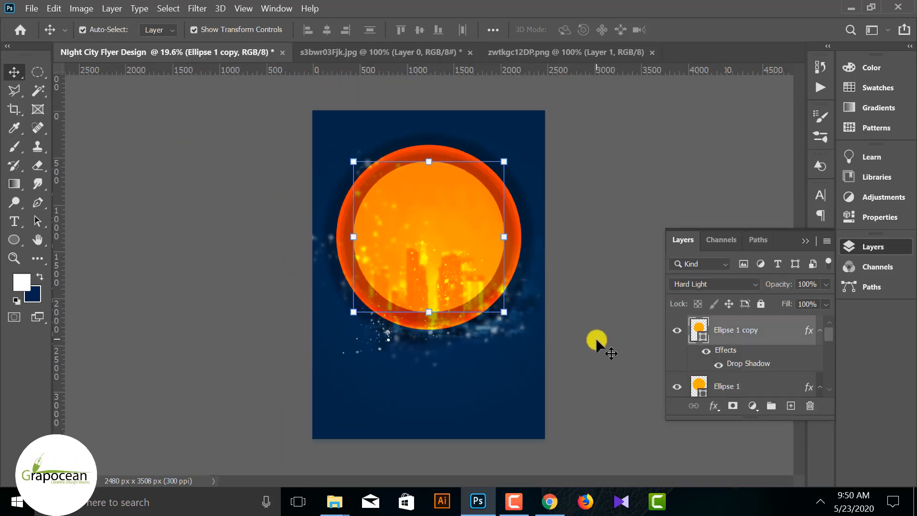
ctrl+click(595, 345)
ctrl+click(488, 301)
drag(745, 330, 791, 406)
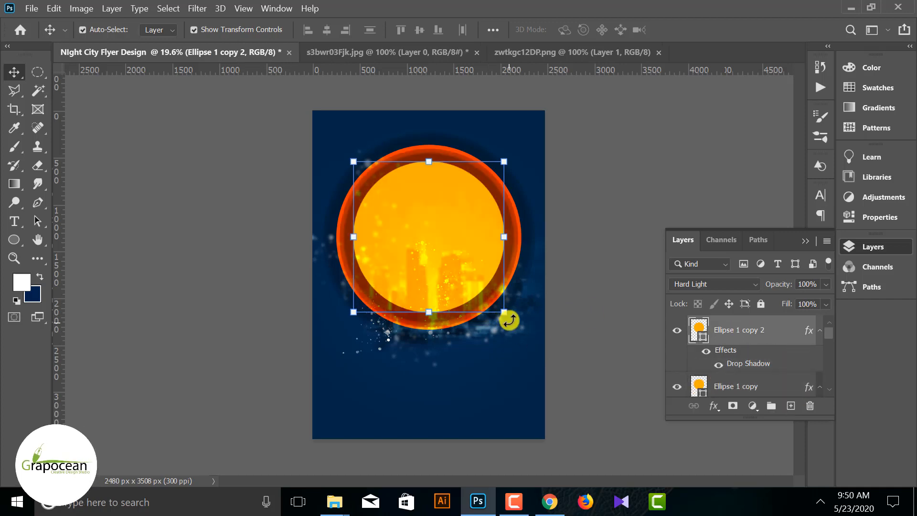
drag(496, 308, 484, 293)
click(712, 31)
click(599, 261)
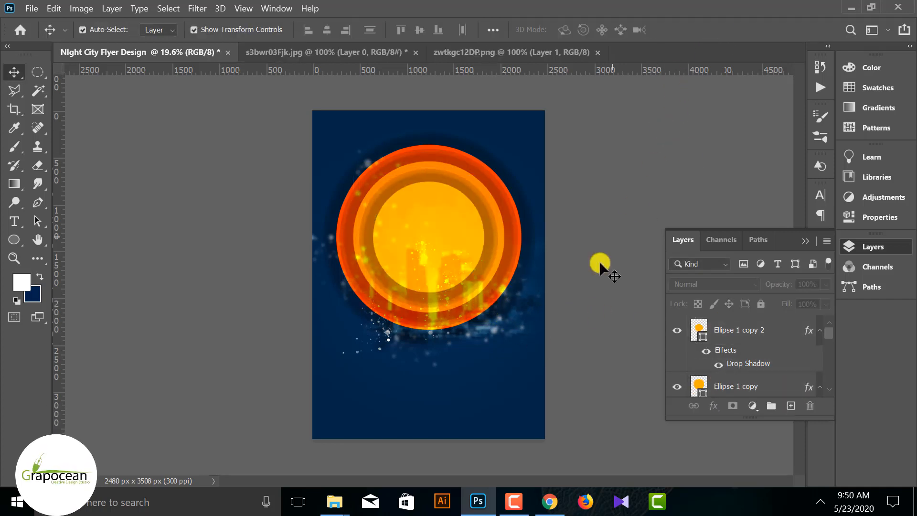
Step: Soften the smallest circle's drop shadow by setting distance to 0 px, spread to 20% and size to 54 px
click(736, 325)
right_click(736, 327)
click(640, 18)
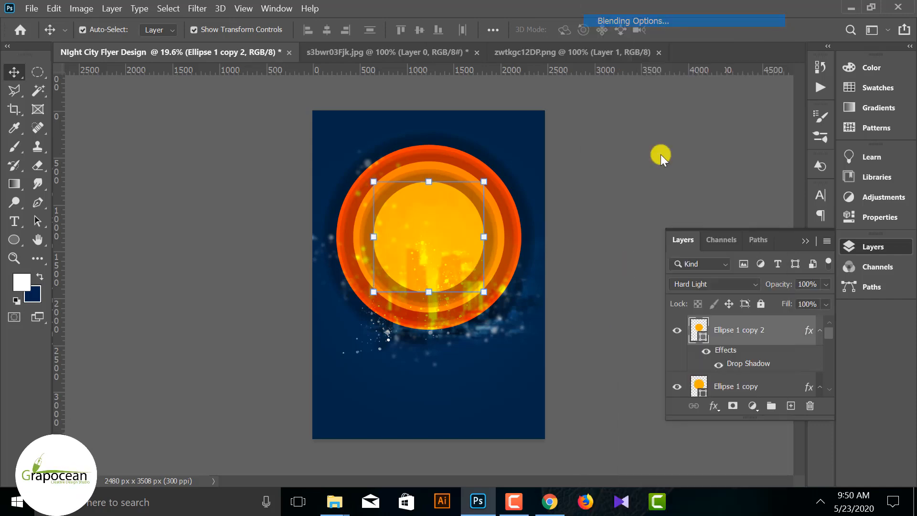
click(389, 408)
click(361, 408)
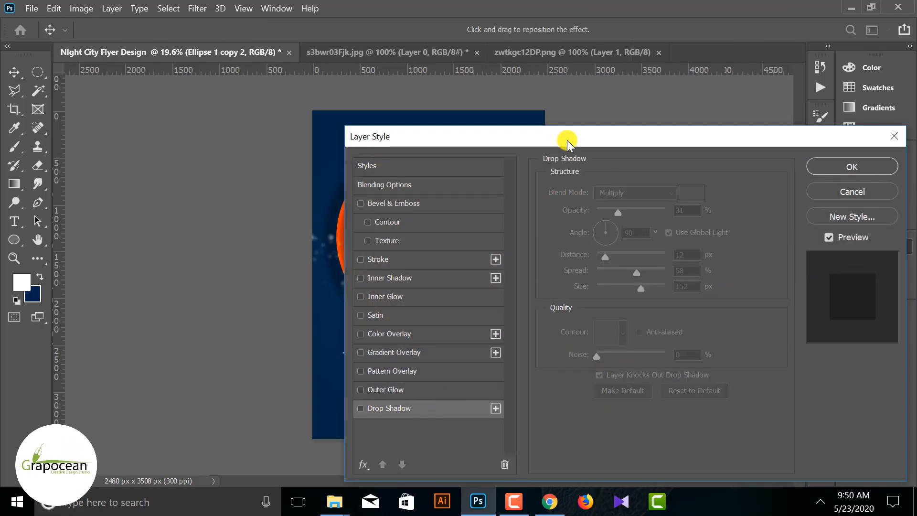
drag(568, 137, 762, 103)
click(607, 376)
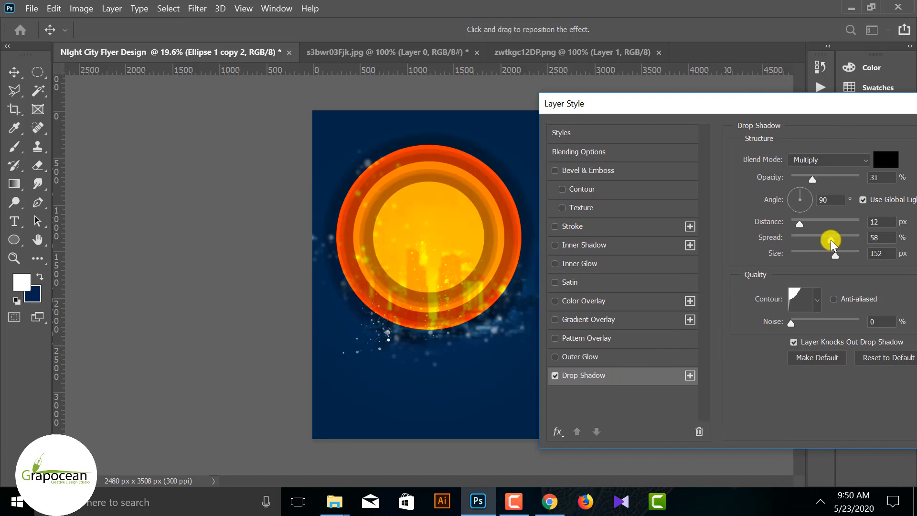
mouse_move(799, 225)
mouse_down()
mouse_move(790, 224)
mouse_move(804, 237)
mouse_move(791, 236)
mouse_up()
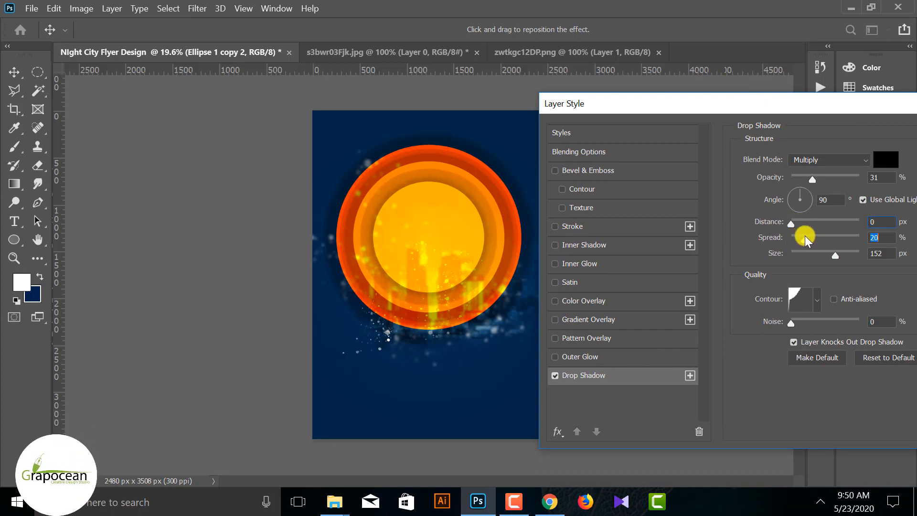
drag(839, 254, 811, 258)
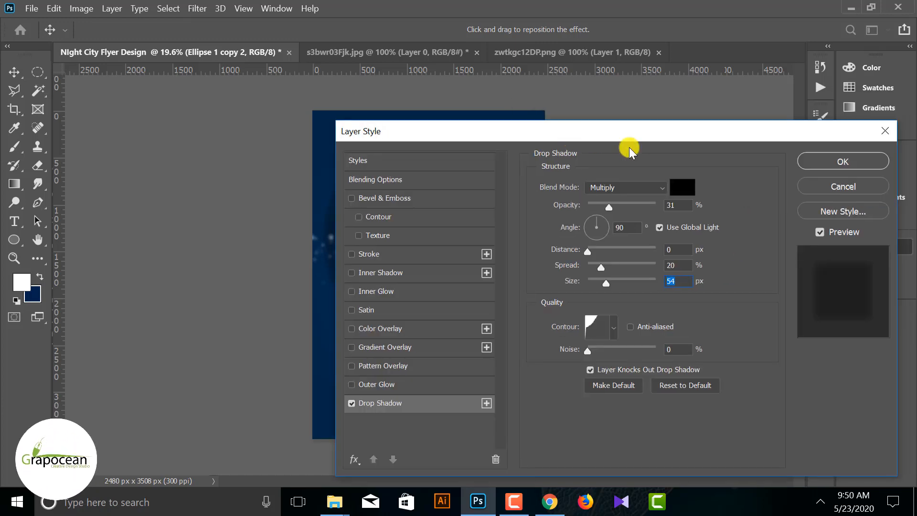
click(811, 160)
Step: Set the blend mode of the smallest circle, Ellipse 1 copy 2, to Vivid Light
click(726, 284)
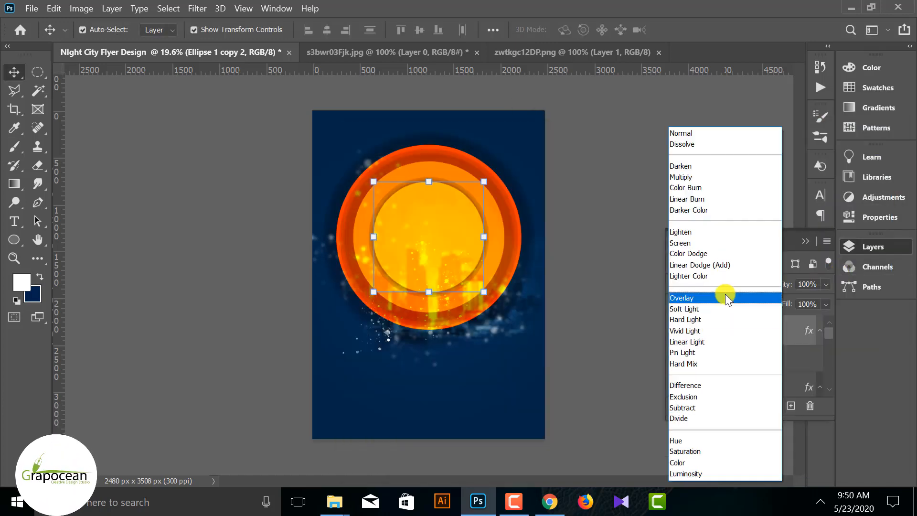
click(720, 329)
click(618, 368)
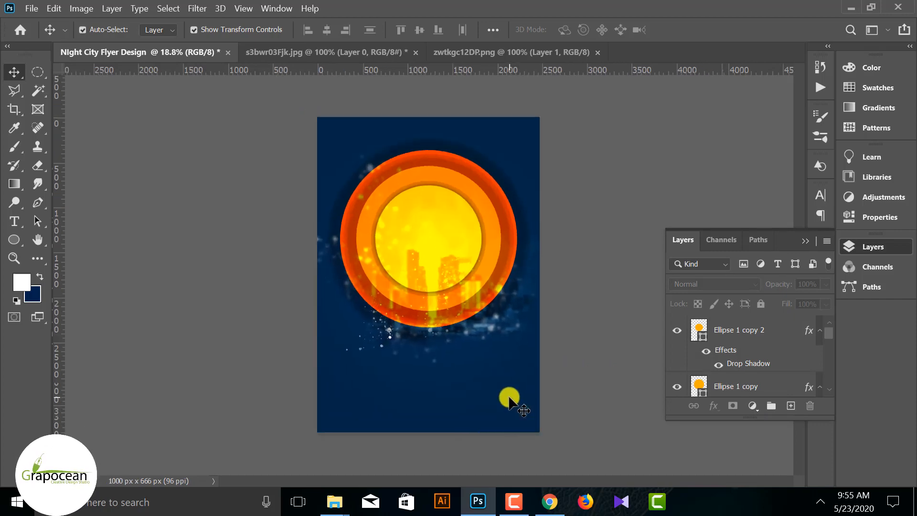
Step: Bring the man's cutout from zwtkgc12DP.png into the flyer above the circles and scale it to 373%
click(501, 52)
drag(436, 190, 559, 437)
key(ctrl+t)
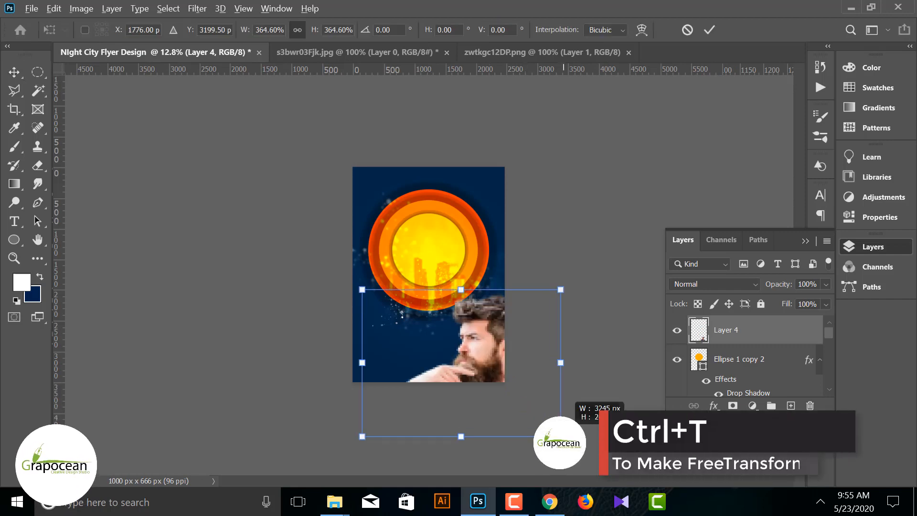
drag(472, 334, 434, 320)
drag(516, 383, 497, 379)
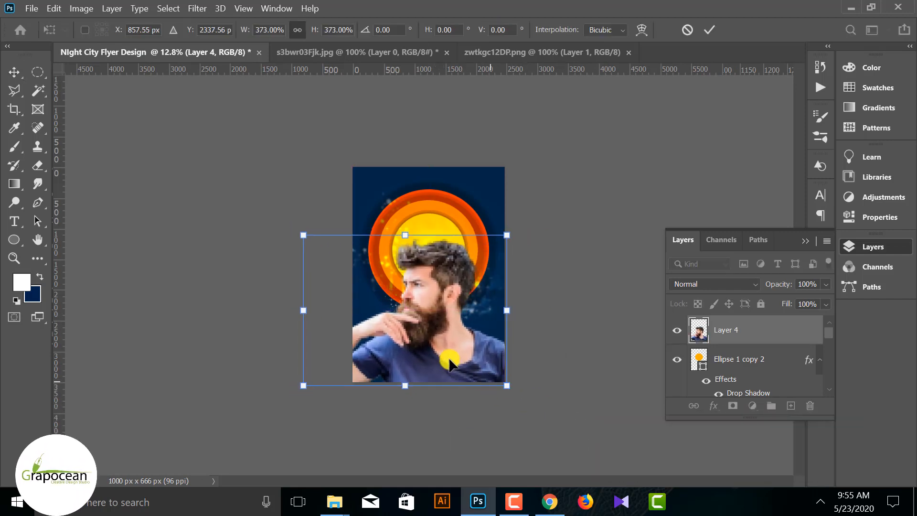
Step: Position the man's cutout in front of the circles, with its lower edge at the bottom of the flyer
mouse_move(443, 358)
mouse_down()
mouse_move(446, 330)
mouse_move(449, 354)
mouse_move(459, 354)
mouse_up()
click(710, 32)
scroll(461, 352, up, 2)
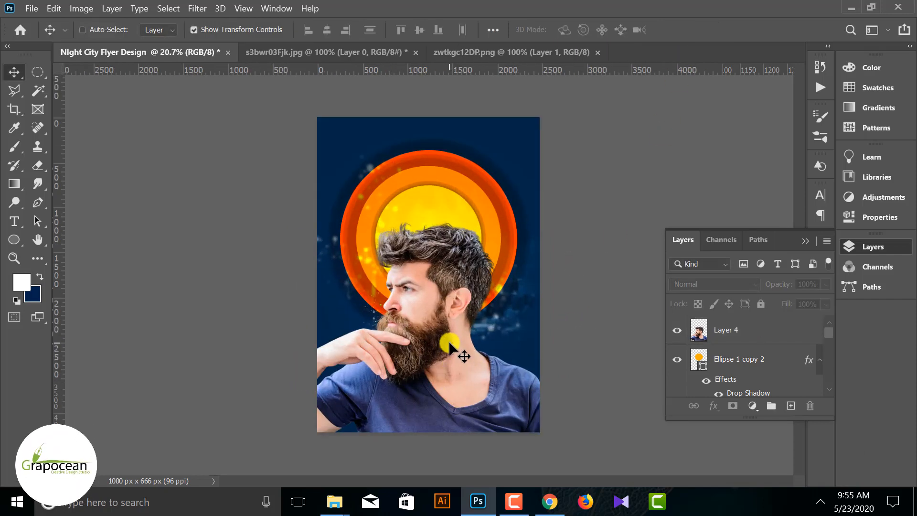
drag(400, 349, 396, 349)
scroll(414, 337, down, 2)
drag(444, 326, 443, 336)
click(426, 337)
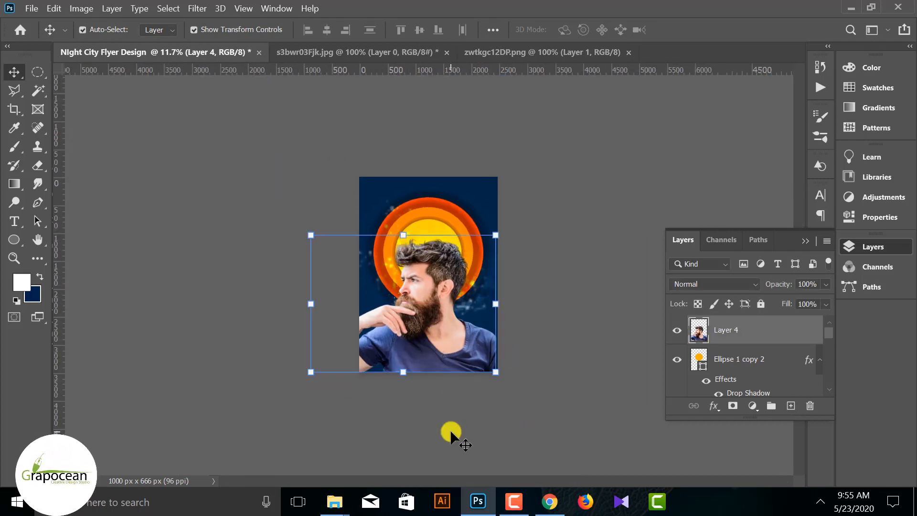
Step: Scale the man's cutout to 80.76% and move it up over the circles, its right edge flush with the outer circle's right edge
drag(496, 373, 469, 359)
drag(430, 335, 430, 293)
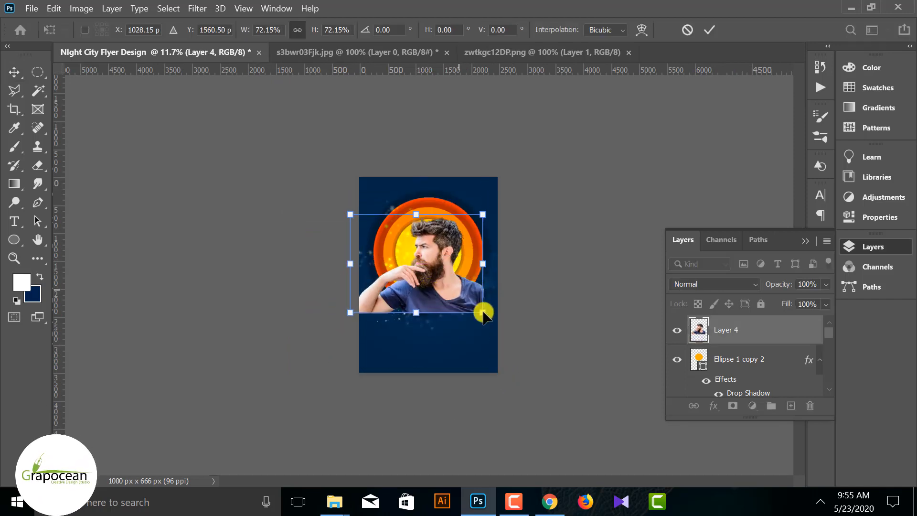
drag(484, 316, 449, 308)
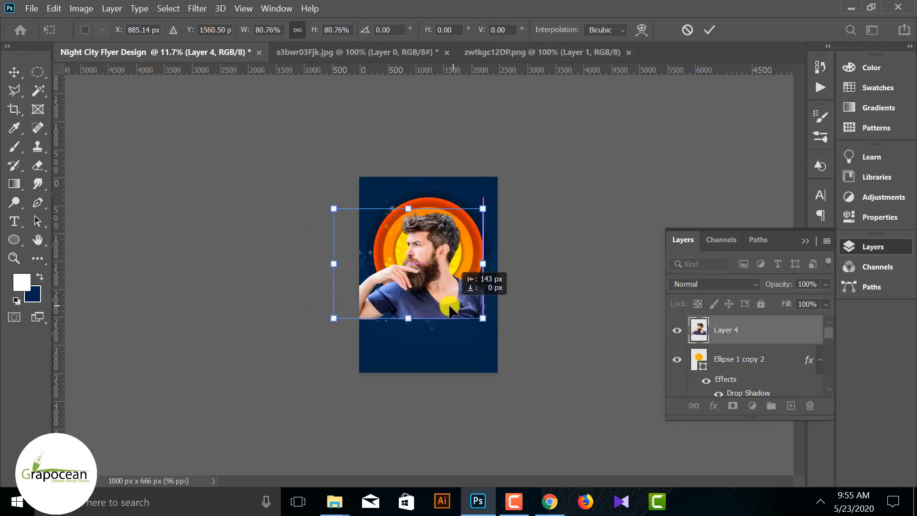
click(709, 30)
Step: Add a layer mask to the man's layer and choose the KYLE Ultimate Pencil Hard brush for painting on the mask
click(734, 406)
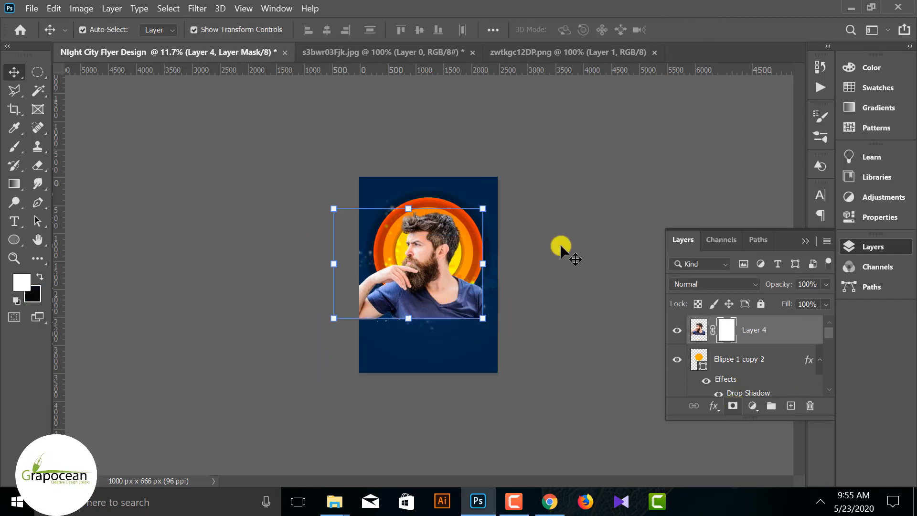
right_click(15, 144)
click(67, 142)
click(106, 31)
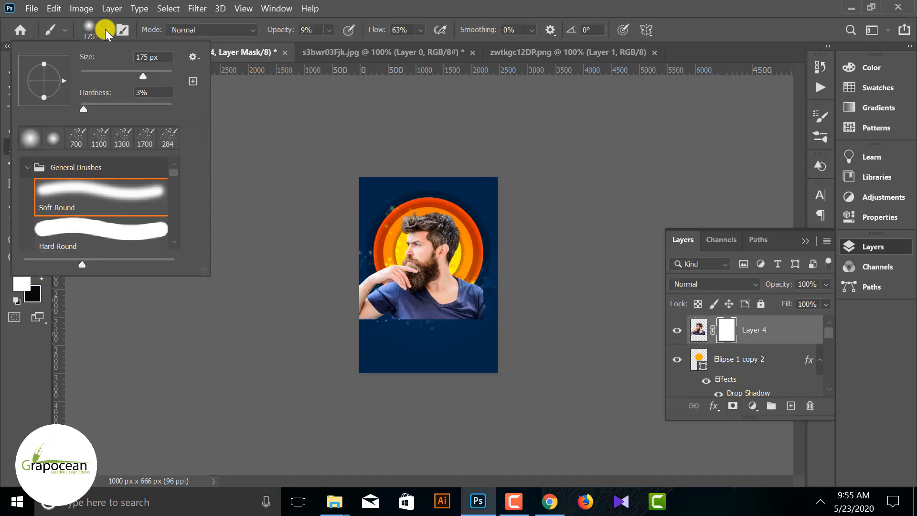
scroll(148, 215, down, 8)
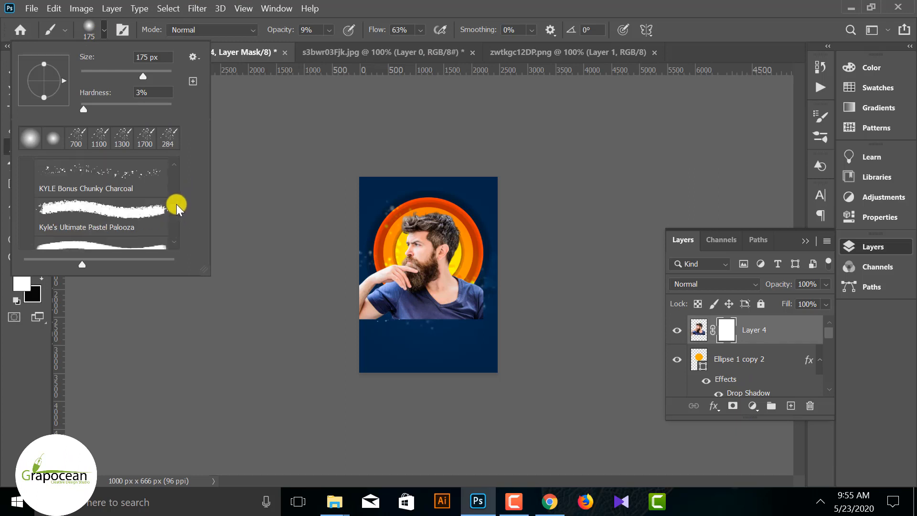
scroll(177, 196, up, 3)
scroll(180, 191, down, 5)
scroll(179, 192, up, 2)
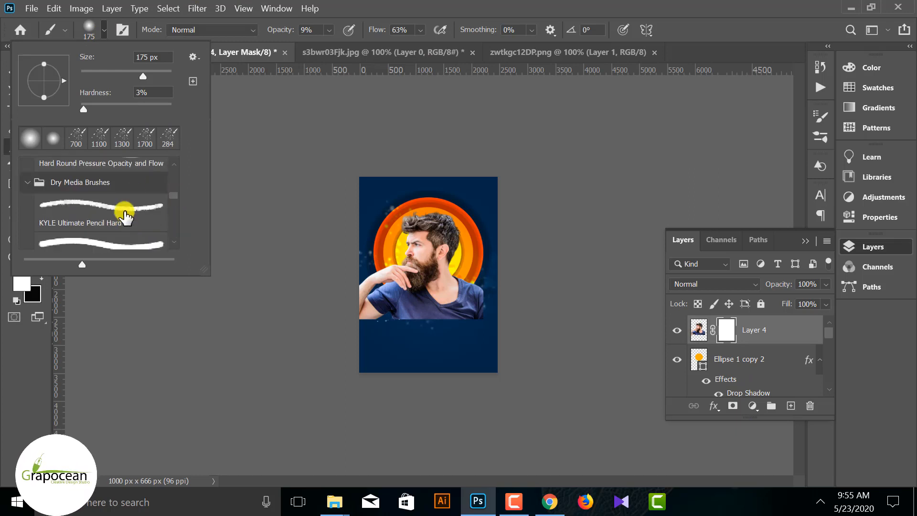
click(123, 210)
click(428, 321)
click(725, 332)
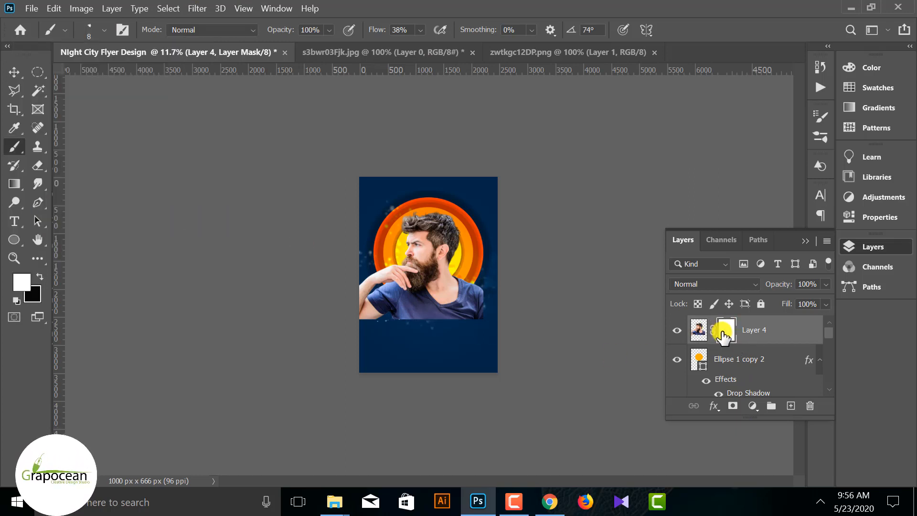
Step: Paint black on the man's mask with the textured brush at 900 px to fade his lower body raggedly into the background
ctrl+click(456, 317)
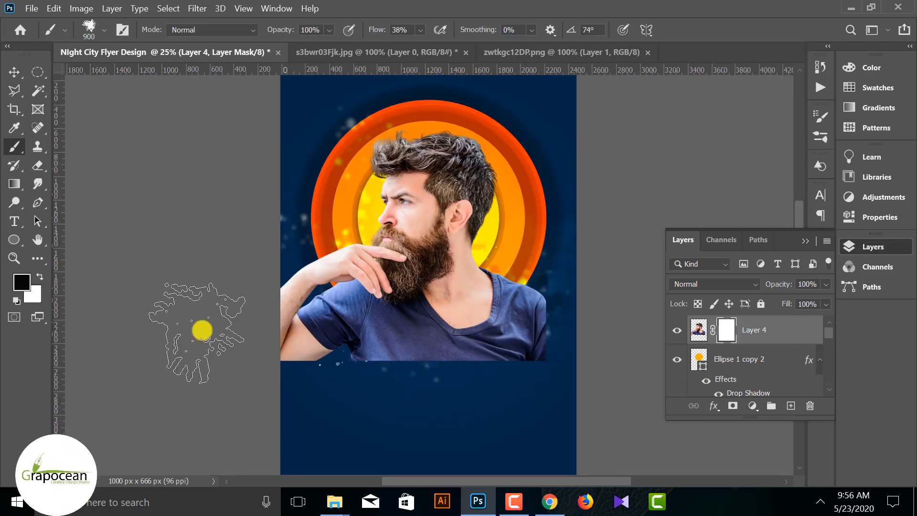
mouse_move(430, 395)
mouse_down()
mouse_move(373, 389)
mouse_move(527, 387)
mouse_move(496, 396)
mouse_move(314, 387)
mouse_move(264, 357)
mouse_move(289, 400)
mouse_up()
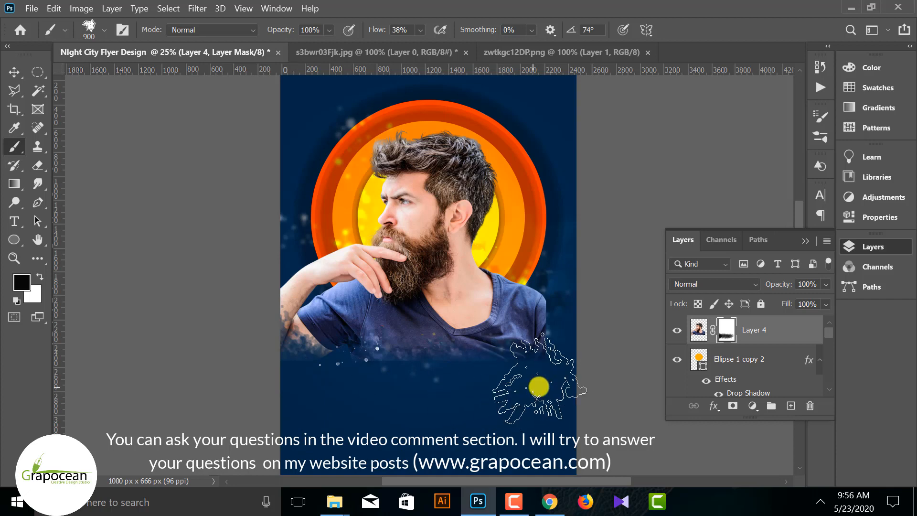
mouse_move(539, 387)
mouse_down()
mouse_move(334, 389)
mouse_move(362, 388)
mouse_up()
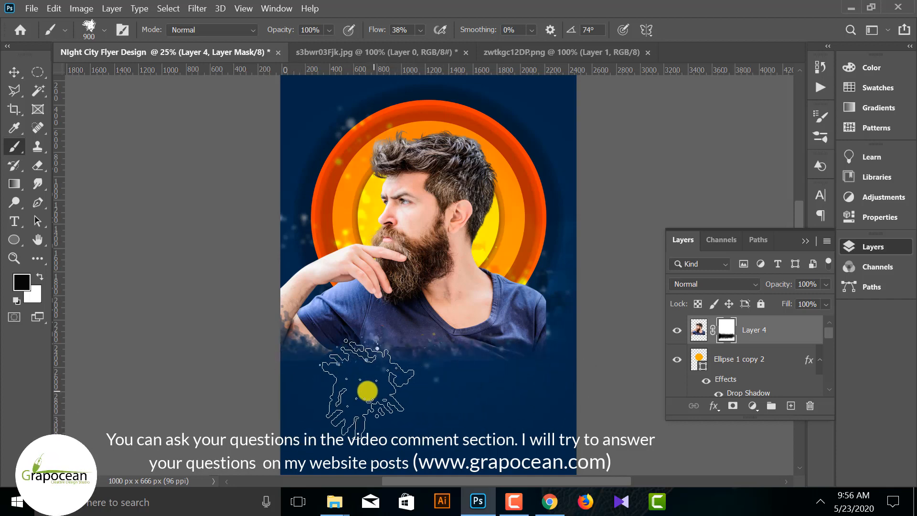
mouse_move(510, 399)
mouse_down()
mouse_move(553, 378)
mouse_move(566, 323)
mouse_move(572, 350)
mouse_move(539, 367)
mouse_up()
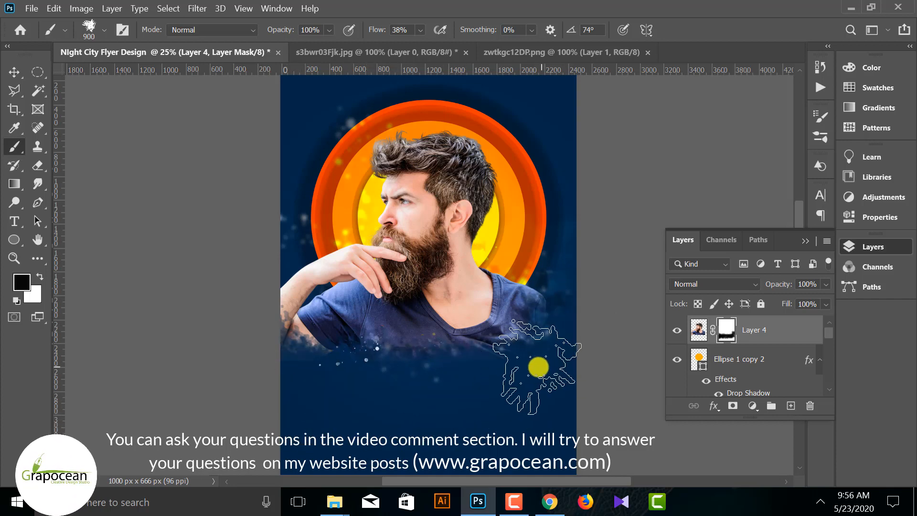
mouse_move(330, 368)
mouse_down()
mouse_move(400, 393)
mouse_move(309, 339)
mouse_move(281, 279)
mouse_move(273, 302)
mouse_move(291, 348)
mouse_move(479, 375)
mouse_move(560, 345)
mouse_move(323, 346)
mouse_move(340, 319)
mouse_move(481, 340)
mouse_up()
scroll(486, 379, down, 2)
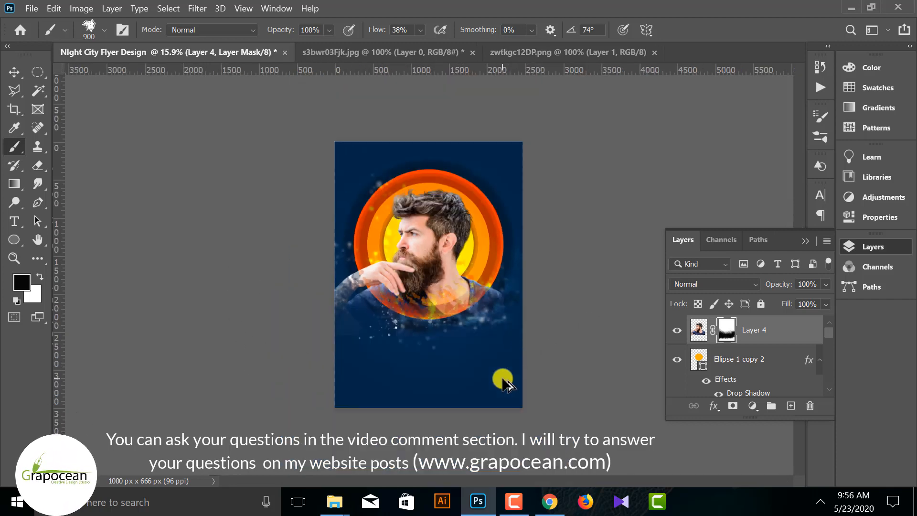
scroll(502, 379, up, 2)
Step: Add a dark blue 001f58 solid color fill layer directly above the man's layer
click(712, 331)
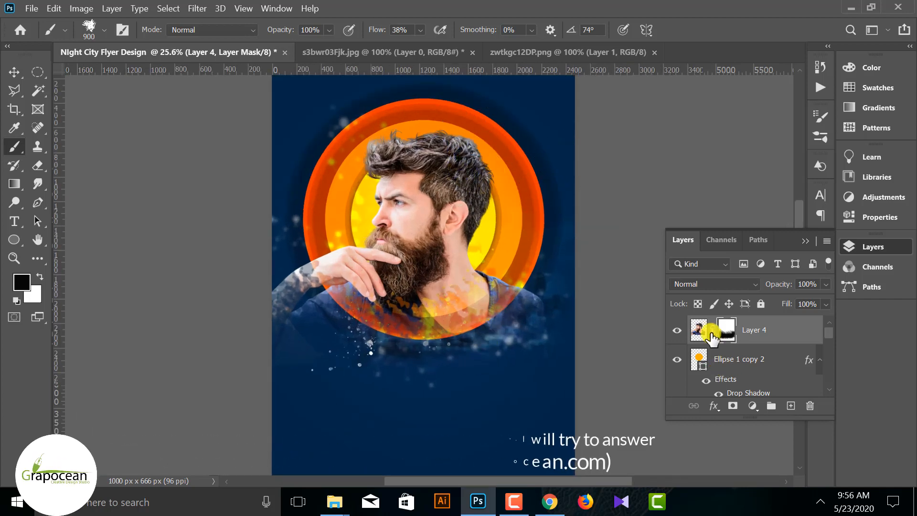
scroll(439, 244, down, 1)
click(15, 72)
click(422, 234)
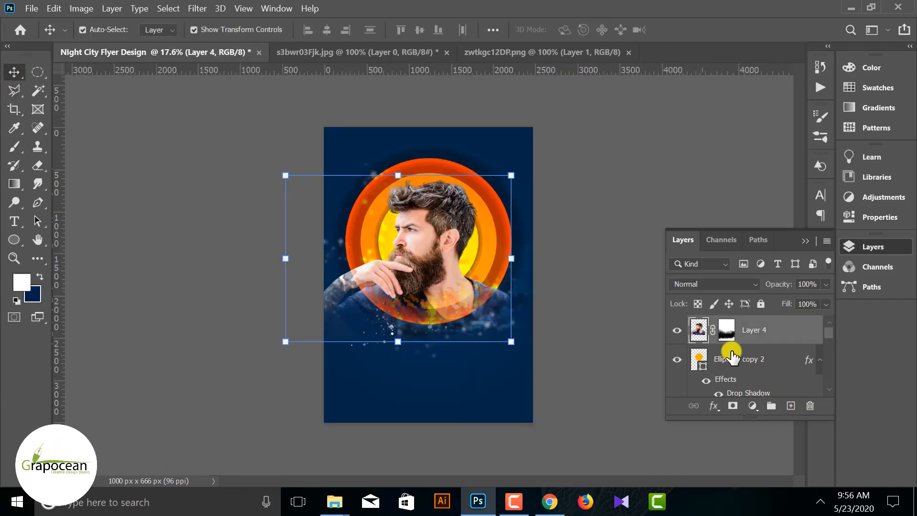
click(753, 406)
click(795, 156)
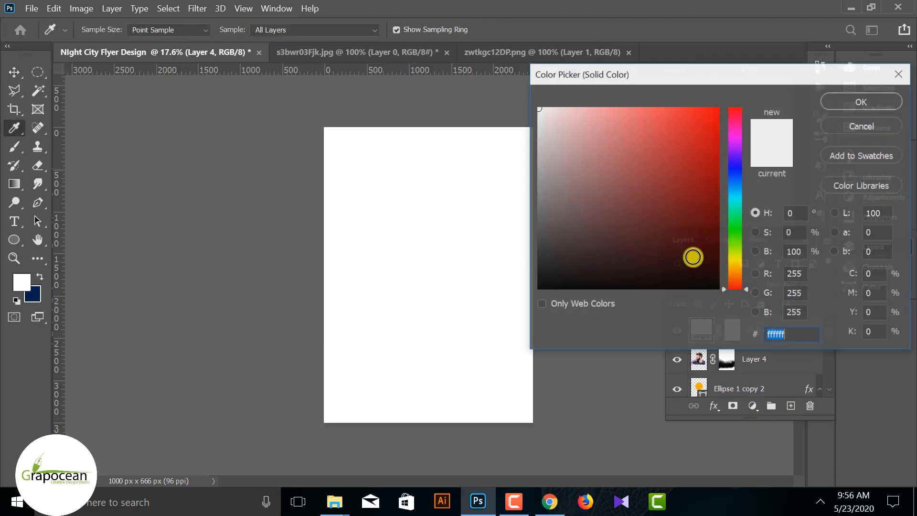
key(ctrl+v)
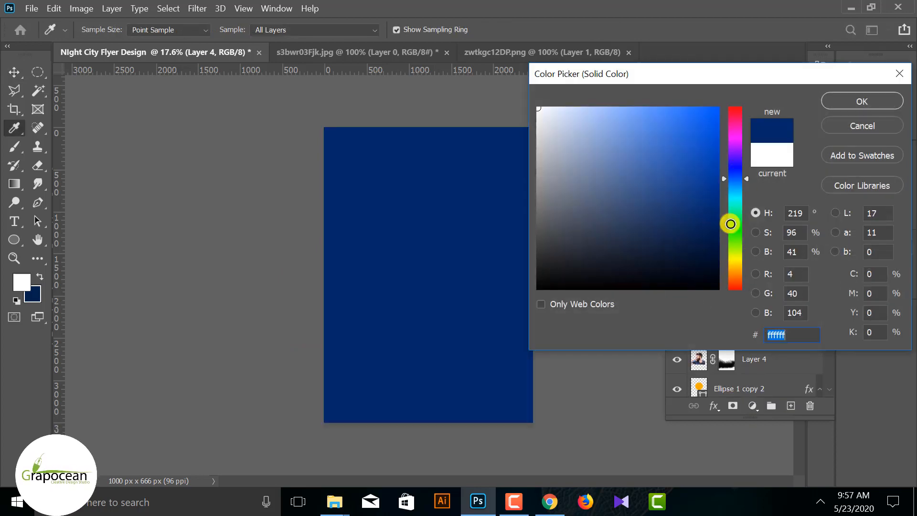
click(868, 100)
Step: Set the blue fill layer's blend mode to Hard Light and clip the fill to the man's layer
click(717, 283)
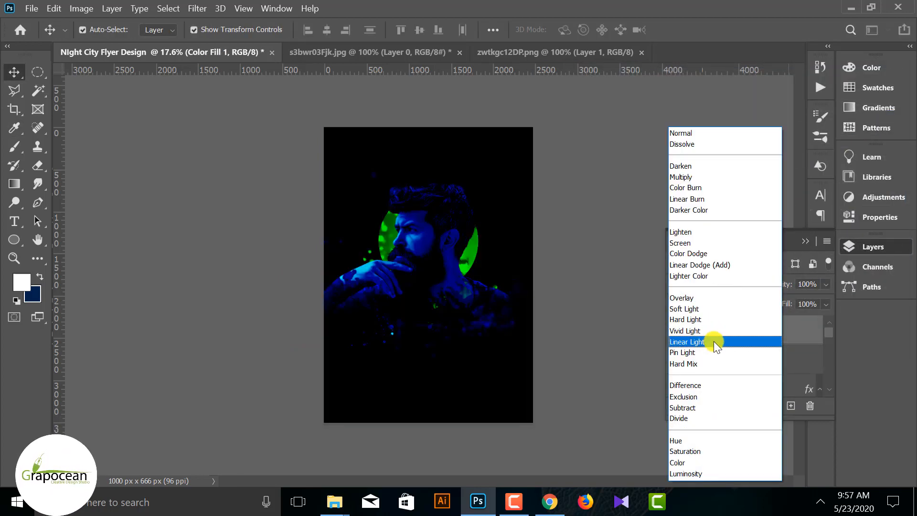
click(713, 320)
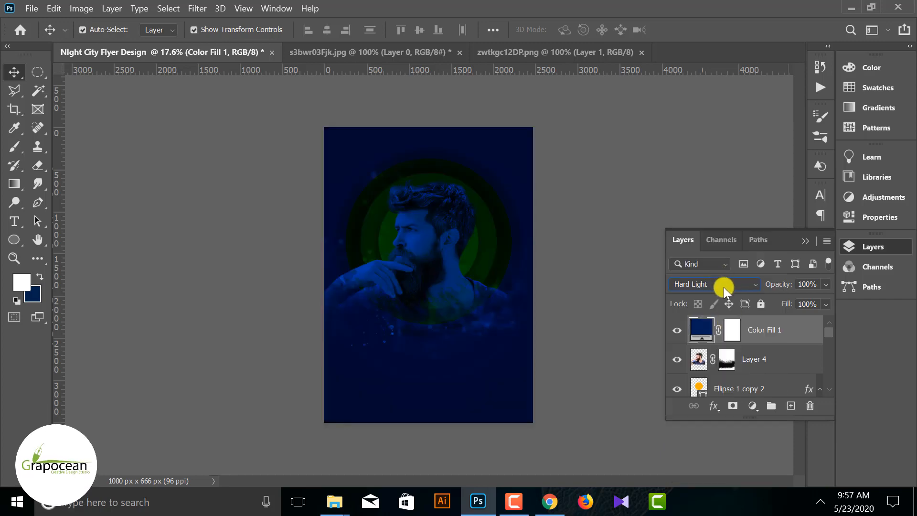
right_click(758, 329)
click(637, 284)
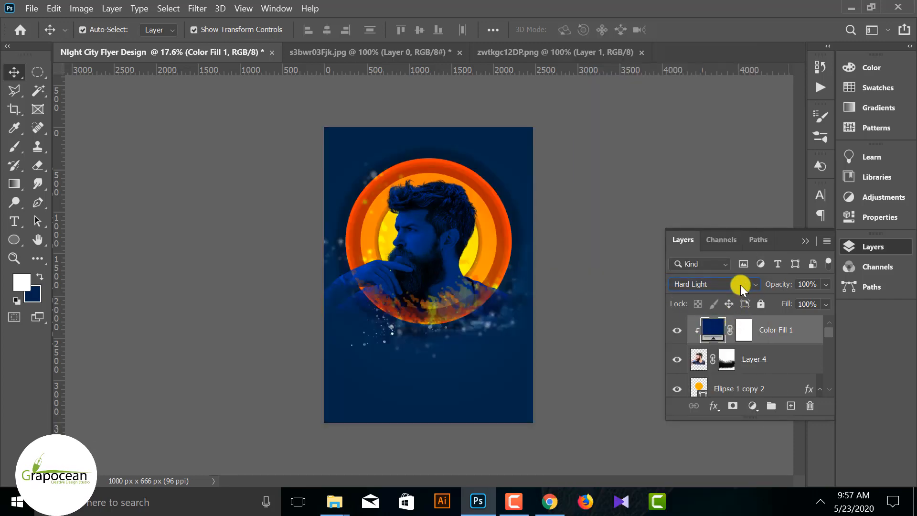
Step: Try out different blend modes on the clipped color fill layer and settle on Vivid Light
click(741, 284)
click(692, 384)
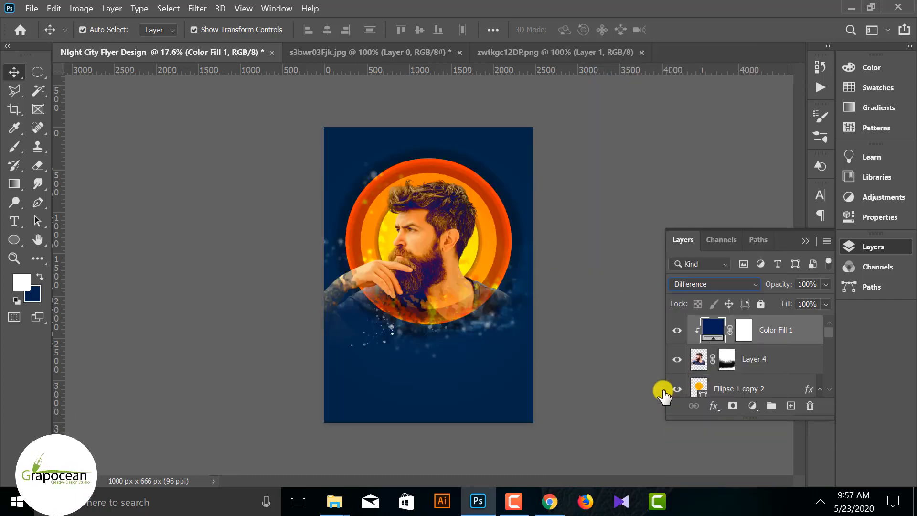
key(Up)
key(Up)
key(Up)
key(Up)
key(Up)
key(Down)
key(Down)
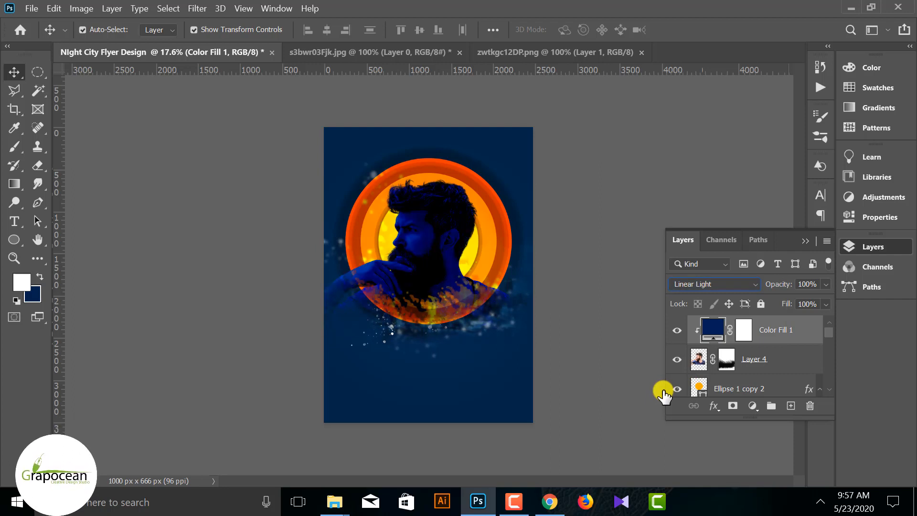
key(Up)
key(Up)
key(Up)
key(Up)
key(Up)
key(Up)
key(Up)
key(Up)
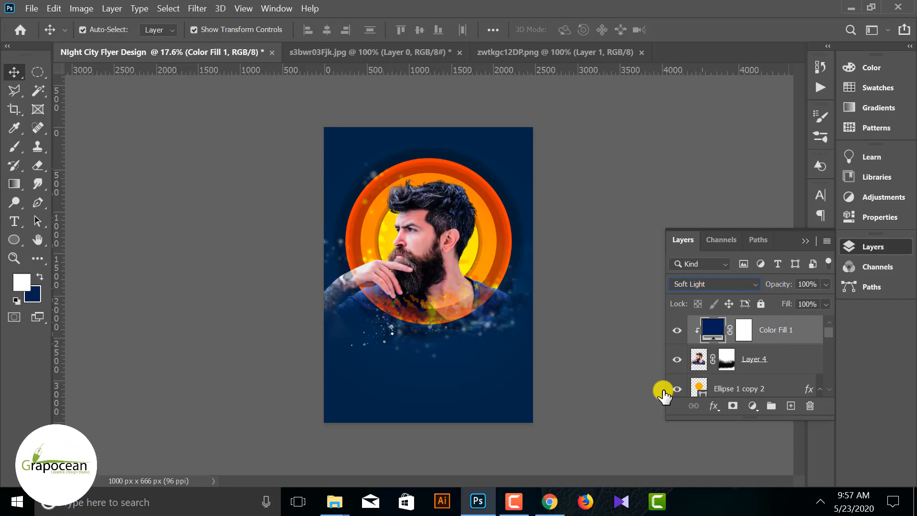
key(Up)
key(Up)
key(Up)
key(Up)
key(Up)
key(Up)
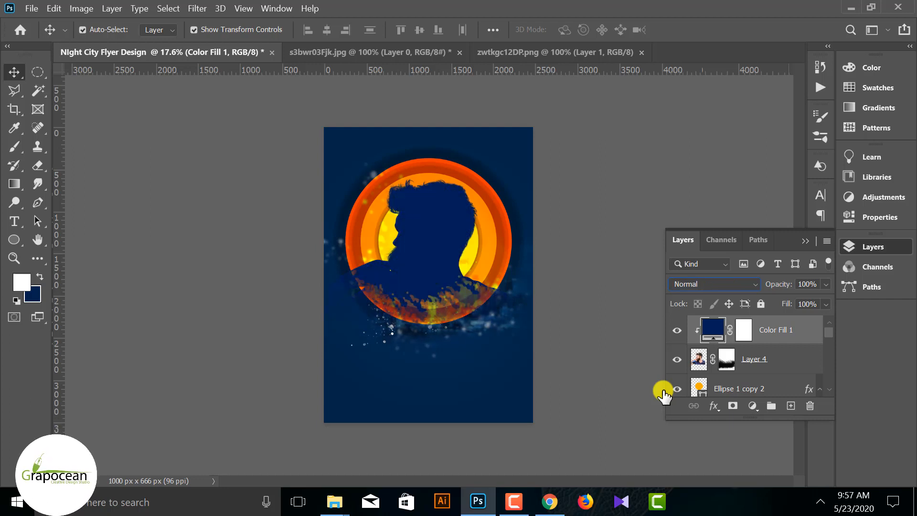
key(Down)
key(Down)
key(Down)
key(Down)
key(Down)
key(Down)
key(Down)
key(Down)
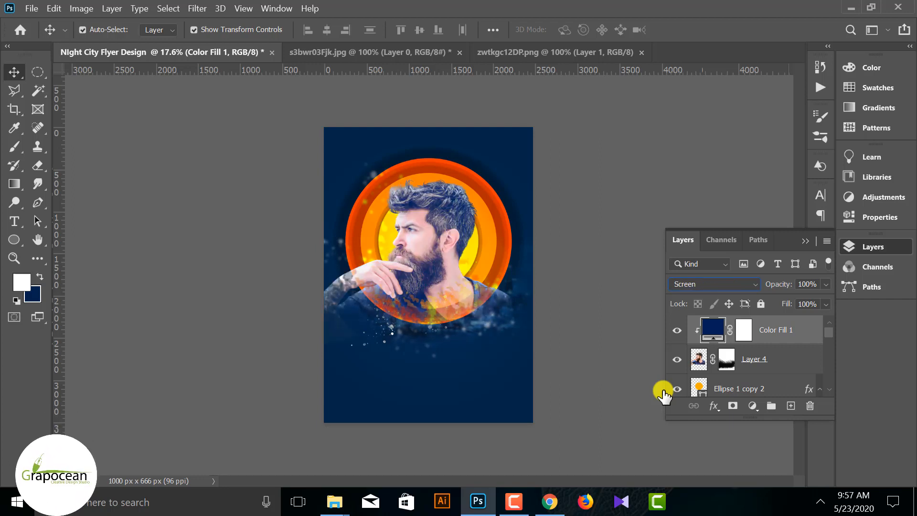
key(Down)
key(Down)
key(Down)
key(Down)
key(Down)
key(Down)
key(Down)
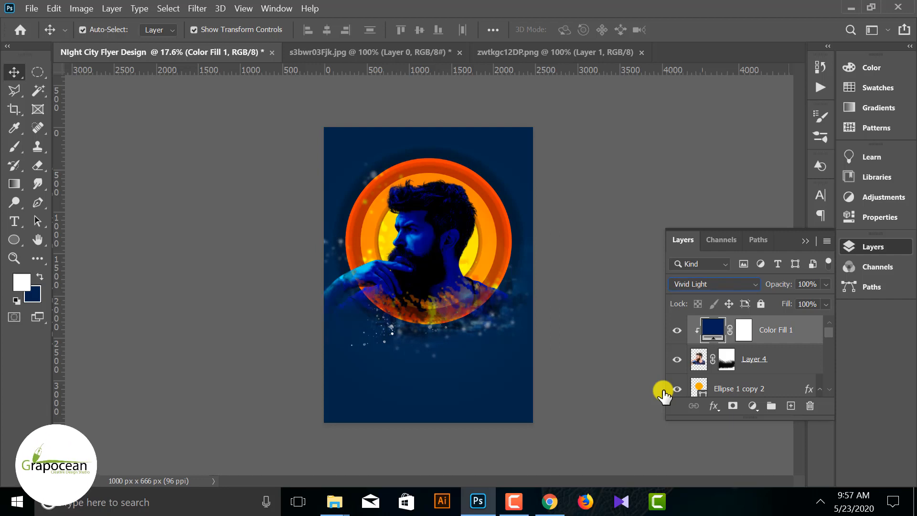
double_click(712, 329)
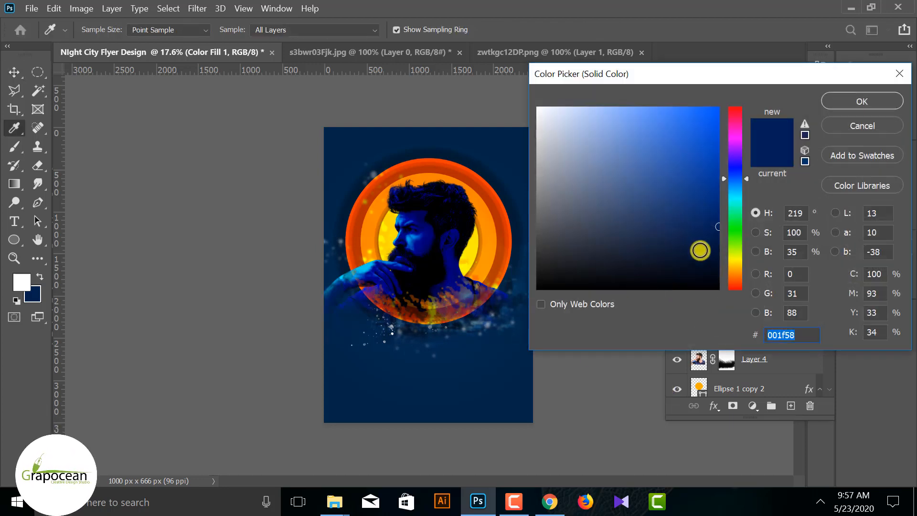
drag(732, 265, 738, 276)
click(718, 120)
click(862, 126)
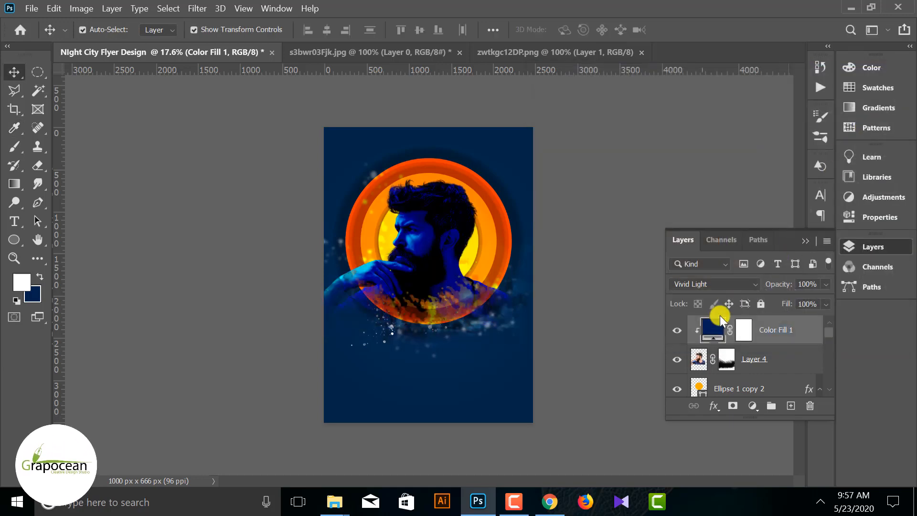
Step: Change the clipped fill layer's color to a dark olive-yellow to tint the man in warm yellow tones
double_click(716, 320)
click(734, 267)
mouse_move(722, 246)
mouse_down()
mouse_move(659, 241)
mouse_move(690, 250)
mouse_move(664, 238)
mouse_move(659, 219)
mouse_move(727, 220)
mouse_up()
click(737, 272)
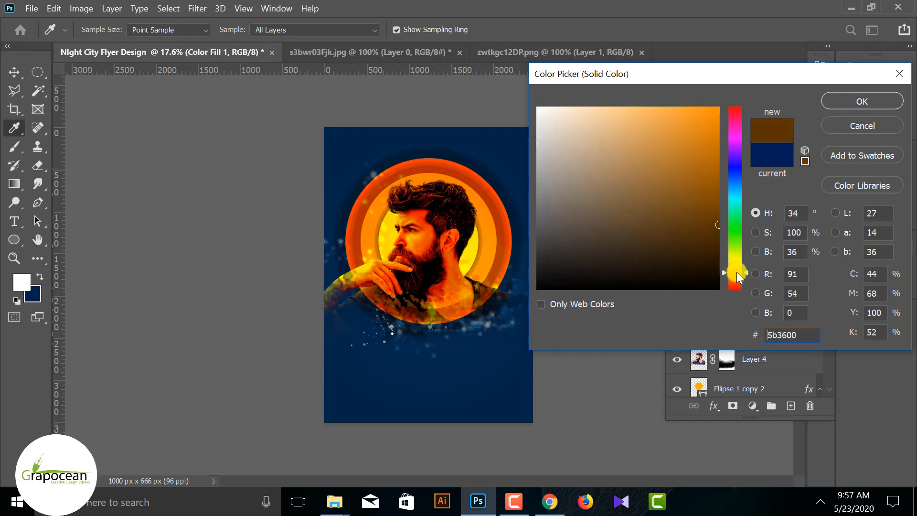
mouse_move(737, 272)
mouse_down()
mouse_move(739, 252)
mouse_move(736, 262)
mouse_up()
click(862, 102)
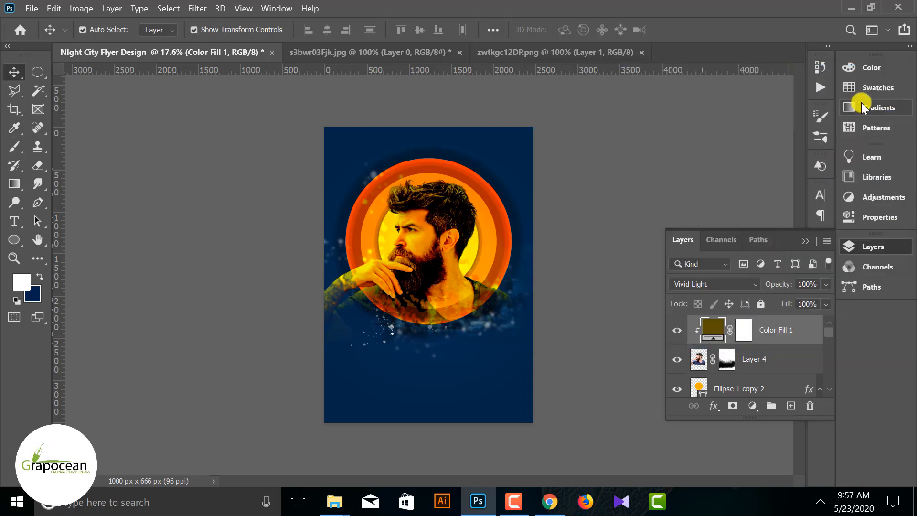
scroll(463, 303, up, 3)
scroll(463, 303, down, 5)
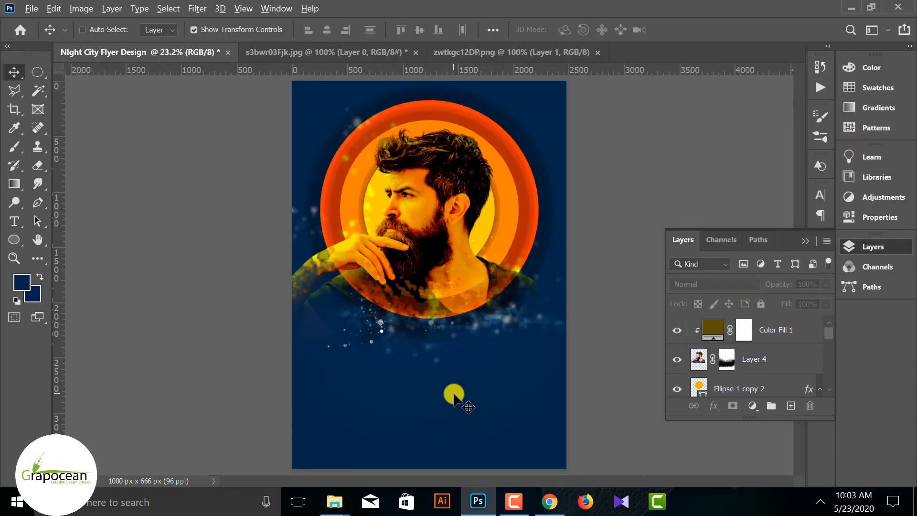
scroll(454, 394, up, 1)
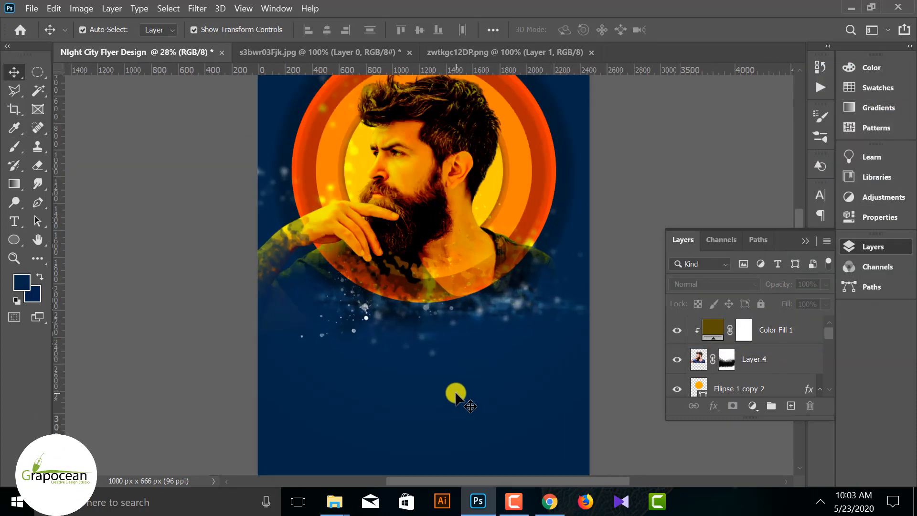
scroll(454, 394, down, 2)
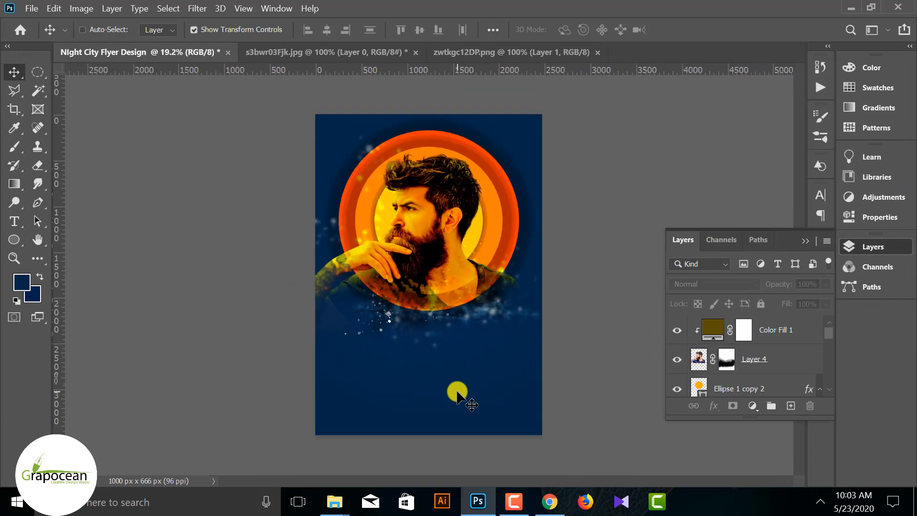
Step: Add the title text "City" below the man in all caps at 93 pt and move it into place
click(409, 378)
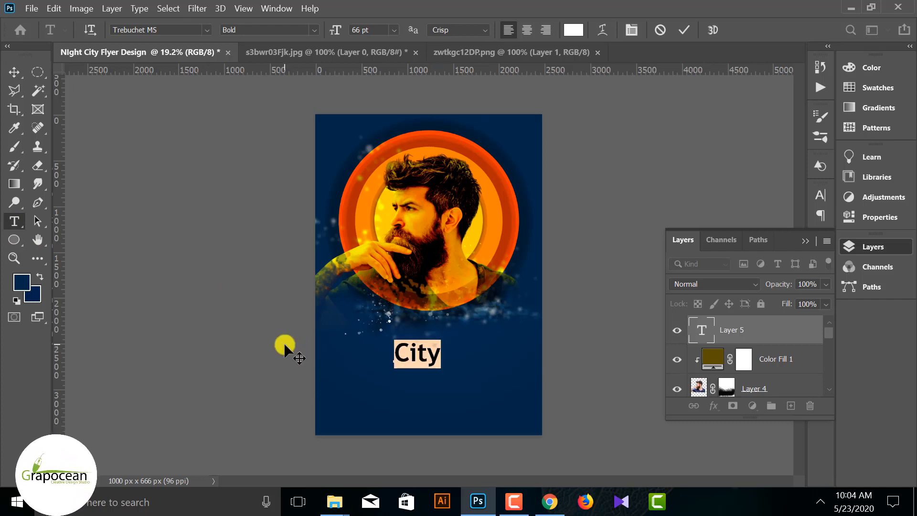
click(821, 197)
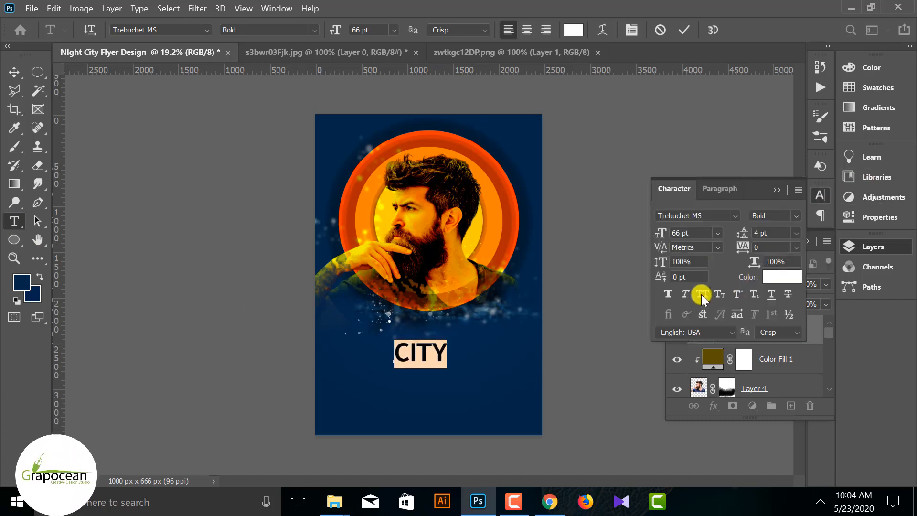
click(312, 29)
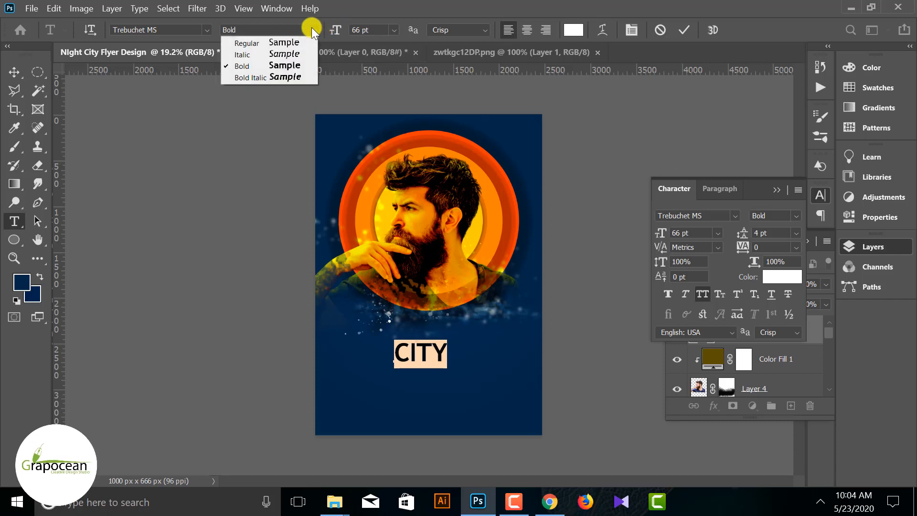
click(312, 27)
drag(341, 35, 355, 35)
key(ctrl+Return)
key(v)
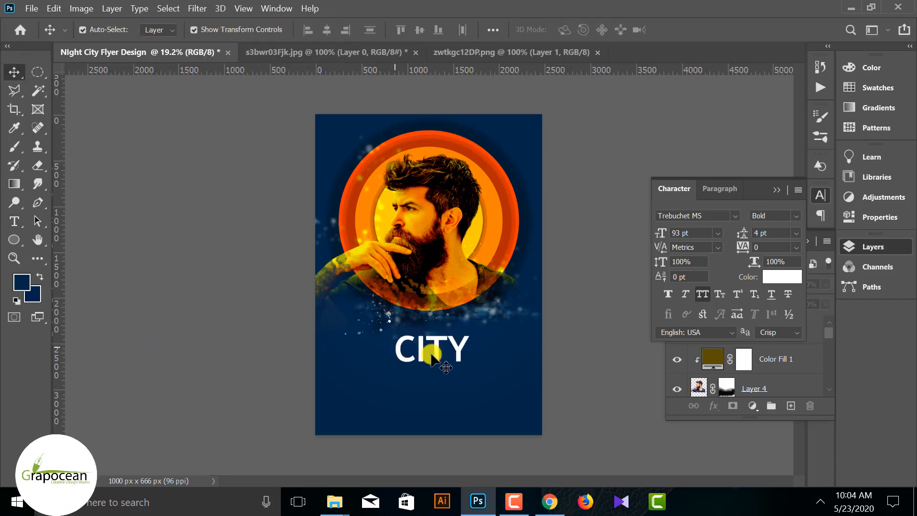
drag(426, 351, 279, 324)
Step: Change the CITY text's font to The Bold Font and its size to 137 pt
click(17, 222)
click(209, 25)
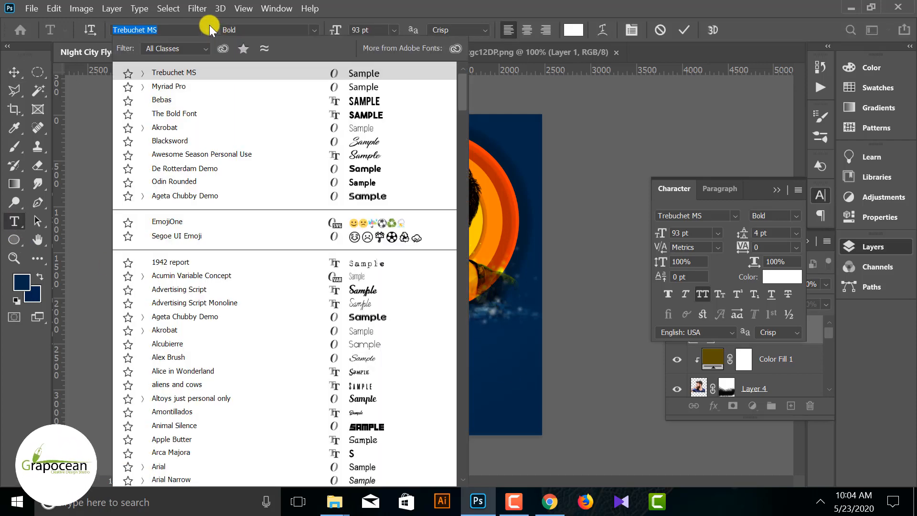
click(315, 111)
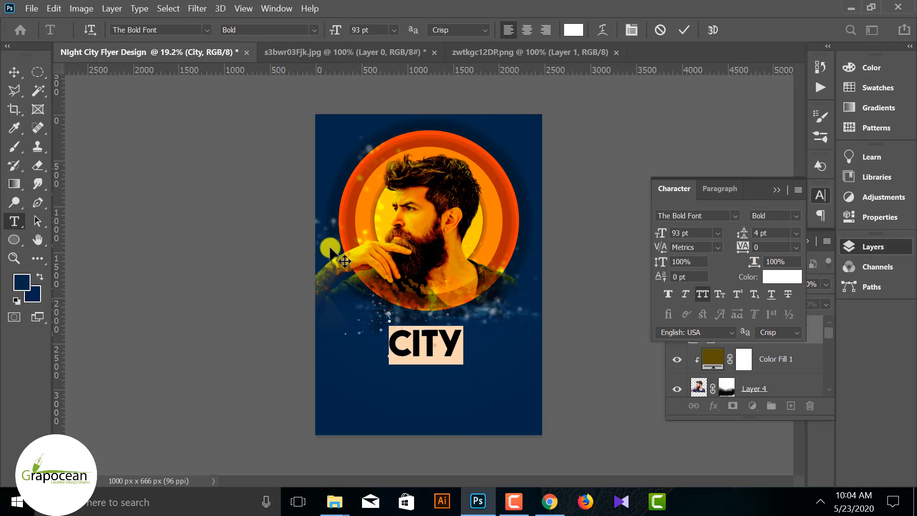
drag(354, 34, 368, 38)
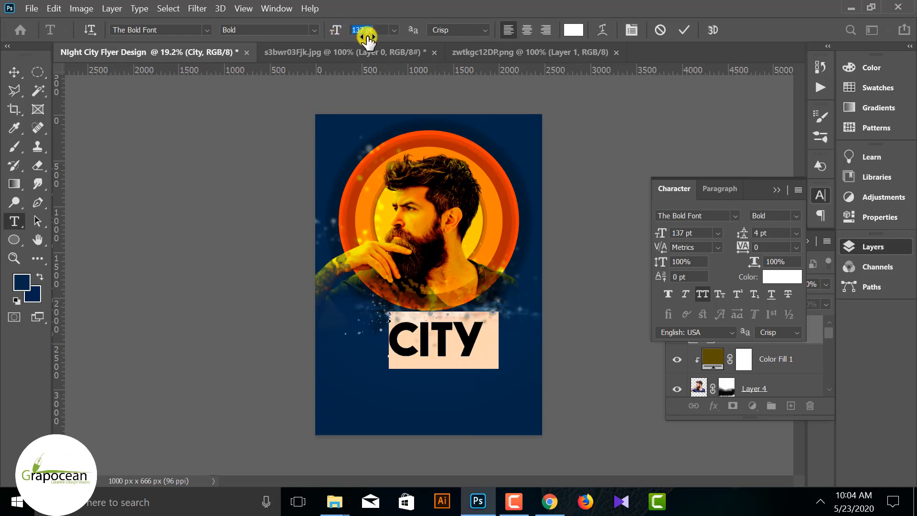
Step: Scale the CITY text down to about 75% and centre it on the flyer just below the circles
click(14, 72)
mouse_move(442, 342)
mouse_down()
mouse_move(420, 348)
mouse_move(425, 361)
mouse_move(426, 346)
mouse_up()
drag(483, 358, 433, 352)
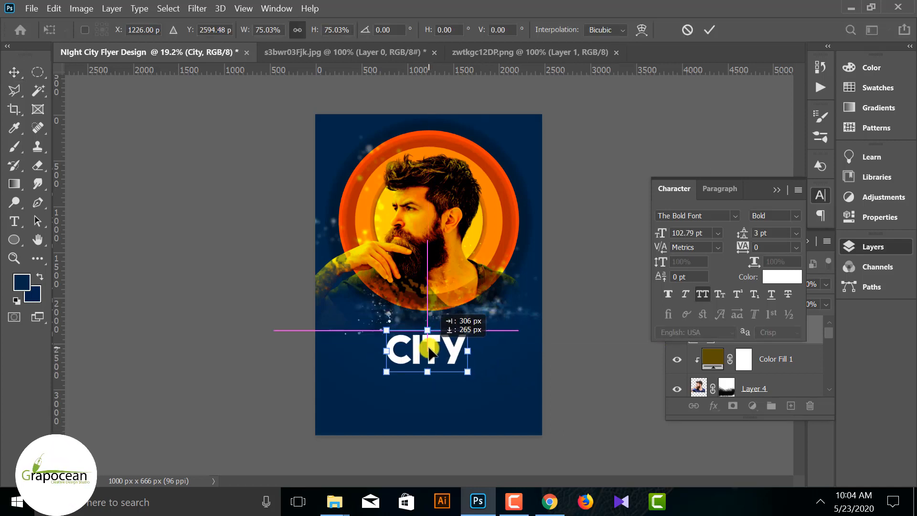
click(709, 30)
Step: Add a second title text "NIGHT" below CITY and set its size to 122 pt
scroll(440, 399, up, 2)
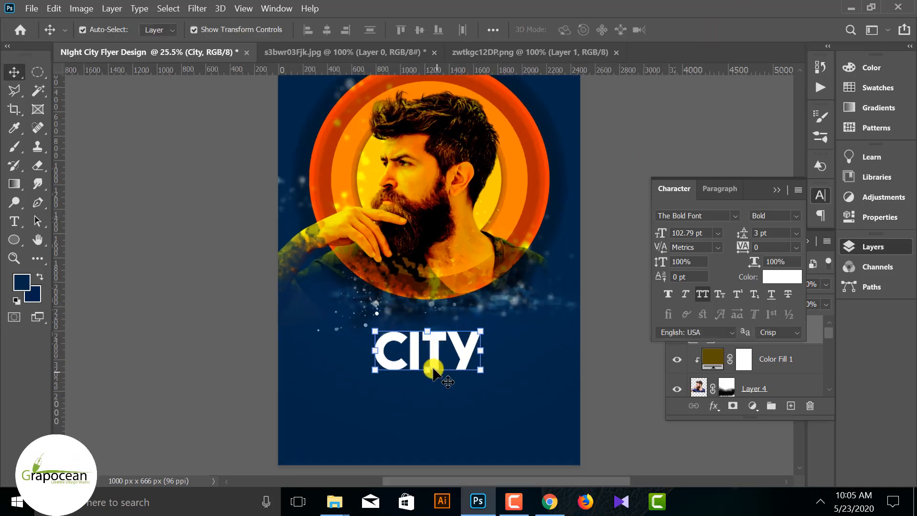
click(14, 220)
click(344, 327)
key(BackSpace)
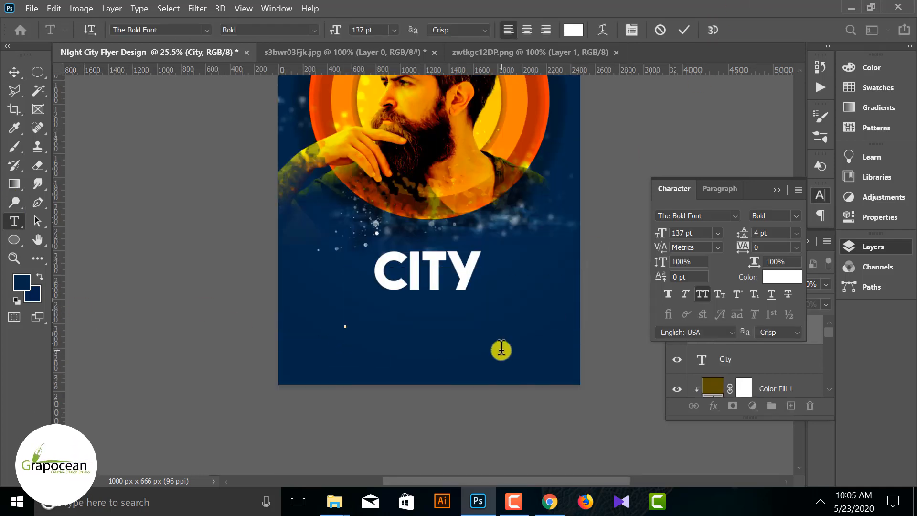
text(NIGHT)
double_click(512, 293)
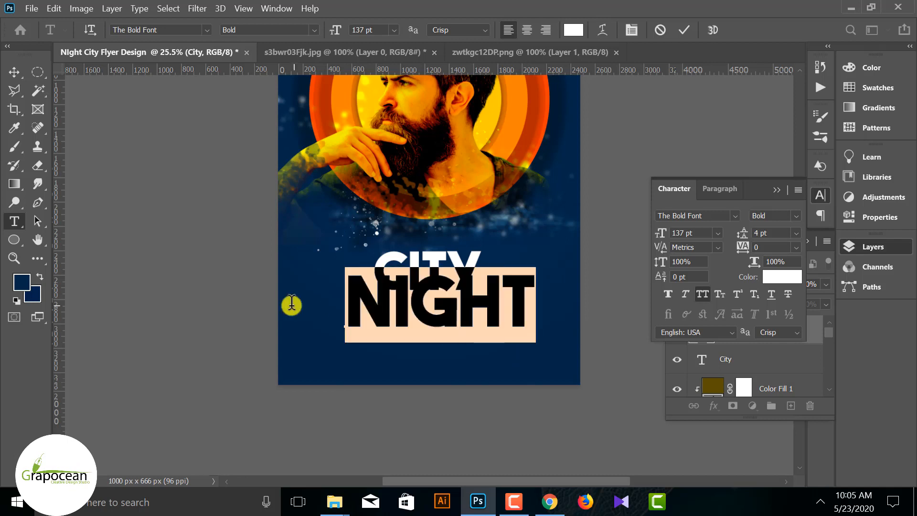
drag(335, 31, 325, 32)
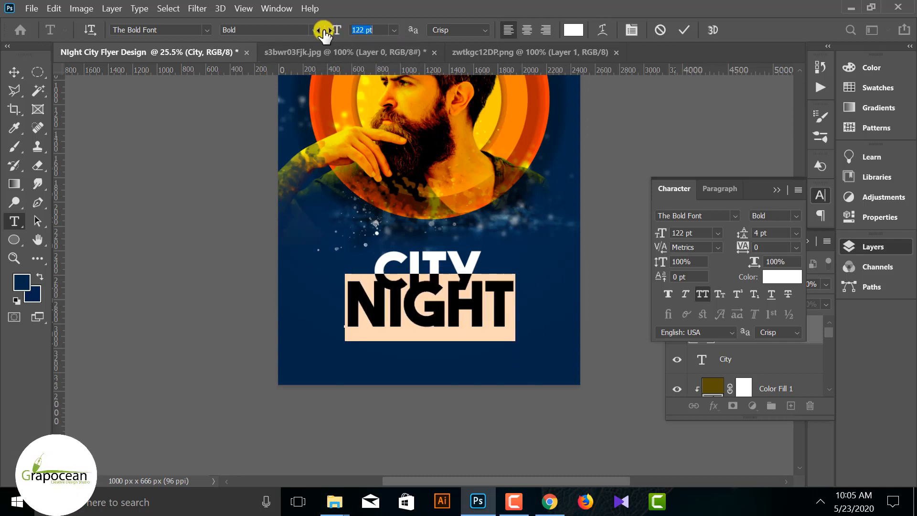
click(15, 72)
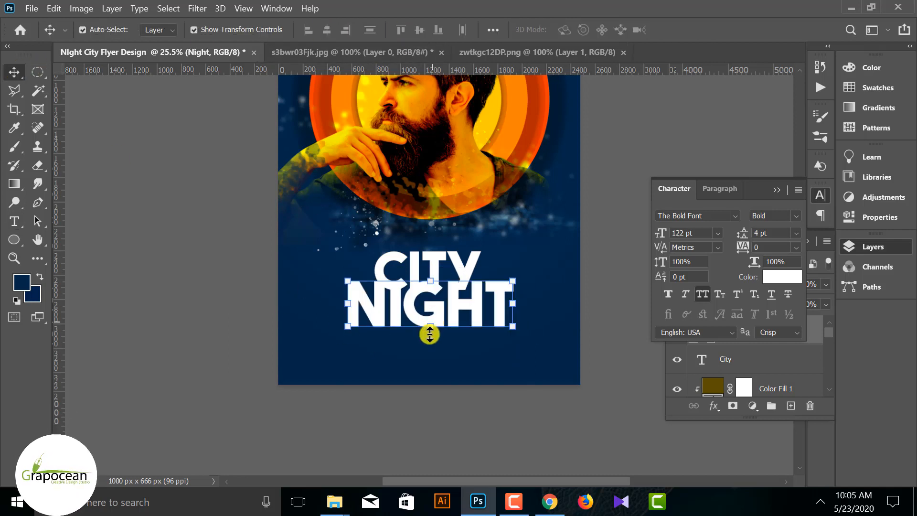
Step: Position NIGHT centred directly beneath CITY with a small gap between the two words
click(328, 265)
mouse_move(436, 311)
mouse_down()
mouse_move(432, 304)
mouse_move(434, 332)
mouse_move(443, 306)
mouse_up()
scroll(506, 432, down, 2)
scroll(494, 404, up, 4)
click(447, 324)
drag(473, 413, 475, 393)
key(alt+bracketleft)
key(alt+bracketleft)
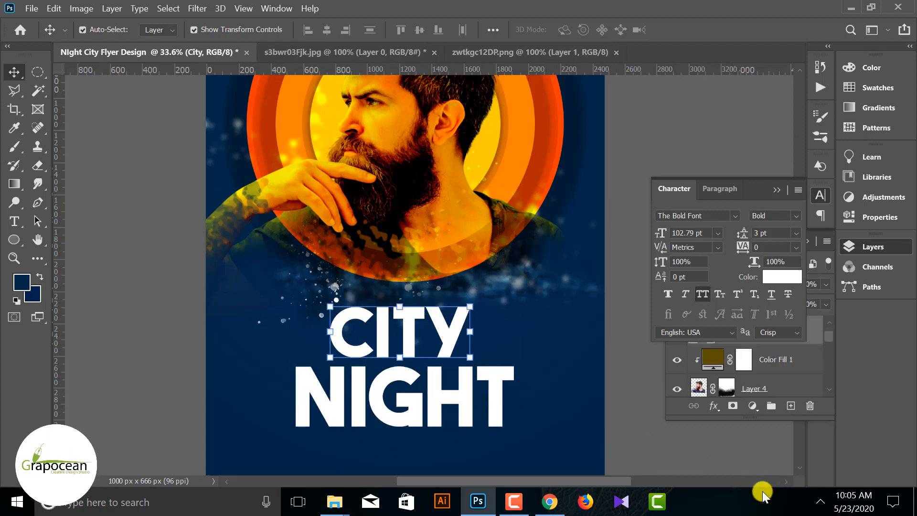
scroll(480, 396, down, 2)
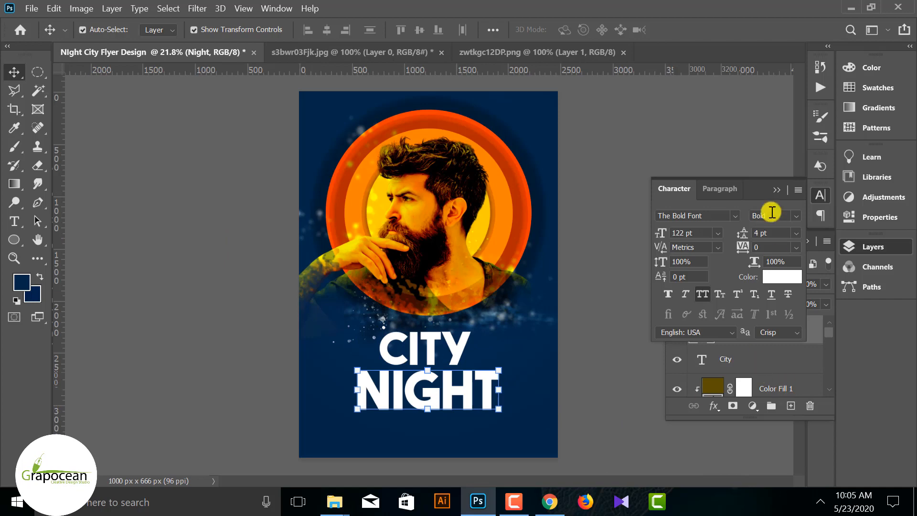
Step: Apply a Color Overlay effect in blue 005dac to the NIGHT text layer
right_click(772, 331)
click(651, 22)
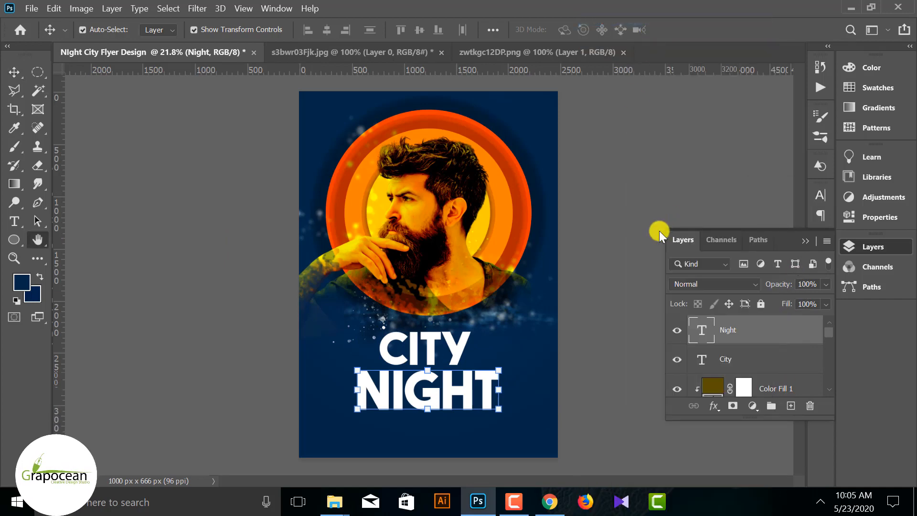
click(397, 330)
drag(537, 137, 663, 375)
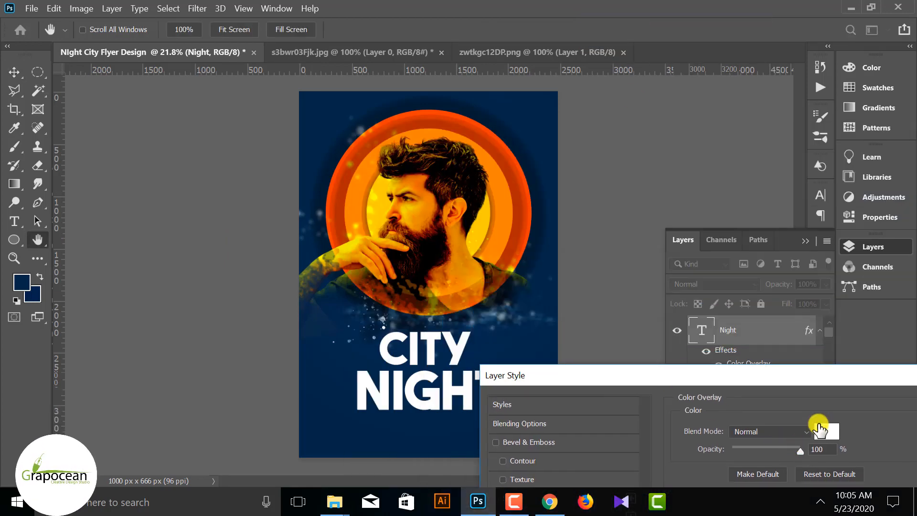
click(820, 430)
click(509, 114)
drag(688, 170, 743, 191)
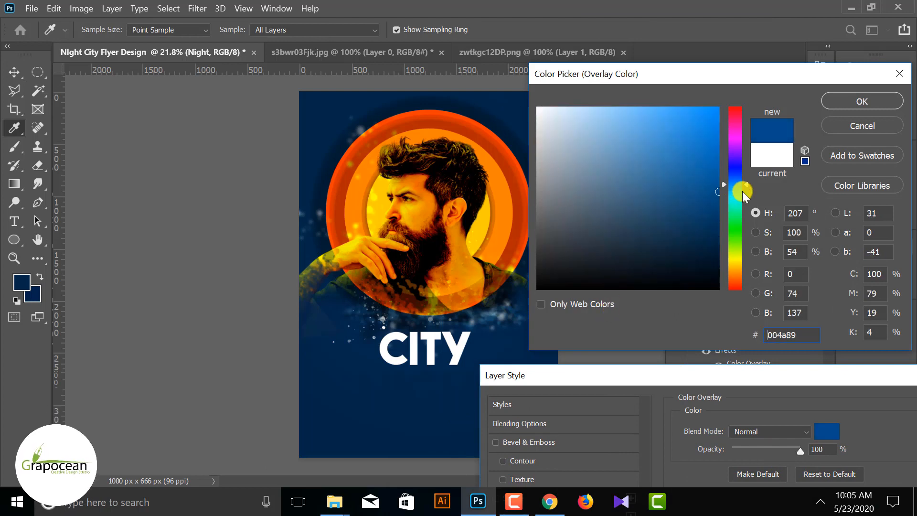
click(862, 101)
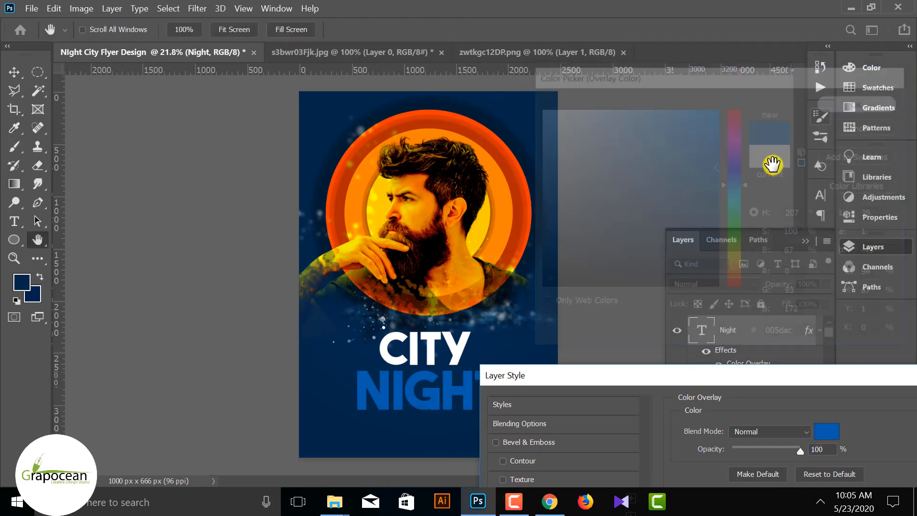
drag(828, 375, 658, 361)
click(844, 394)
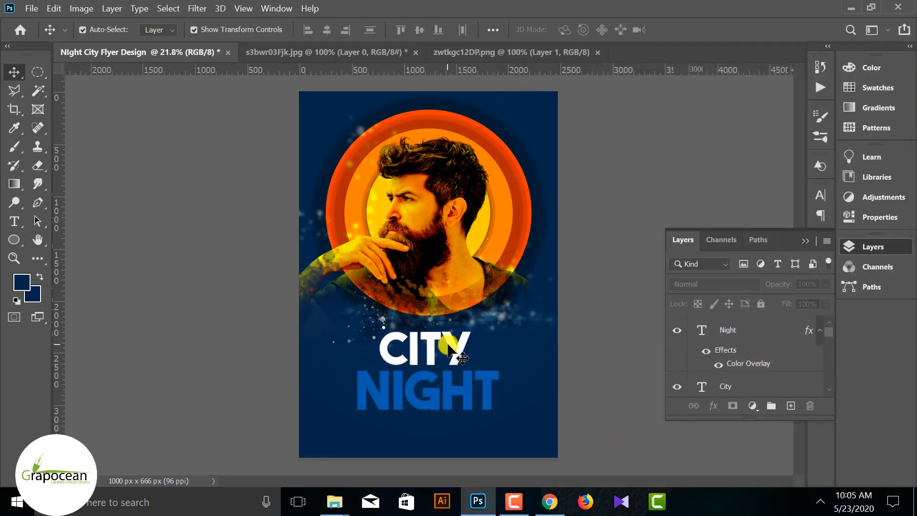
Step: Nudge CITY slightly to the right and give its layer the same blue Color Overlay
drag(457, 352, 461, 352)
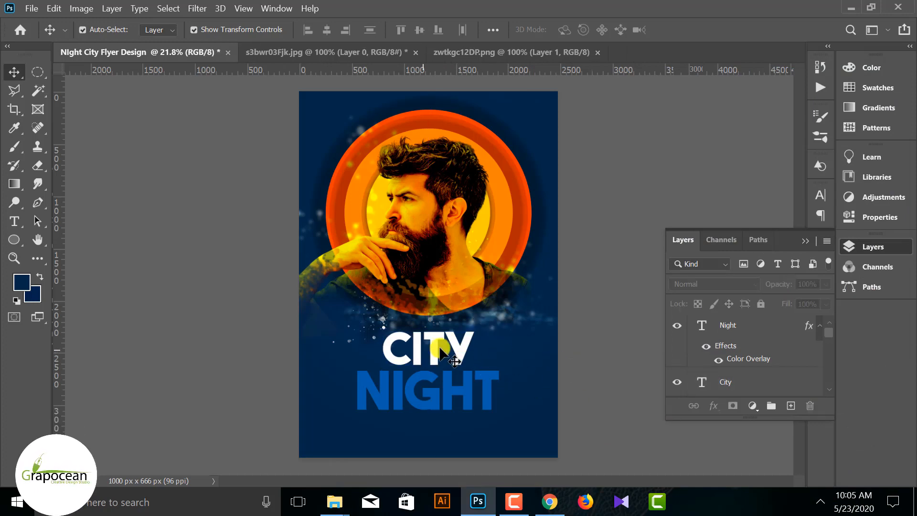
right_click(699, 376)
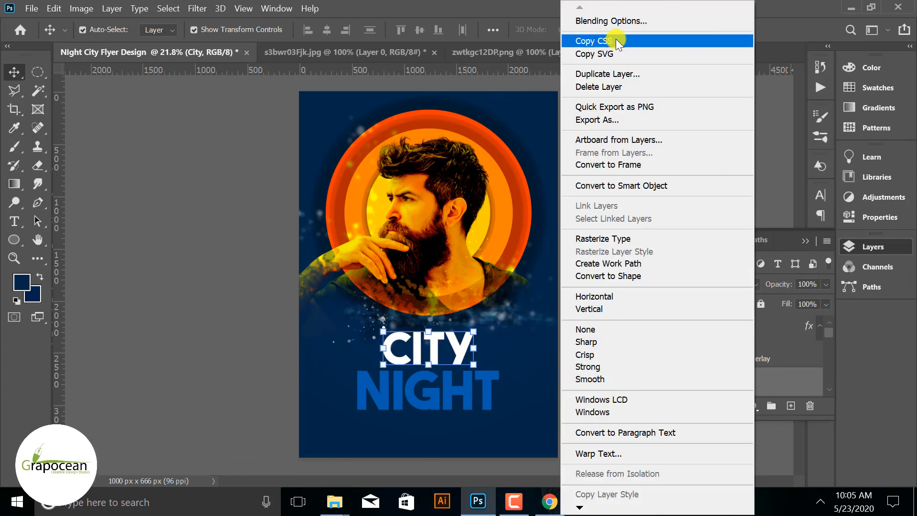
click(614, 21)
click(373, 333)
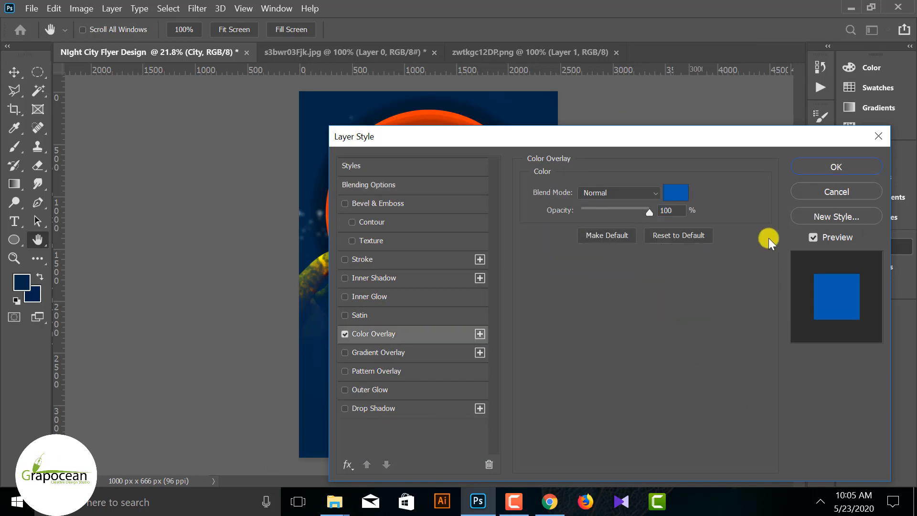
click(836, 166)
Step: Add a layer mask to NIGHT and fade out the bottom of its letters with a black-to-transparent linear gradient at 78% opacity
click(472, 395)
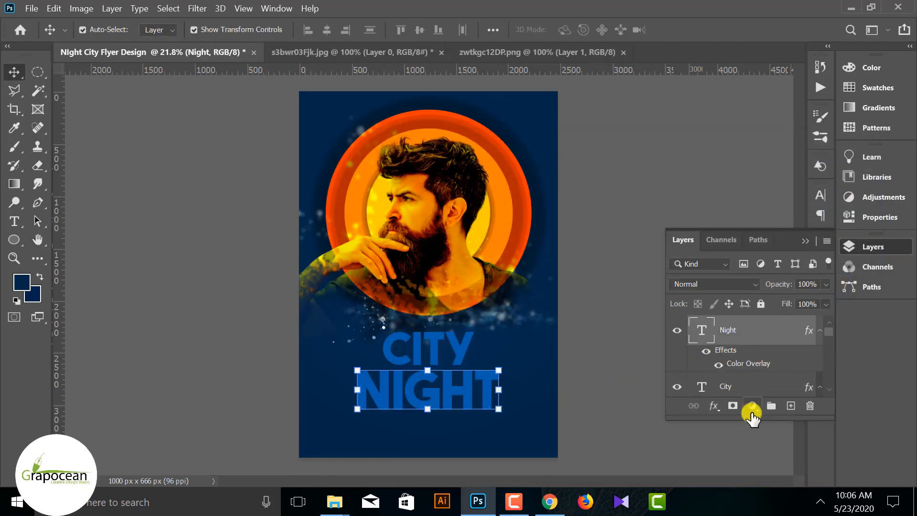
click(733, 406)
click(14, 182)
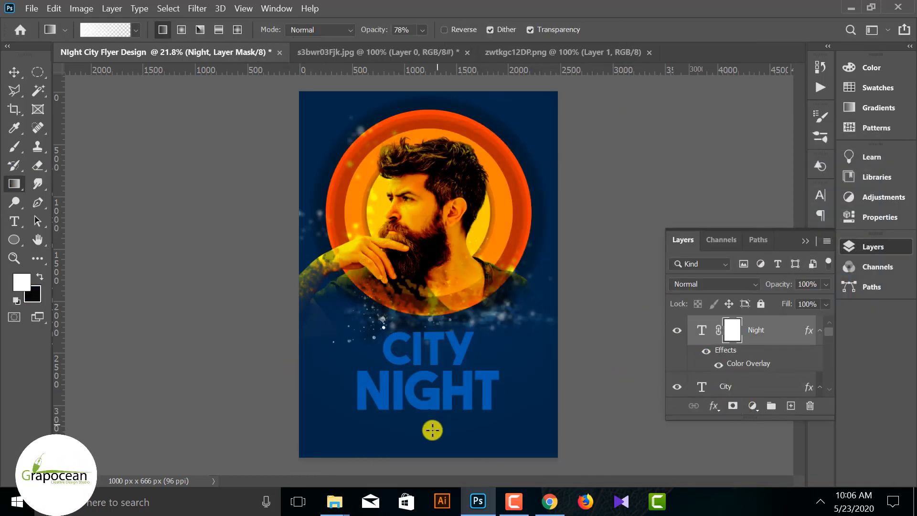
click(41, 277)
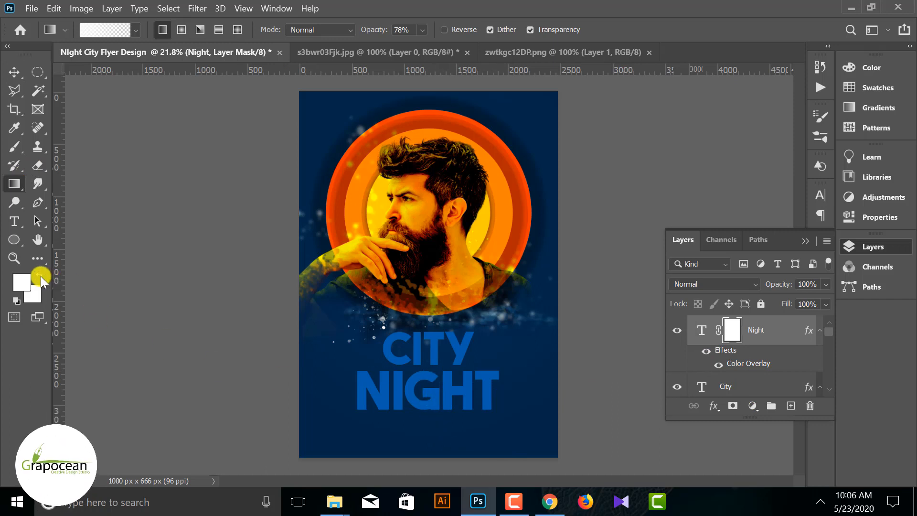
drag(436, 436, 437, 387)
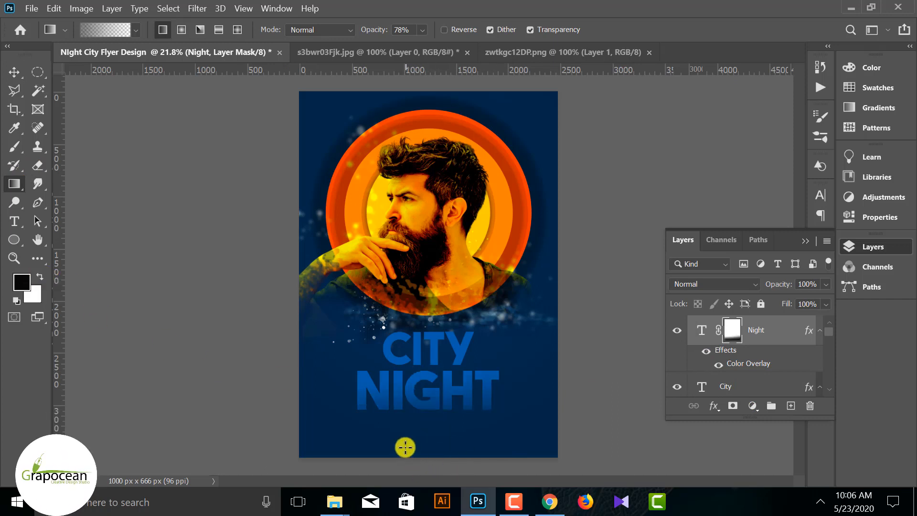
drag(405, 447, 392, 399)
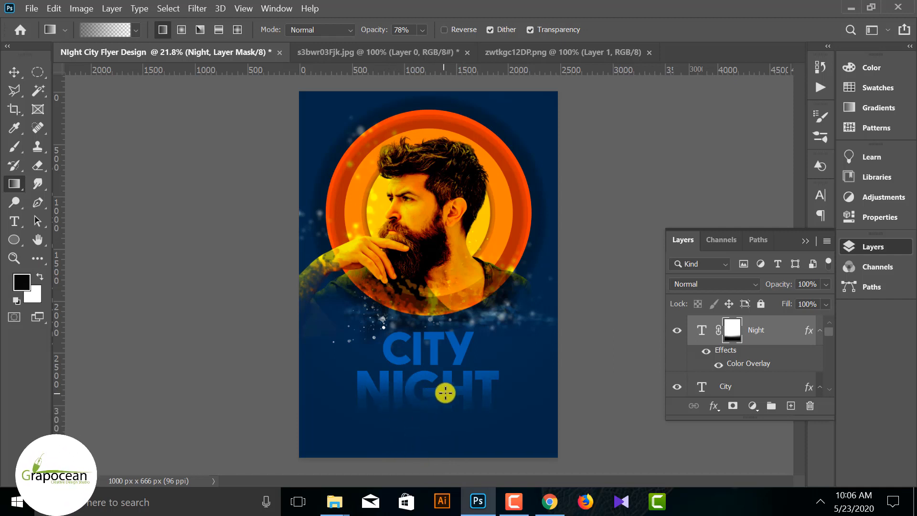
Step: Add a layer mask to CITY and fade out the bottom of its letters with the same black-to-transparent gradient
scroll(750, 344, down, 1)
click(727, 329)
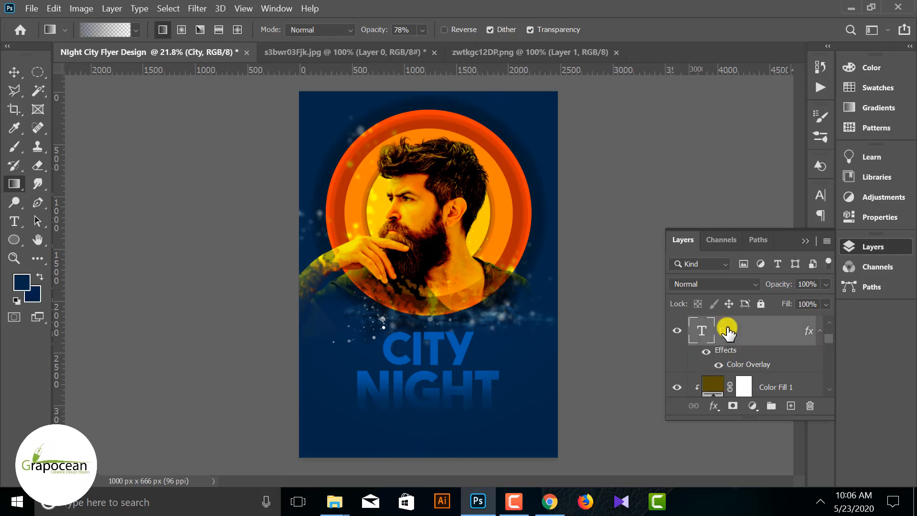
click(733, 406)
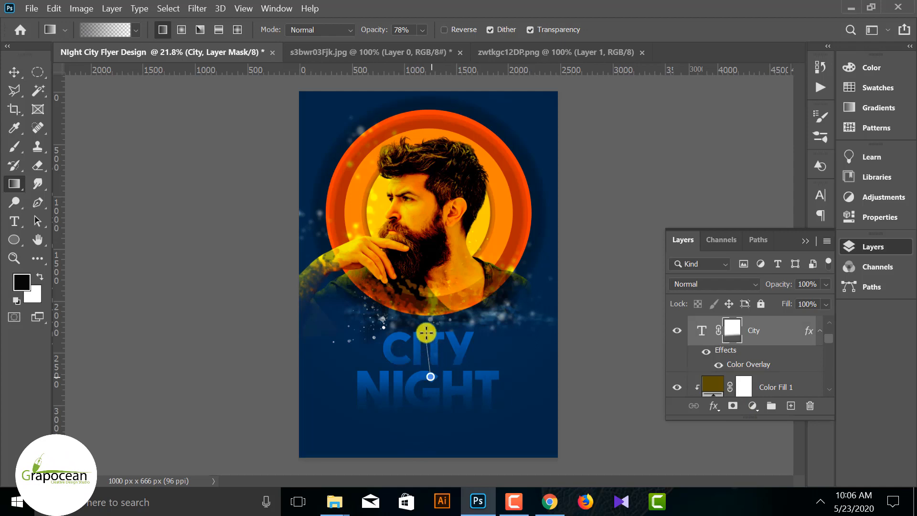
drag(426, 333, 427, 334)
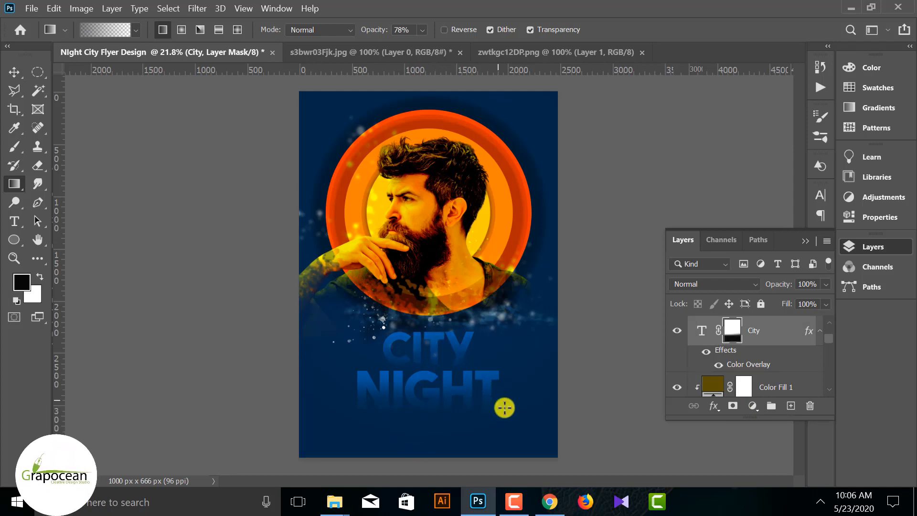
Step: Enlarge the masked NIGHT text to about 112%, keeping it centred below CITY
key(v)
scroll(454, 365, up, 2)
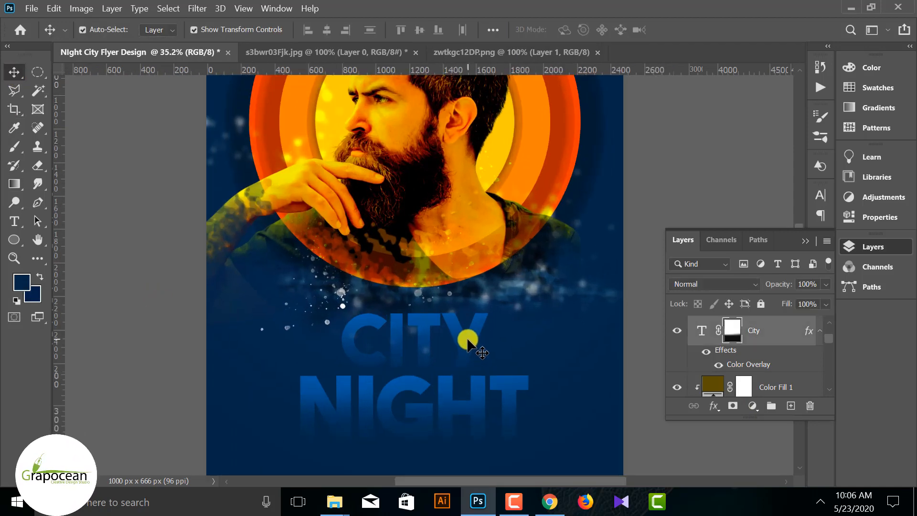
mouse_move(505, 377)
mouse_down()
mouse_move(528, 388)
mouse_move(511, 393)
mouse_move(500, 383)
mouse_move(513, 389)
mouse_up()
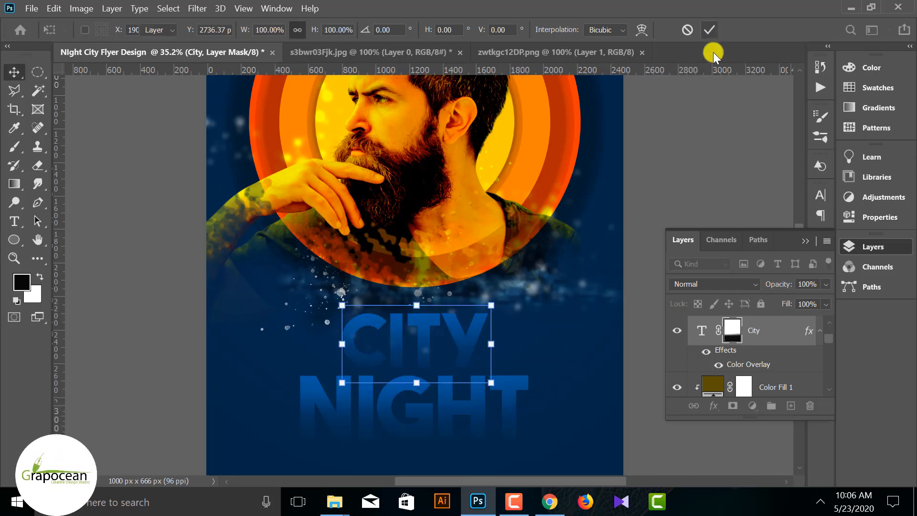
click(710, 29)
click(498, 409)
mouse_move(549, 436)
mouse_down()
mouse_move(551, 450)
mouse_move(545, 444)
mouse_up()
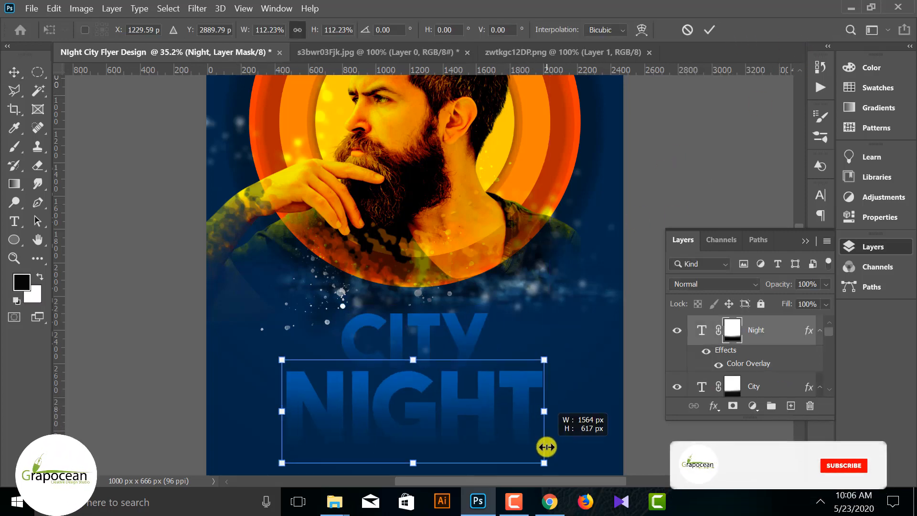
key(Return)
scroll(446, 348, down, 4)
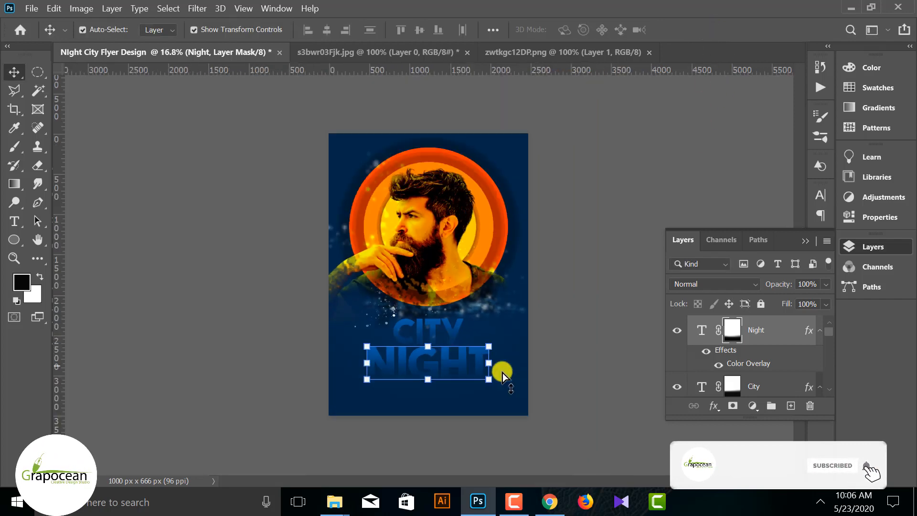
Step: Scale the CITY and NIGHT texts down together to about 87%, keeping them centred on the flyer
shift+click(453, 333)
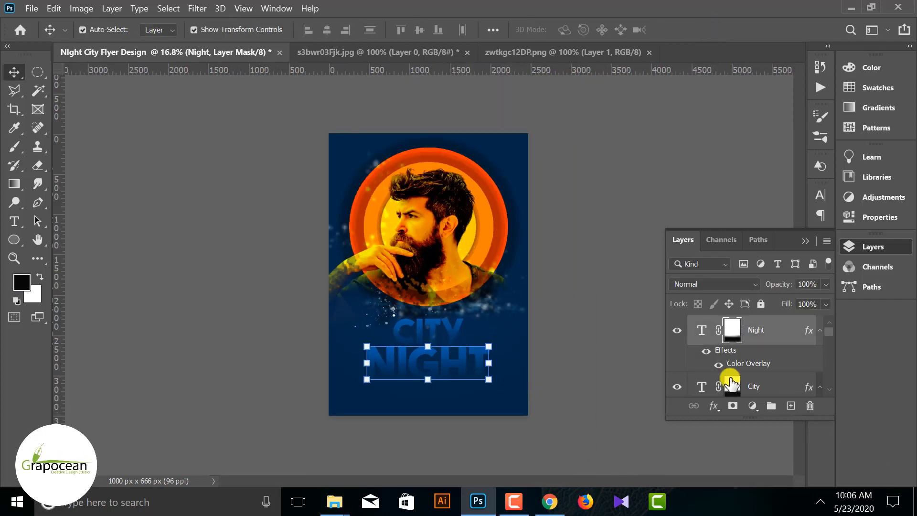
drag(491, 384, 482, 377)
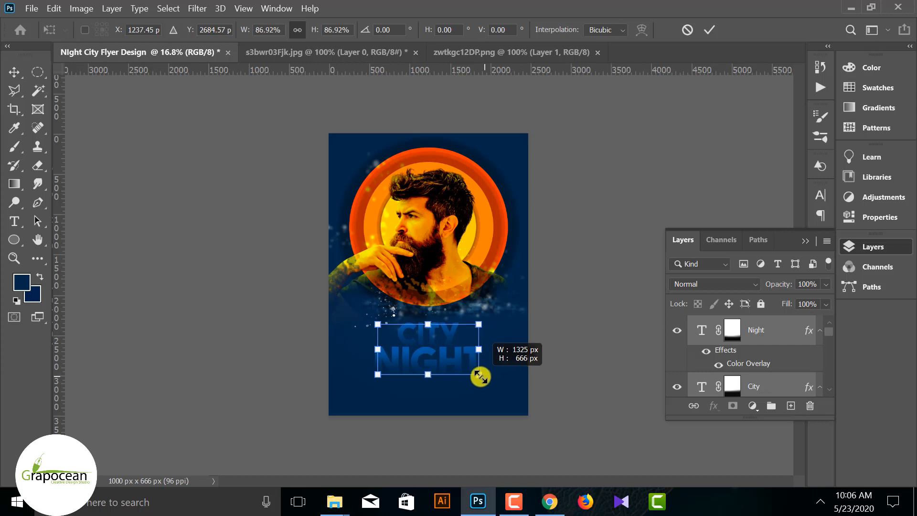
key(Return)
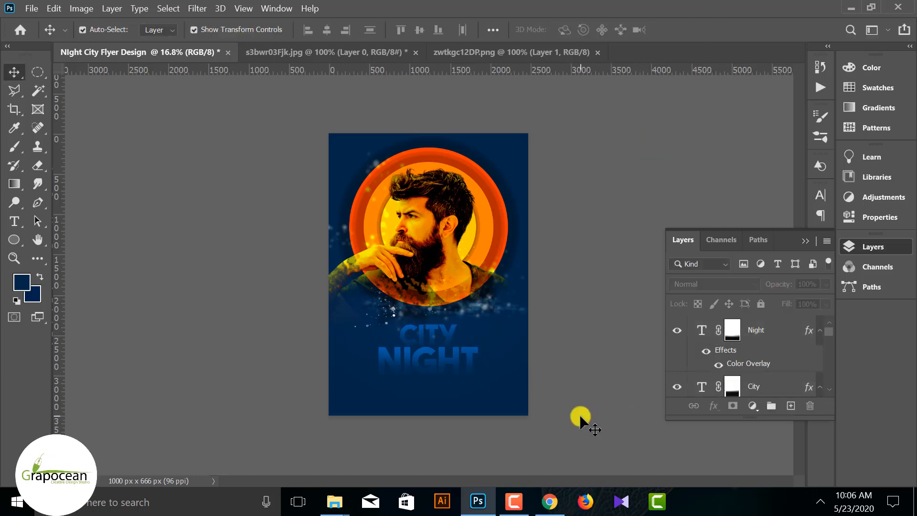
Step: Add a new blank layer directly below Layer 2
scroll(769, 378, down, 3)
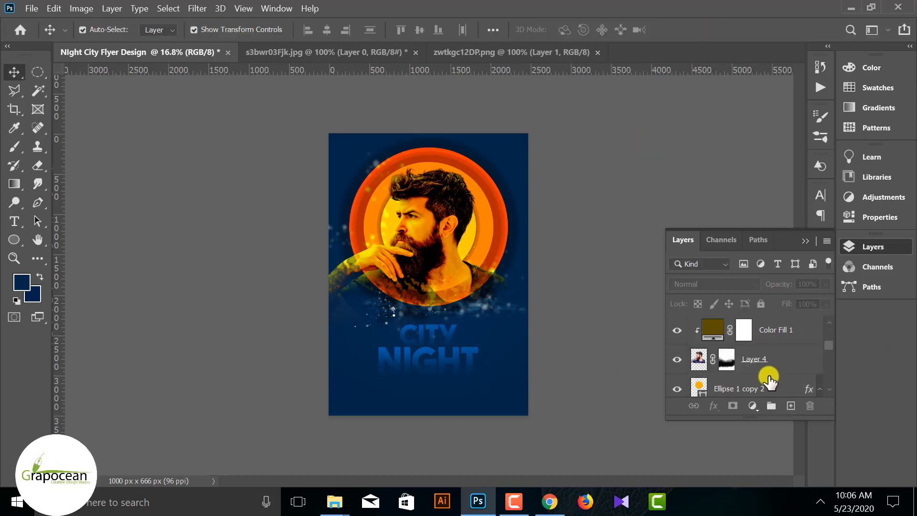
scroll(761, 378, down, 3)
scroll(707, 375, down, 3)
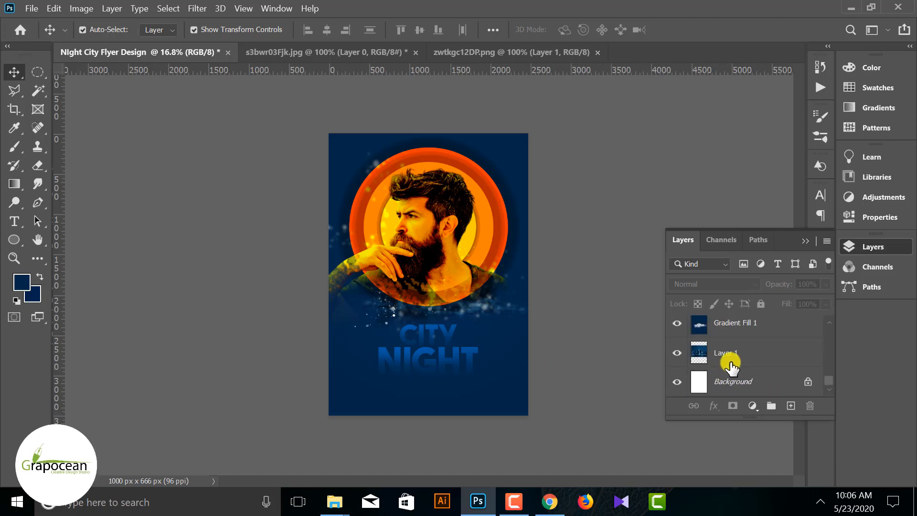
click(737, 378)
click(791, 405)
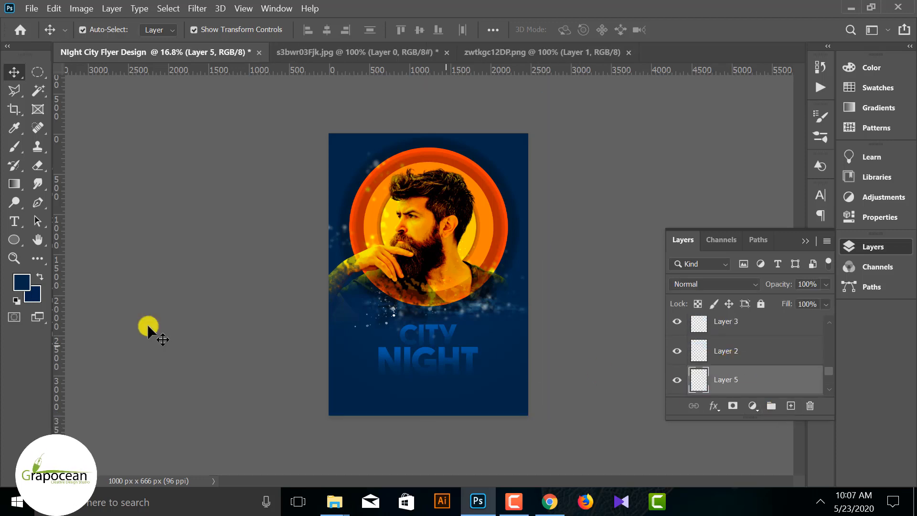
Step: Switch to the Brush tool with the soft round brush, keeping the dark blue foreground colour
right_click(13, 147)
click(98, 166)
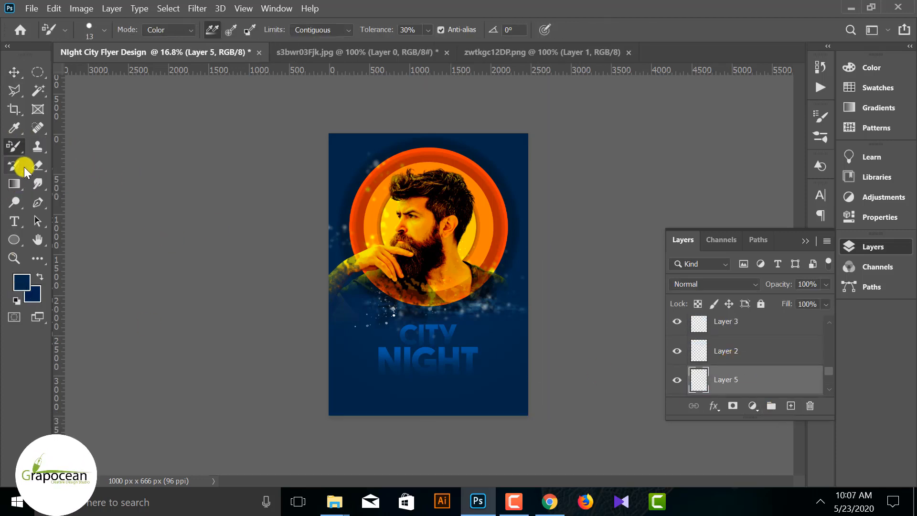
right_click(14, 142)
click(75, 147)
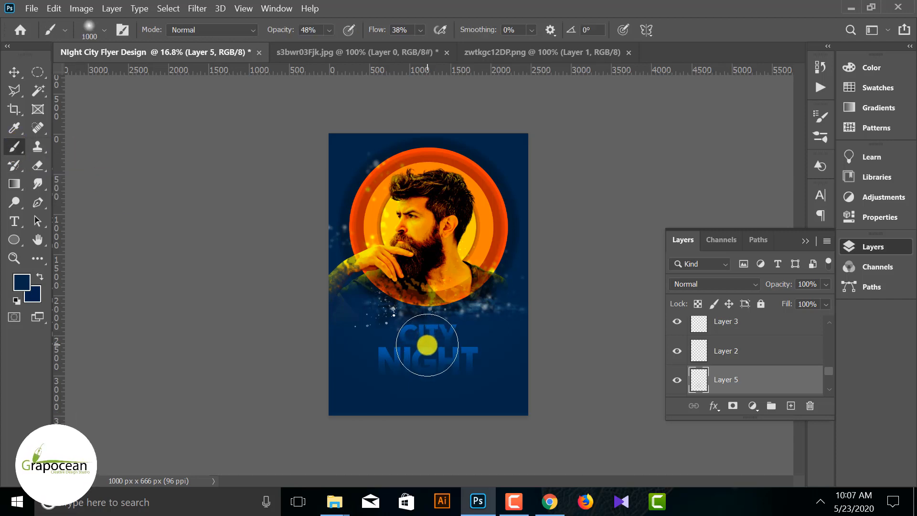
click(21, 282)
key(Return)
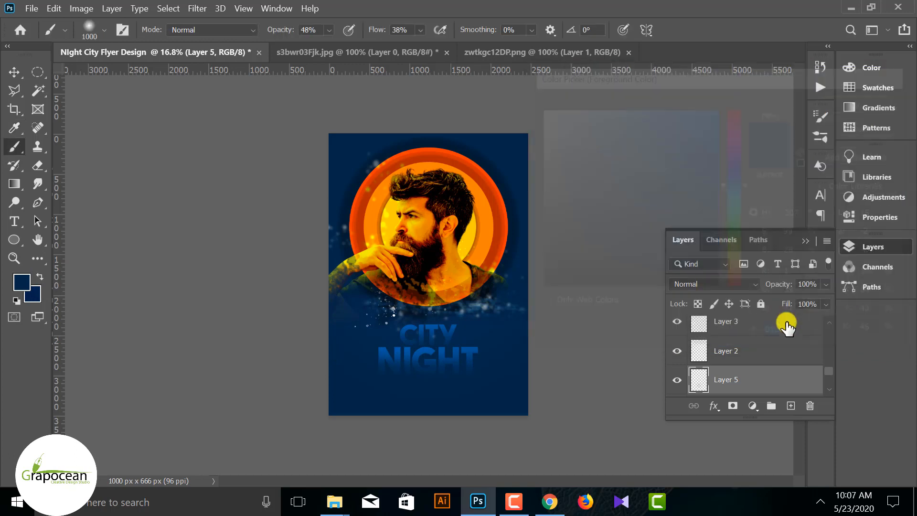
Step: Remove the newly added empty layer and add a blank layer between Gradient Fill 1 and Layer 1 instead
scroll(762, 368, up, 2)
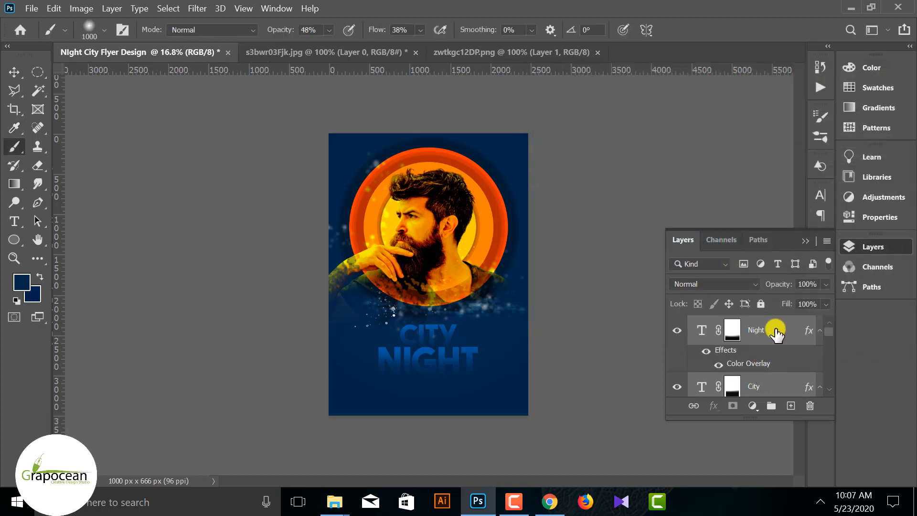
click(794, 406)
key(Delete)
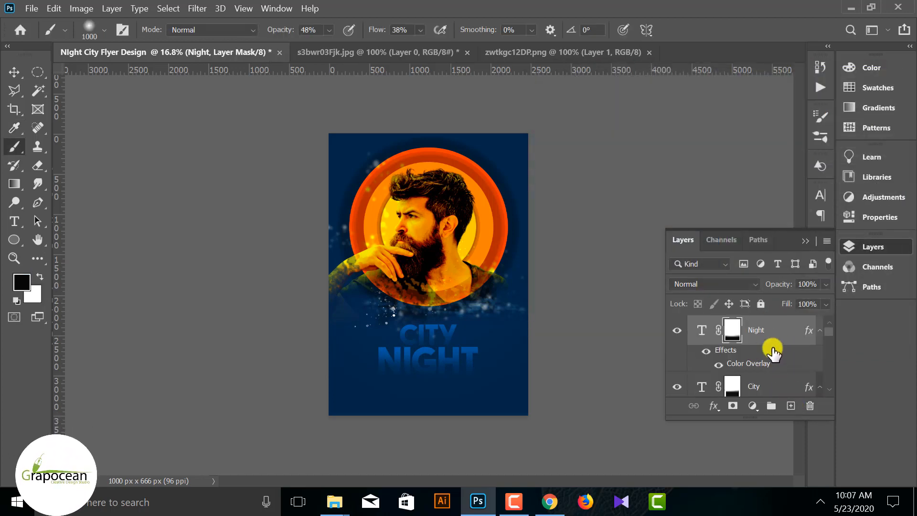
scroll(764, 367, down, 3)
click(736, 356)
click(791, 406)
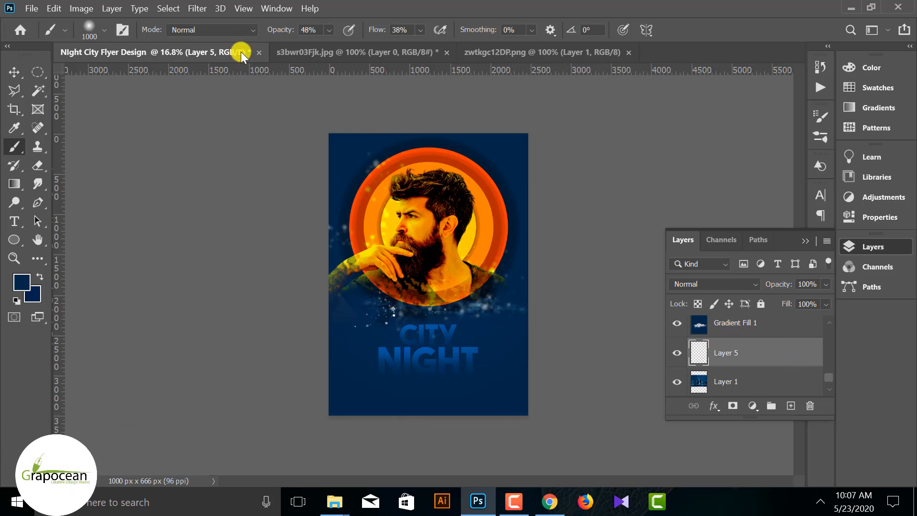
Step: Sample dark orange #b02a00 from the artwork as the foreground colour and set the brush opacity and flow to 100%
click(21, 282)
click(364, 217)
click(858, 98)
drag(371, 28, 533, 30)
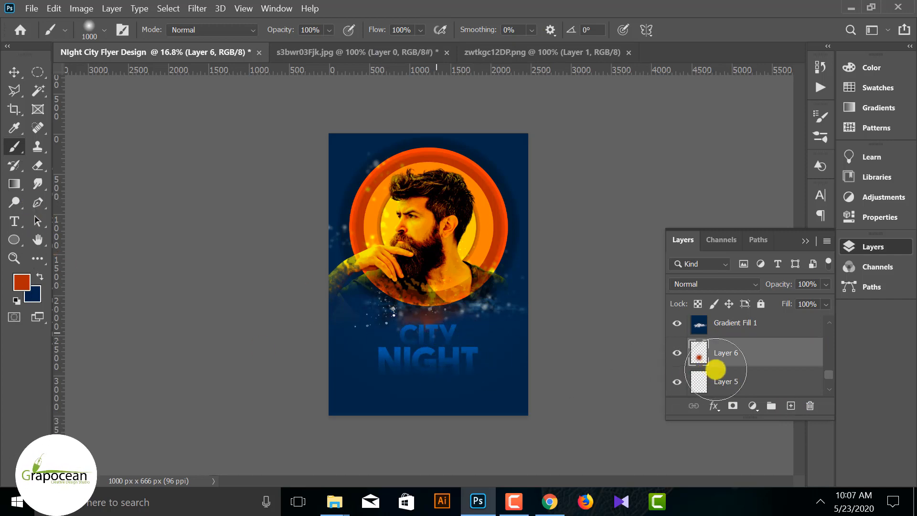
Step: Replace the painted Layer 6 with a new layer above Gradient Fill 1 and try an orange brush glow behind the title
key(Delete)
click(741, 334)
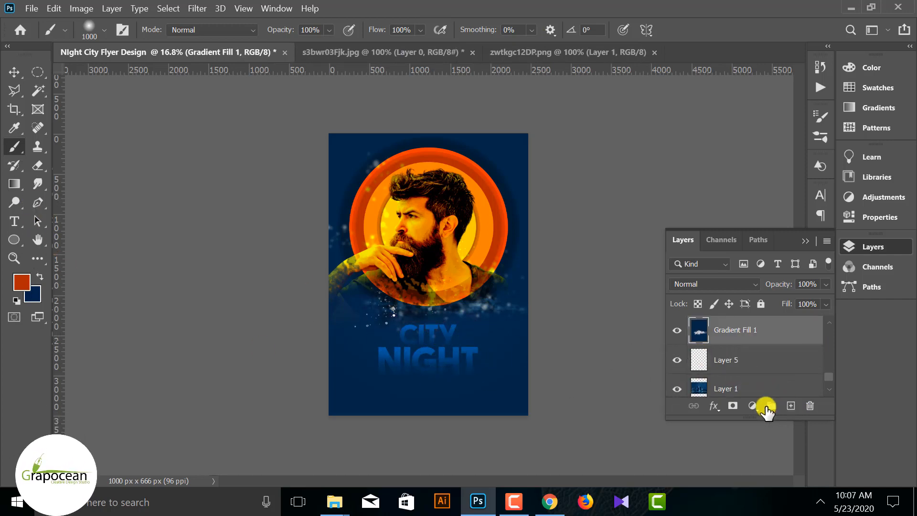
click(767, 406)
drag(410, 356, 463, 363)
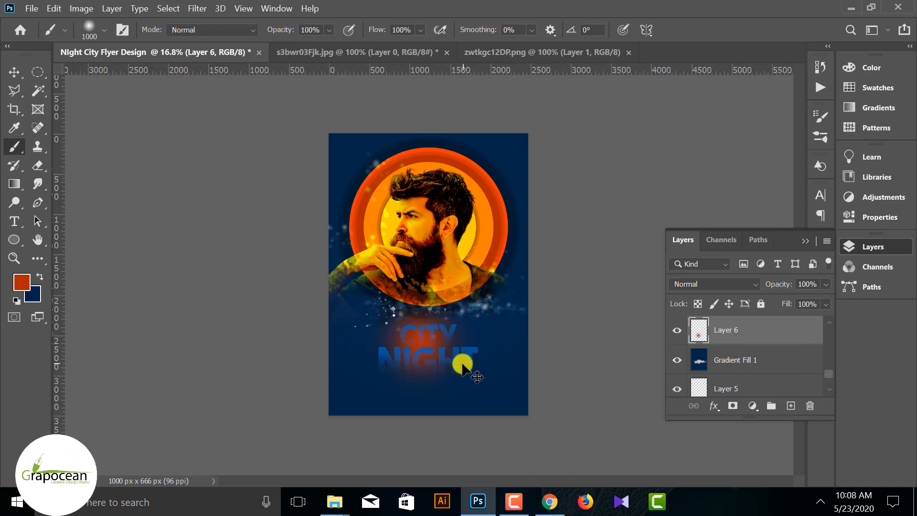
key(ctrl+z)
Step: Set the foreground colour to magenta #f600ff and paint one soft dab behind the first letters of NIGHT
click(21, 282)
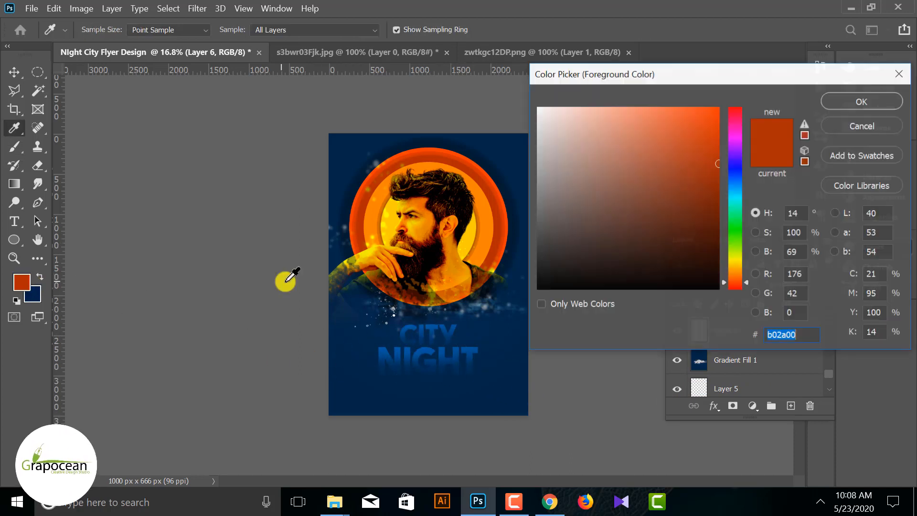
drag(741, 240, 740, 138)
click(716, 110)
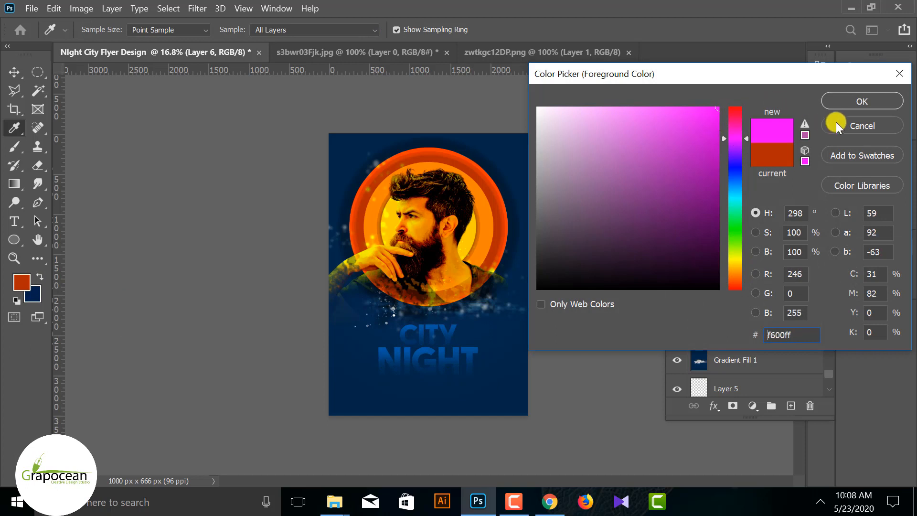
click(855, 101)
click(422, 340)
key(ctrl+z)
click(404, 359)
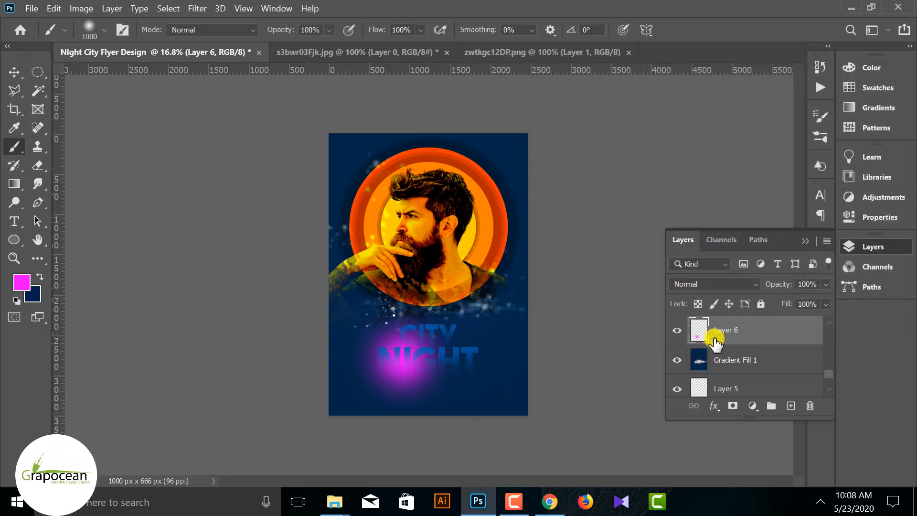
Step: Flatten the magenta dab to about 6.4% of its height and place it as a thin light streak between CITY and NIGHT
key(ctrl+t)
mouse_move(407, 293)
mouse_down()
mouse_move(408, 408)
mouse_move(457, 358)
mouse_move(455, 345)
mouse_up()
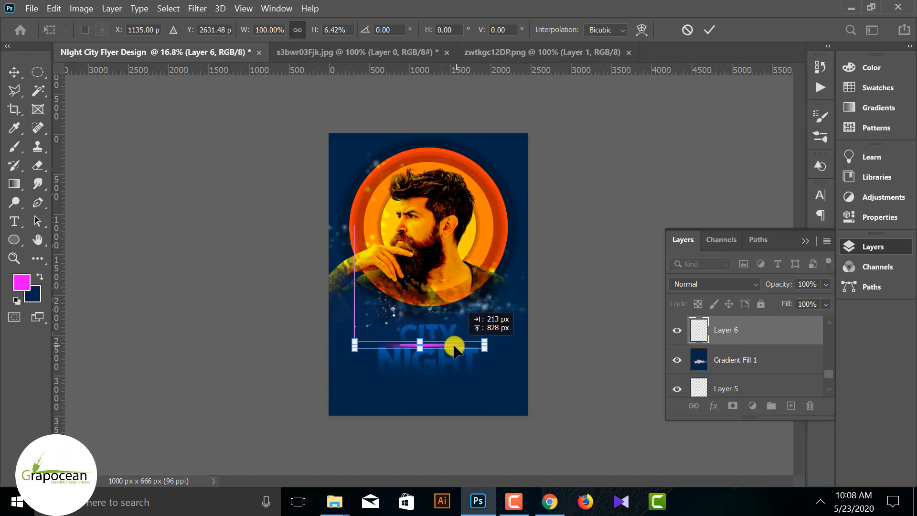
click(710, 29)
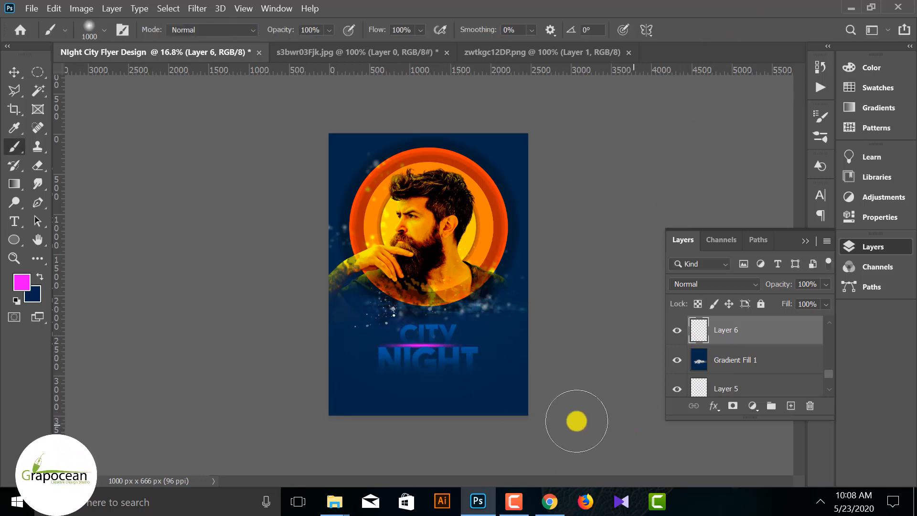
key(ctrl+plus)
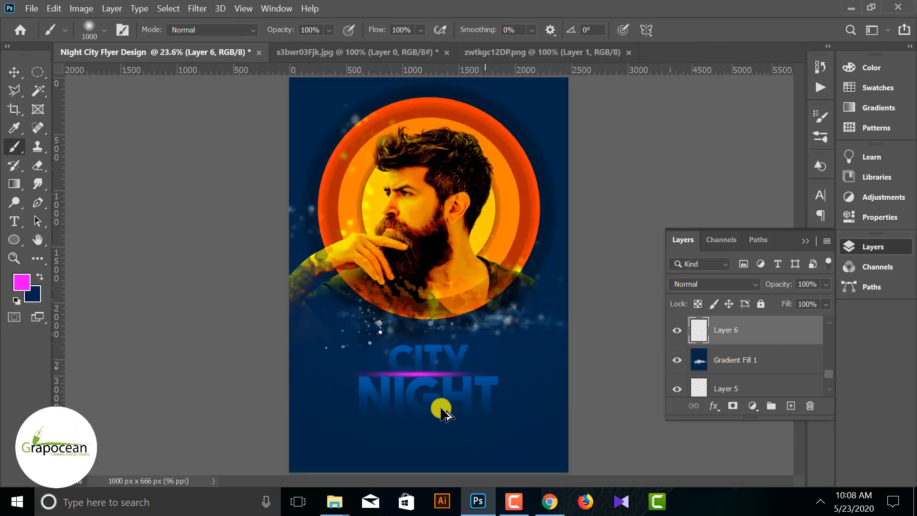
click(678, 331)
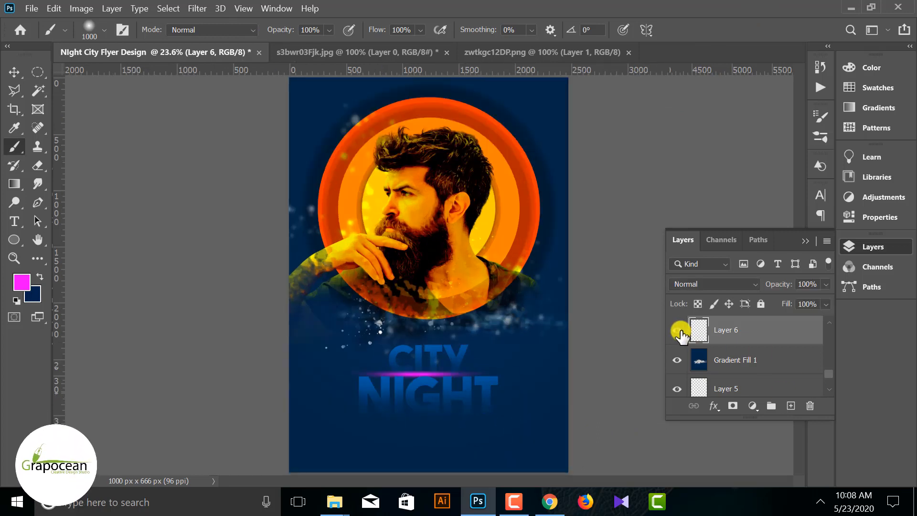
Step: Add a new layer above the streak layer and set the foreground colour to darker magenta #b500bc
click(792, 406)
click(418, 393)
key(ctrl+z)
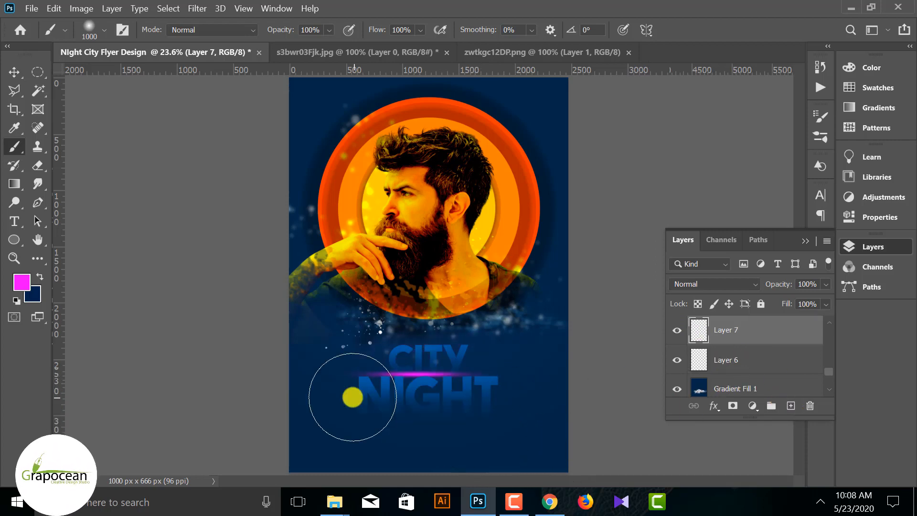
click(21, 282)
click(624, 199)
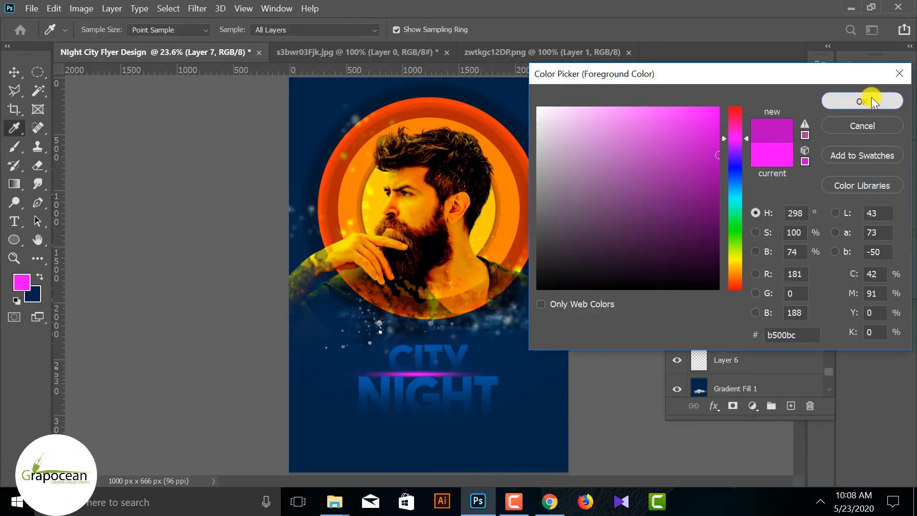
click(865, 99)
Step: Paint a single soft purple glow dab behind CITY on the new layer
click(426, 403)
scroll(428, 404, down, 3)
key(ctrl+z)
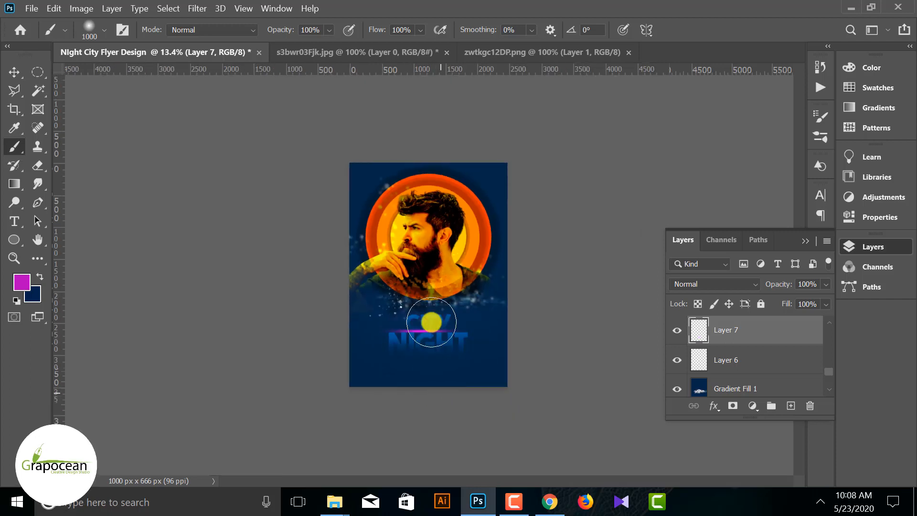
click(432, 322)
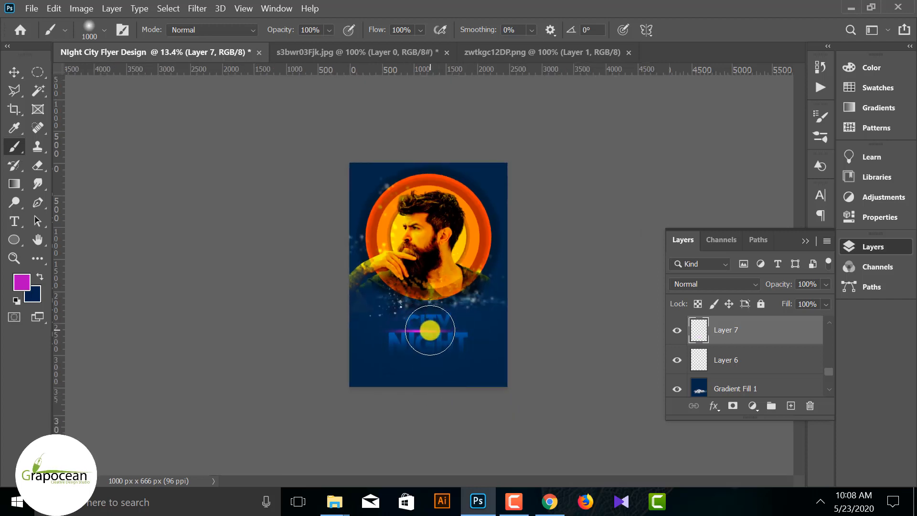
scroll(430, 331, up, 1)
click(430, 321)
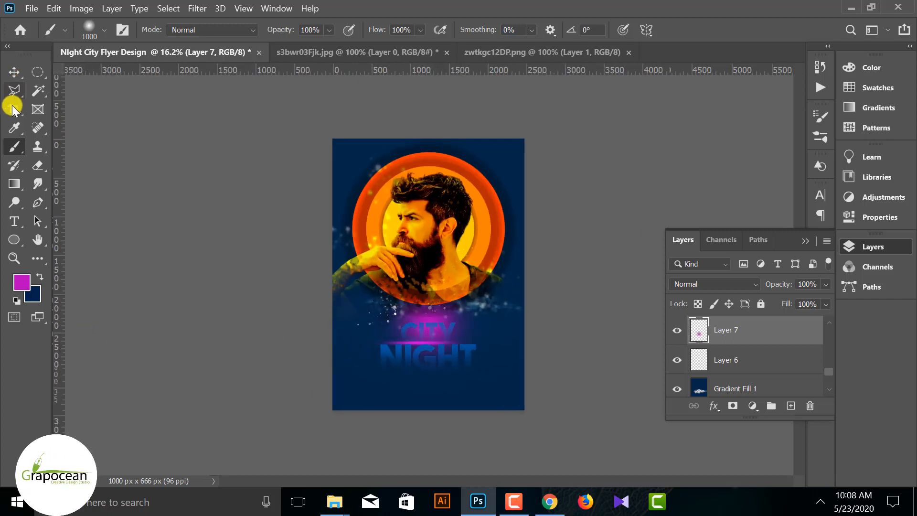
Step: Open the CITY layer's Color Overlay style and try white #ffffff as the overlay colour
key(v)
scroll(374, 368, up, 2)
click(454, 352)
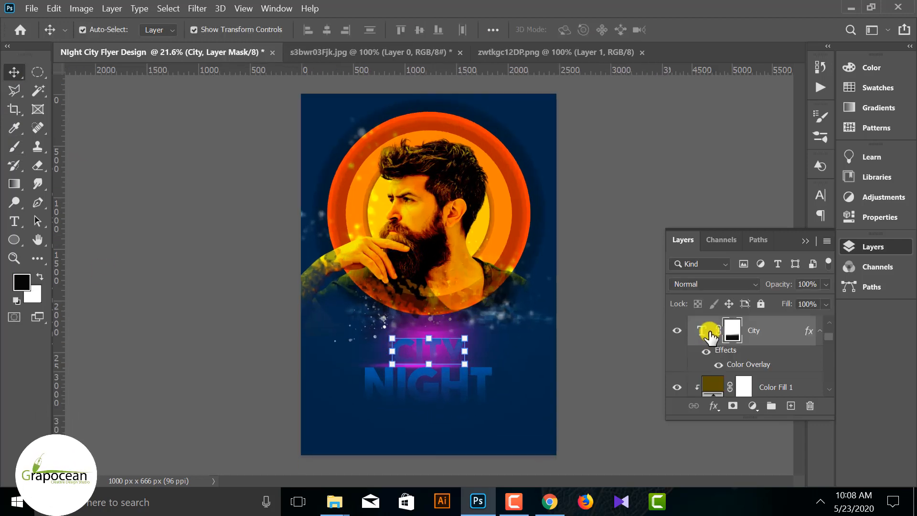
right_click(767, 336)
click(666, 19)
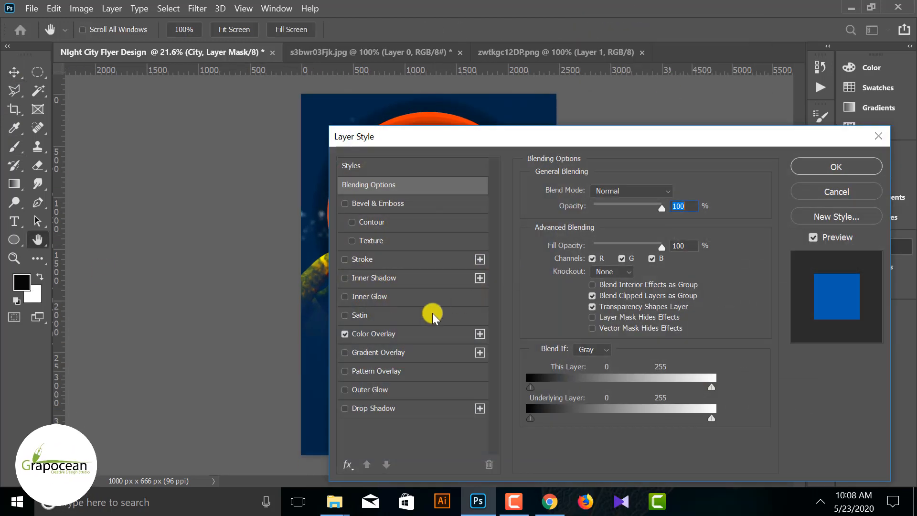
click(382, 334)
drag(617, 138, 565, 410)
click(623, 465)
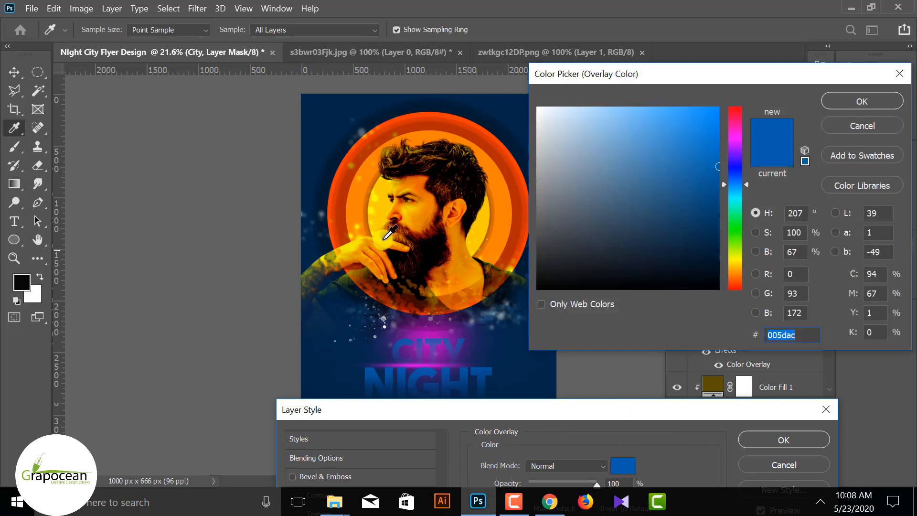
click(344, 222)
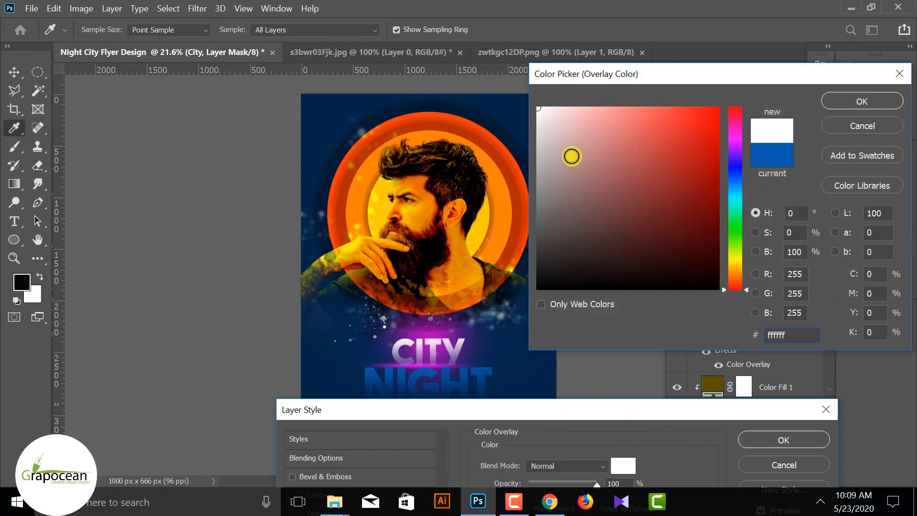
drag(674, 208, 467, 67)
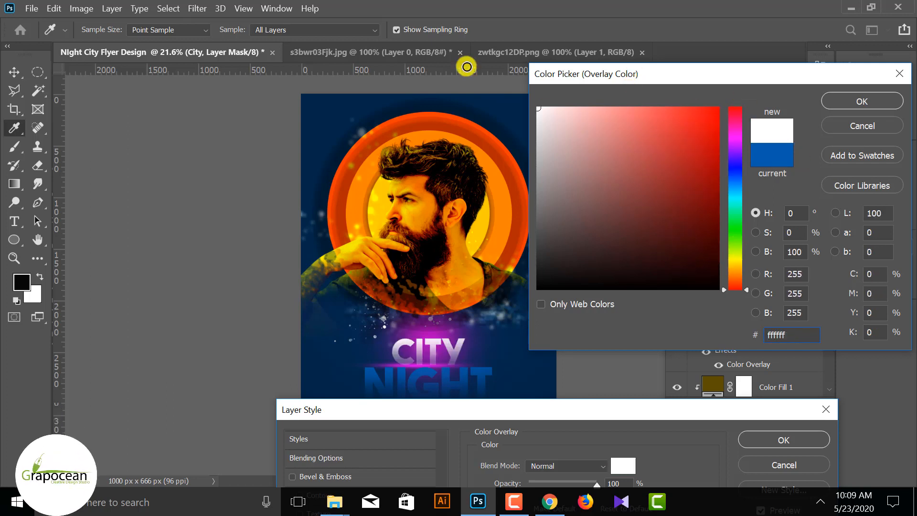
Step: Set the CITY text's overlay colour to black #000000 and apply the layer style
click(736, 172)
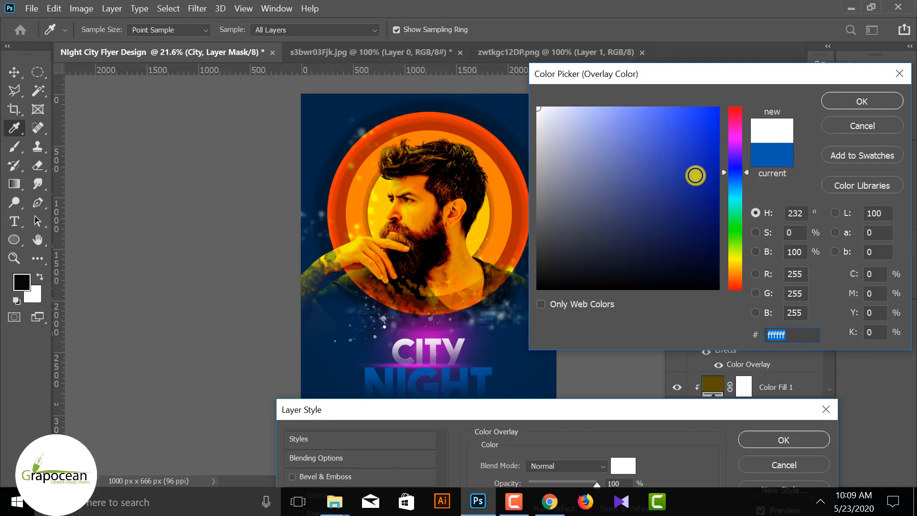
click(718, 136)
drag(701, 192, 787, 305)
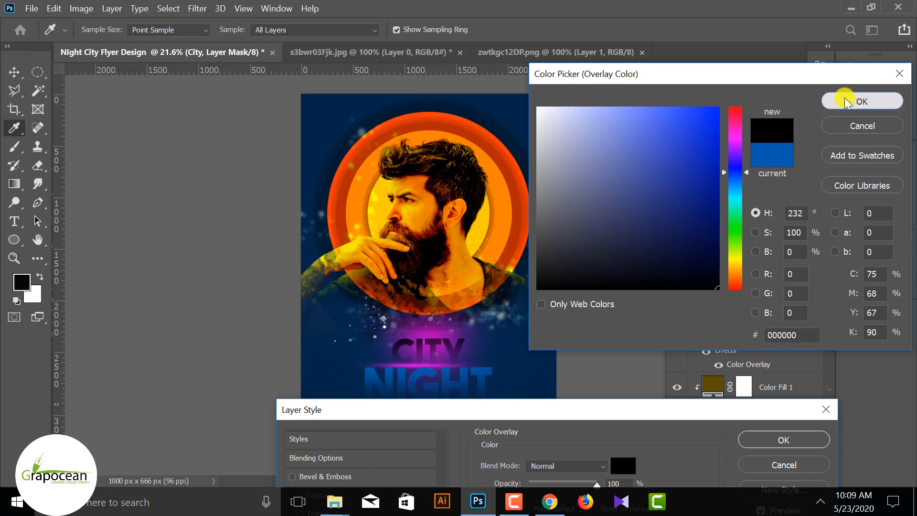
click(846, 102)
click(804, 437)
click(794, 254)
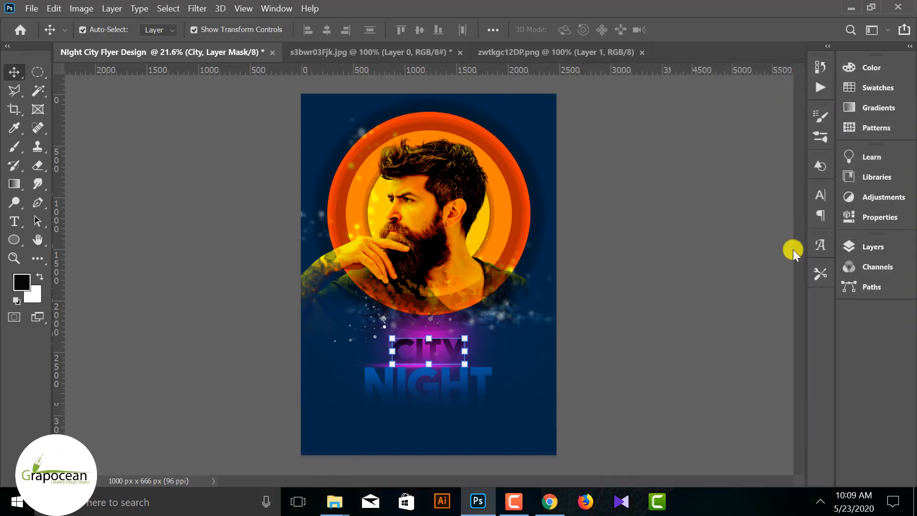
Step: Shift the NIGHT text slightly to the right beneath CITY
scroll(508, 420, up, 1)
click(483, 393)
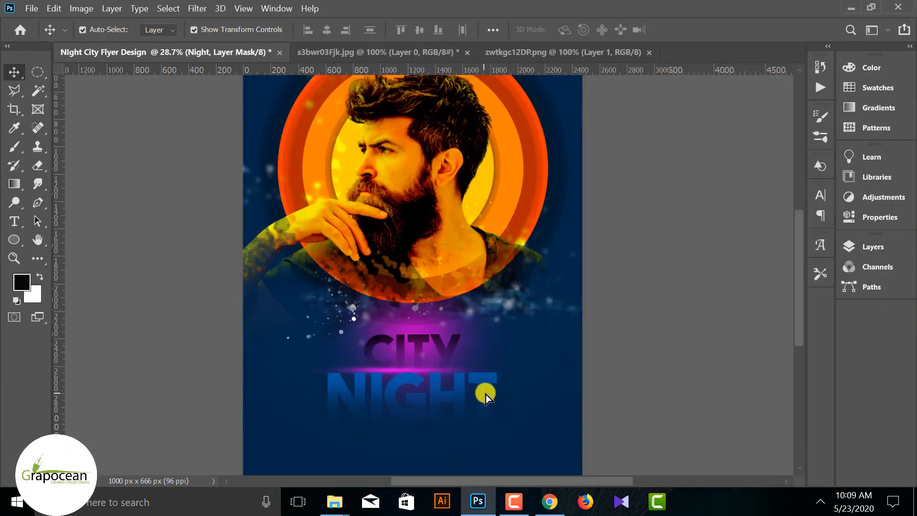
click(466, 359)
Step: Move the magenta streak layer up the layer stack so it sits directly above Color Fill 1, below the Night text layer
click(416, 369)
click(446, 364)
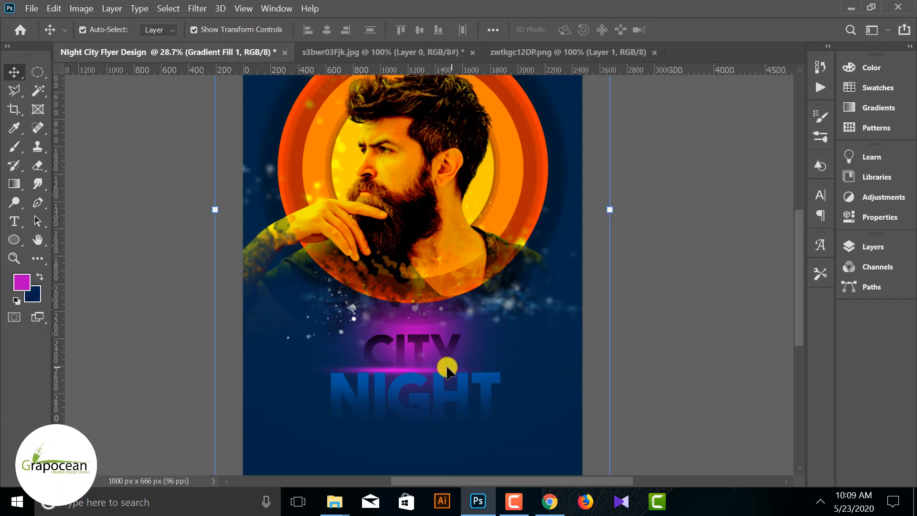
click(425, 376)
click(866, 247)
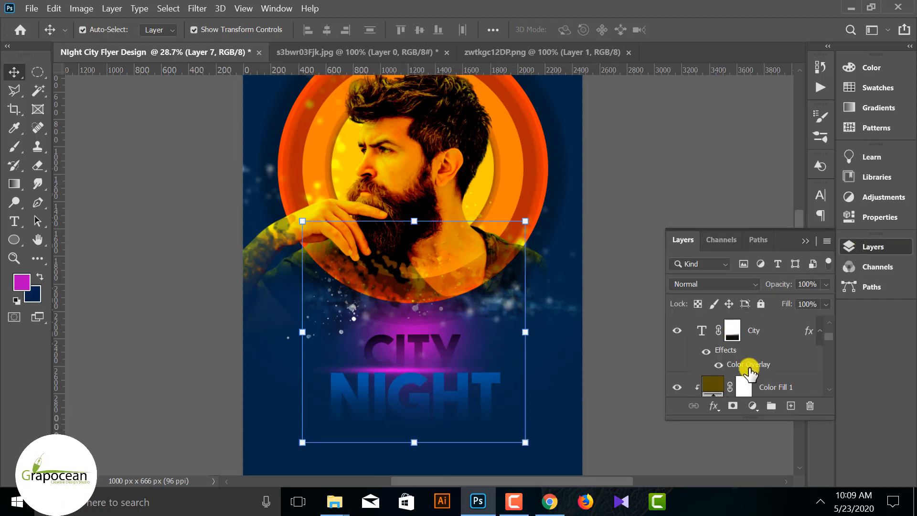
scroll(750, 373, down, 6)
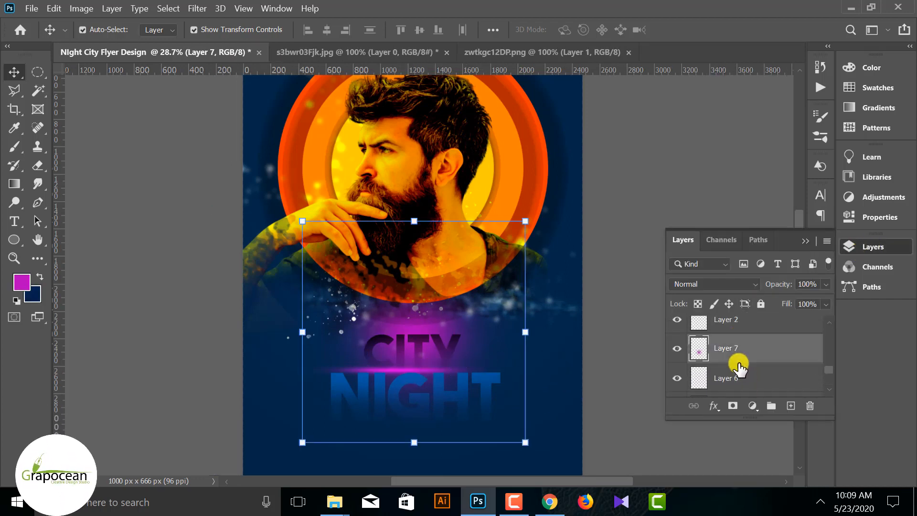
drag(703, 377, 741, 351)
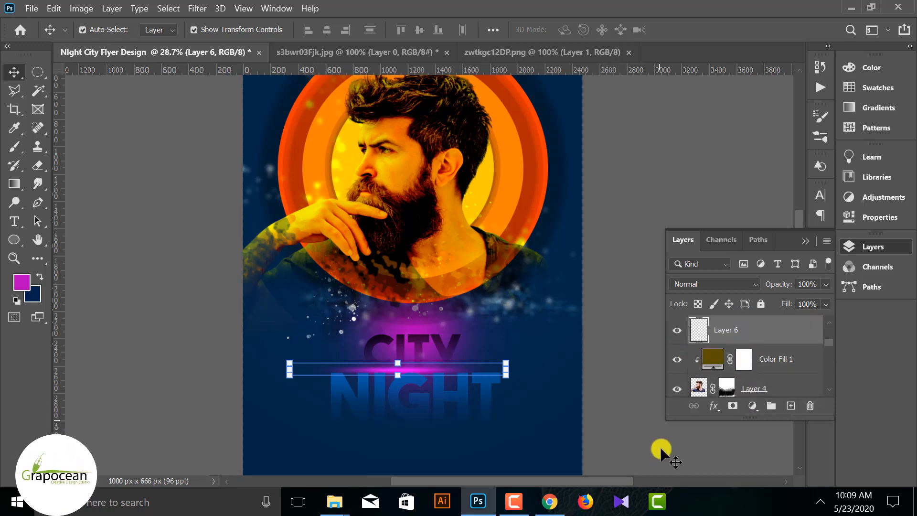
Step: Load the outline of the CITY text as a selection and make the purple glow layer, Layer 7, active
click(423, 341)
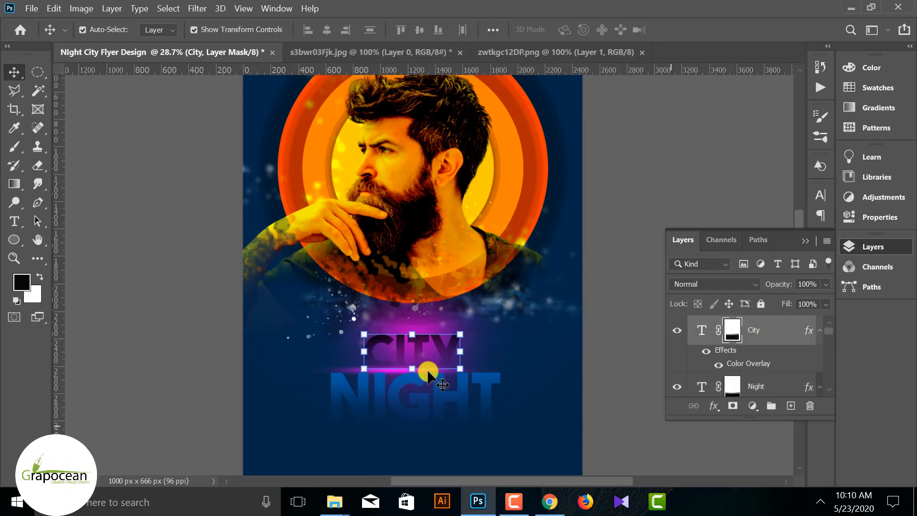
scroll(428, 373, up, 5)
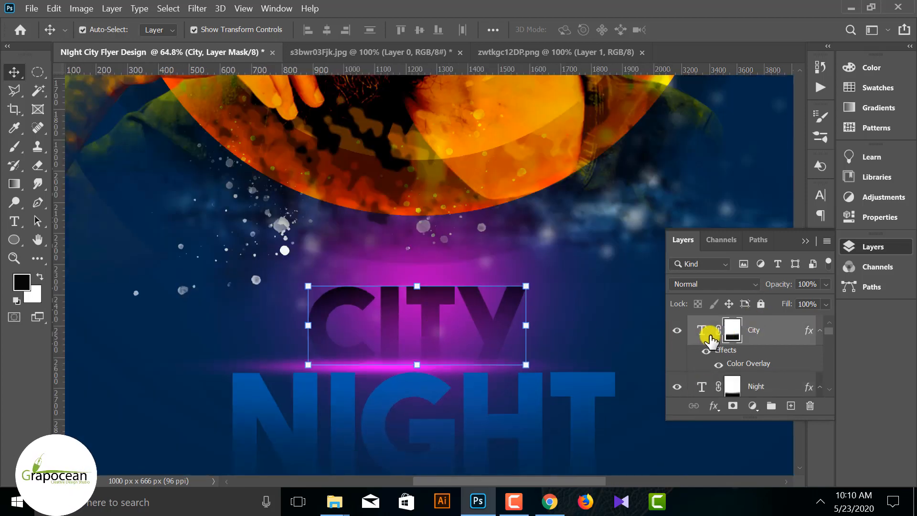
ctrl+click(701, 329)
scroll(753, 363, down, 5)
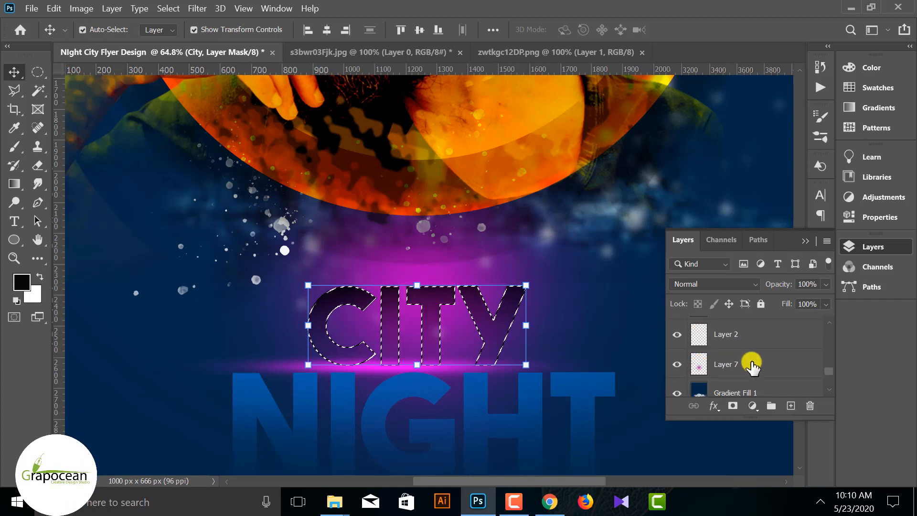
scroll(753, 365, up, 4)
scroll(753, 366, down, 8)
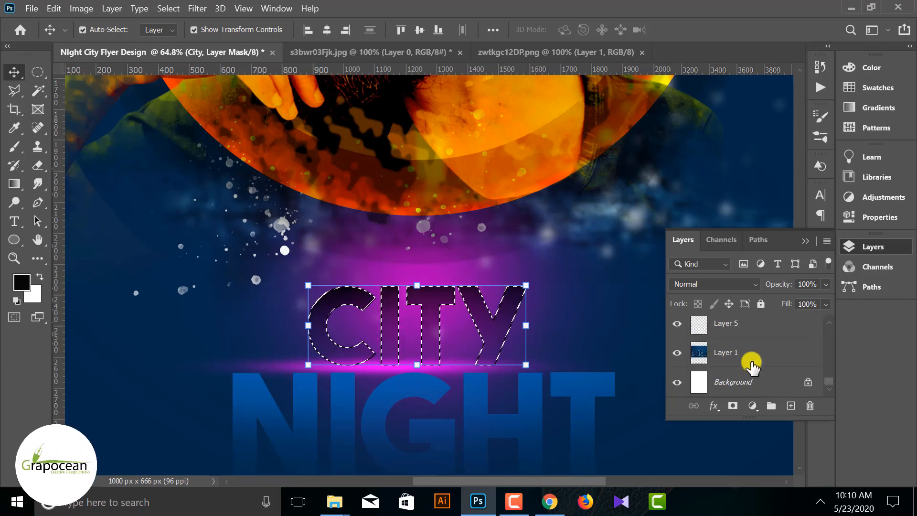
scroll(753, 367, up, 3)
click(746, 325)
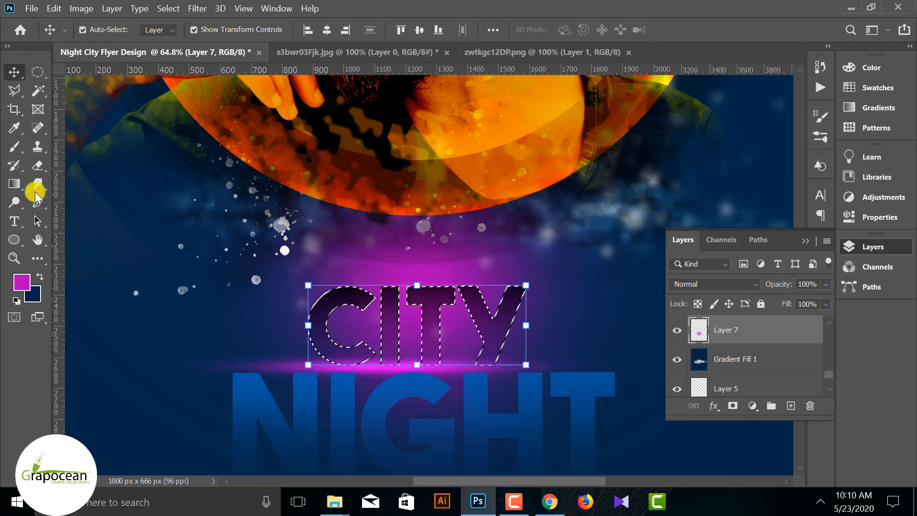
Step: Brush magenta inside the CITY letter selection on the glow layer, and deselect
click(16, 148)
mouse_move(334, 317)
mouse_down()
mouse_move(526, 306)
mouse_move(439, 295)
mouse_move(347, 200)
mouse_move(385, 299)
mouse_move(430, 245)
mouse_up()
key(ctrl+d)
click(38, 72)
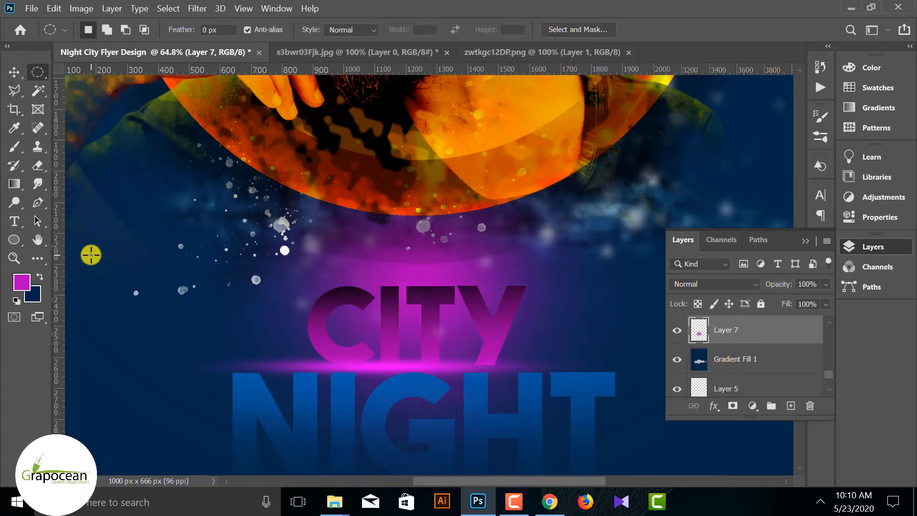
Step: Add a white text line with the first DJ's stage name below the NIGHT title
key(ctrl+0)
key(ctrl+minus)
key(ctrl+minus)
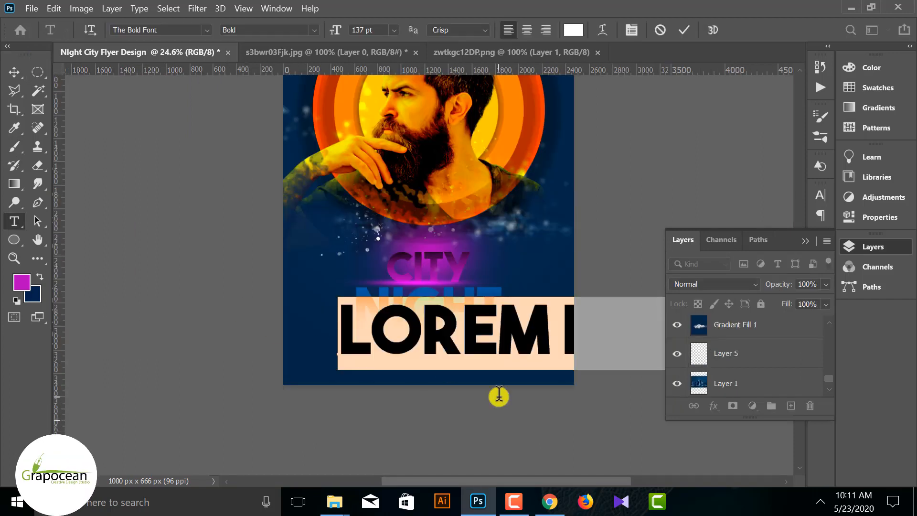
key(BackSpace)
text(D)
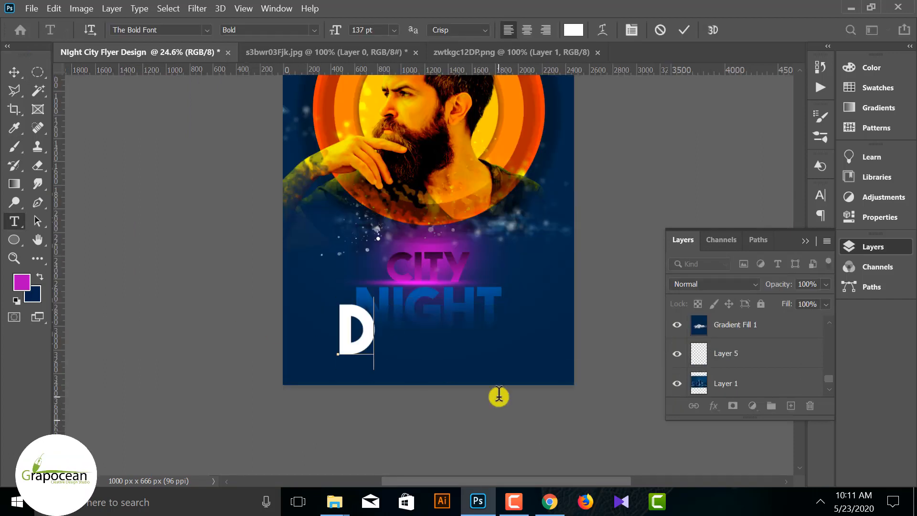
text(J ANDI)
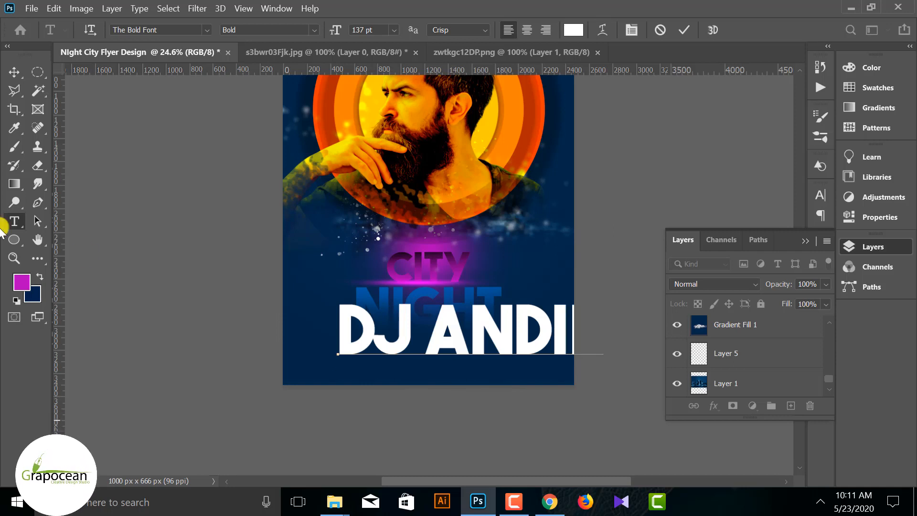
Step: Set the DJ line to 22 pt Myriad Pro Bold and append a vertical bar and the second DJ's stage name
key(ctrl+a)
drag(333, 30, 258, 47)
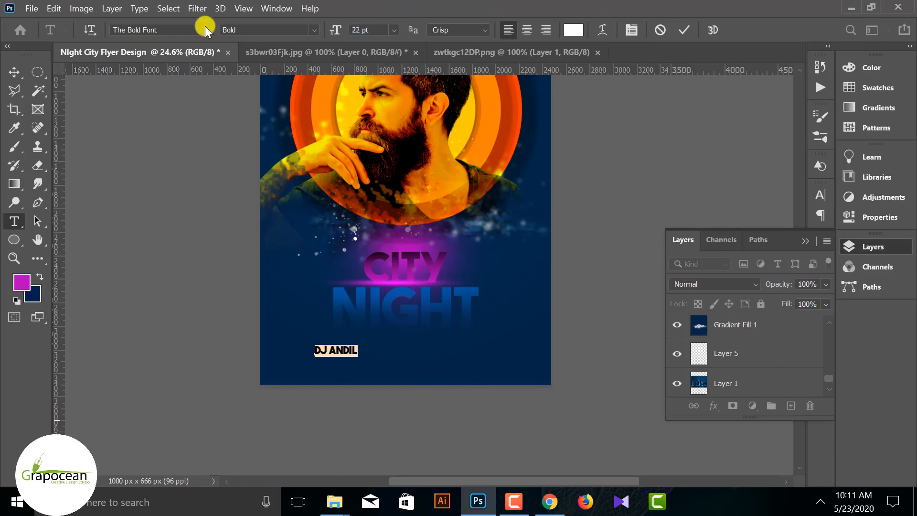
click(205, 28)
click(228, 100)
scroll(368, 371, up, 1)
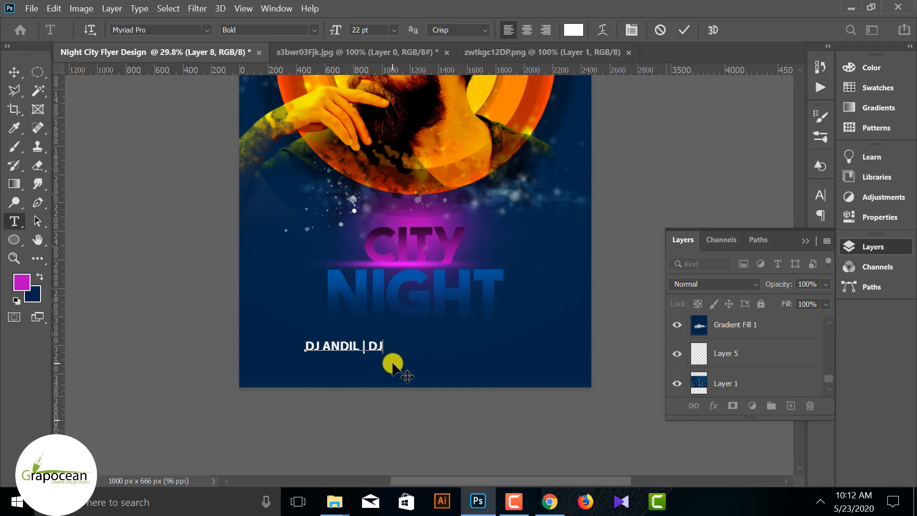
text(SWINGS)
Step: Recolour the whole DJ line blue and place it centred below NIGHT
drag(434, 346, 198, 351)
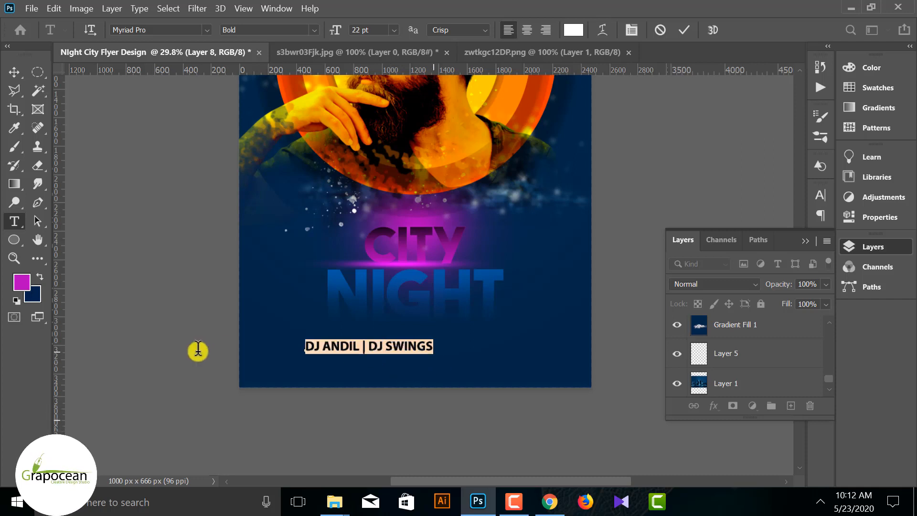
click(574, 30)
click(280, 254)
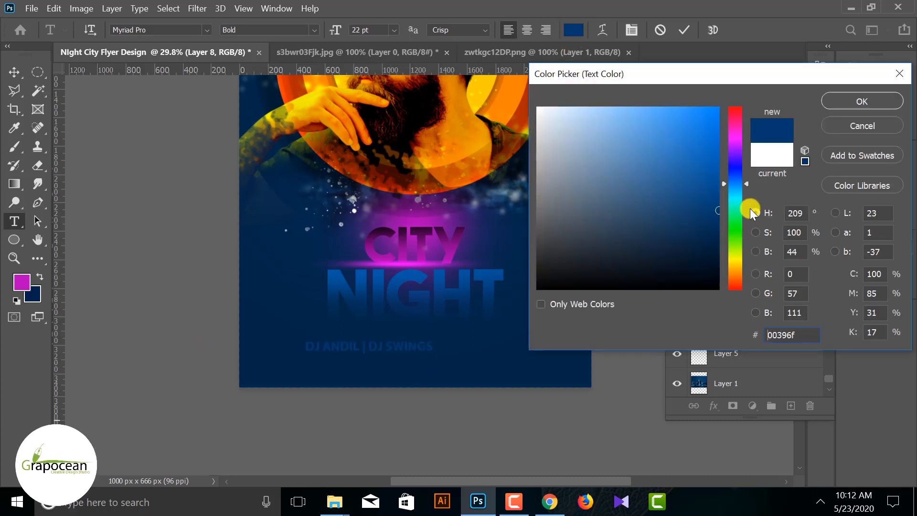
click(862, 101)
click(14, 72)
drag(386, 347, 434, 343)
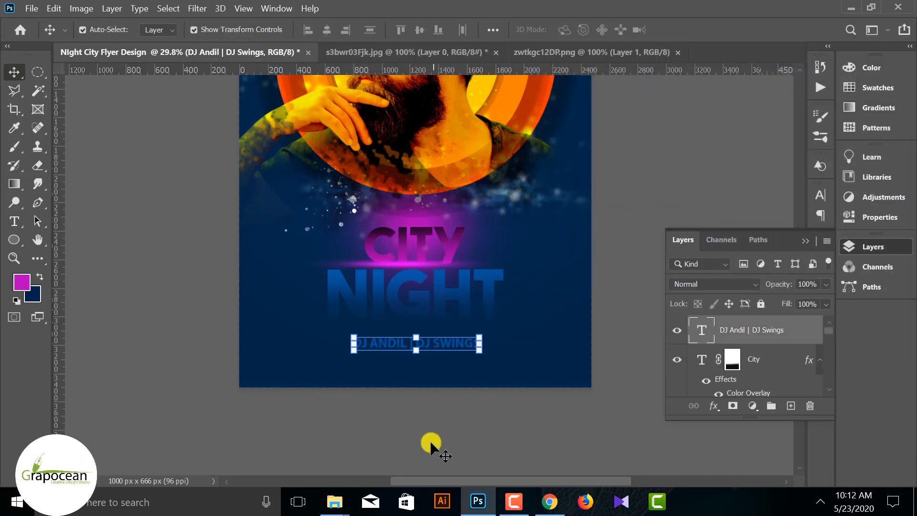
Step: Scale the CITY and NIGHT texts with their streak and glow layers to about 84.67% and move them about 25 px right and 44 px up
click(436, 289)
shift+click(449, 249)
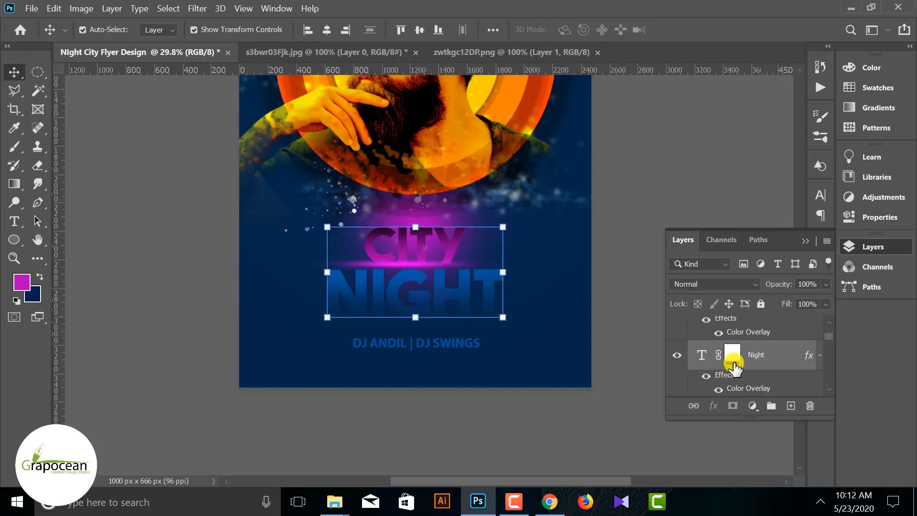
scroll(740, 358, down, 5)
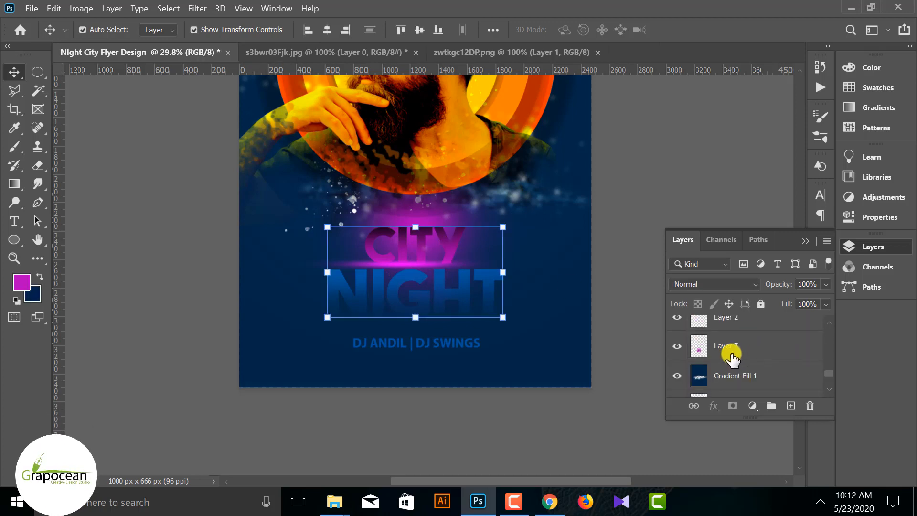
ctrl+click(733, 355)
scroll(735, 356, up, 3)
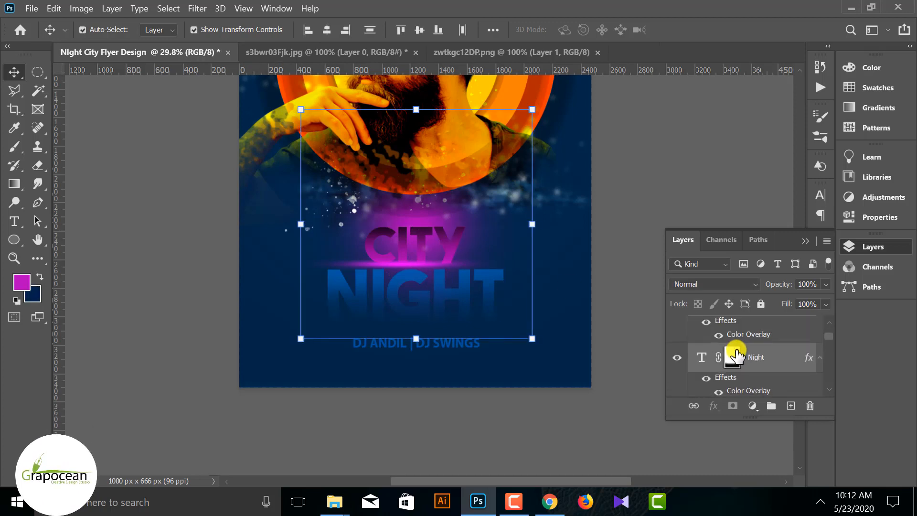
scroll(736, 356, down, 1)
ctrl+click(720, 383)
drag(534, 340, 515, 326)
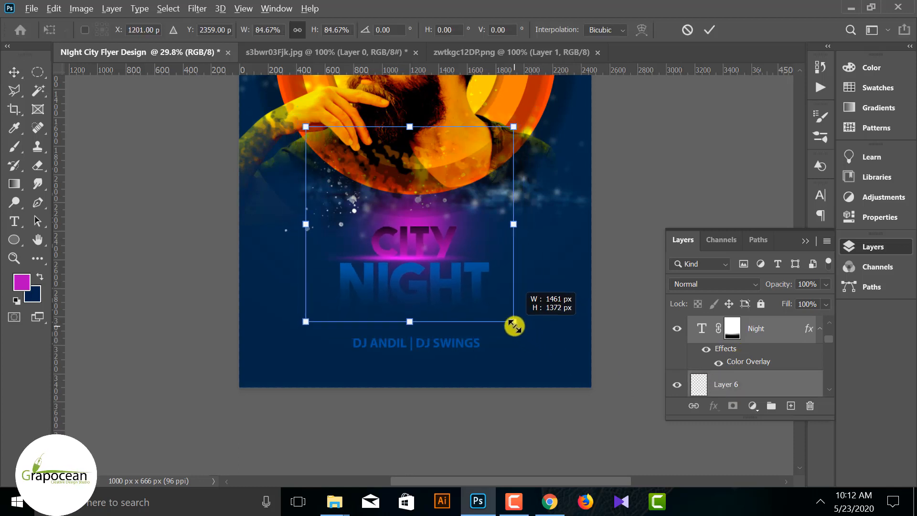
mouse_move(432, 293)
mouse_down()
mouse_move(423, 266)
mouse_move(436, 286)
mouse_up()
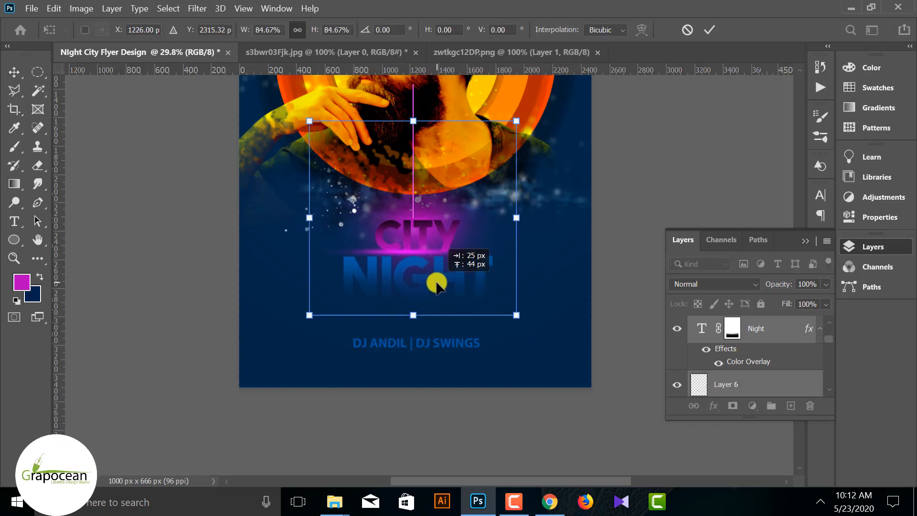
click(707, 31)
Step: Group the title text, streak and glow layers, check the group by toggling its visibility, and deselect it
key(ctrl+g)
click(676, 325)
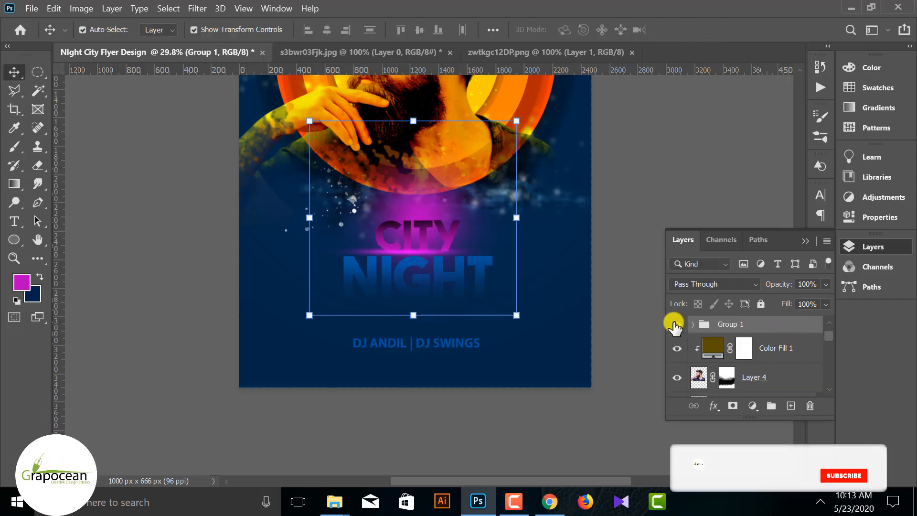
click(676, 325)
click(529, 411)
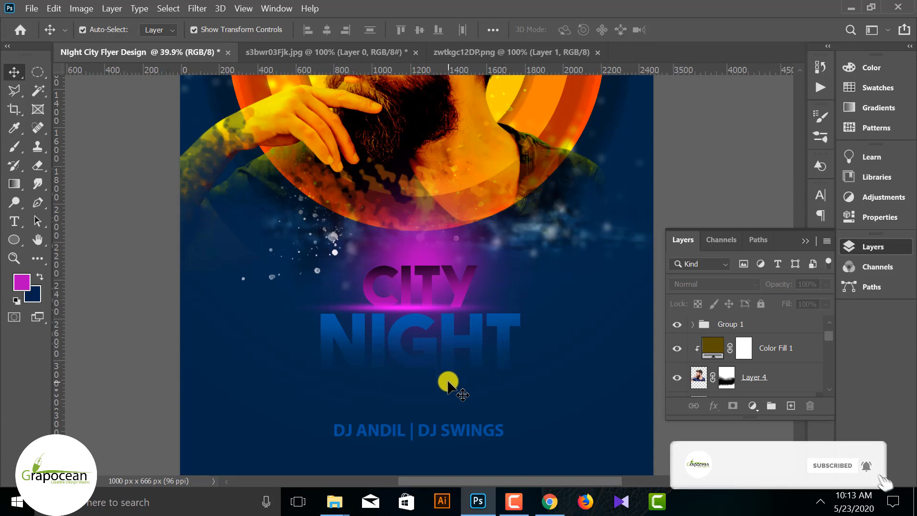
Step: Nudge the DJ line slightly upward, closer to the NIGHT title
mouse_move(446, 379)
mouse_down()
mouse_move(447, 369)
mouse_move(446, 377)
mouse_up()
click(424, 450)
scroll(433, 408, down, 2)
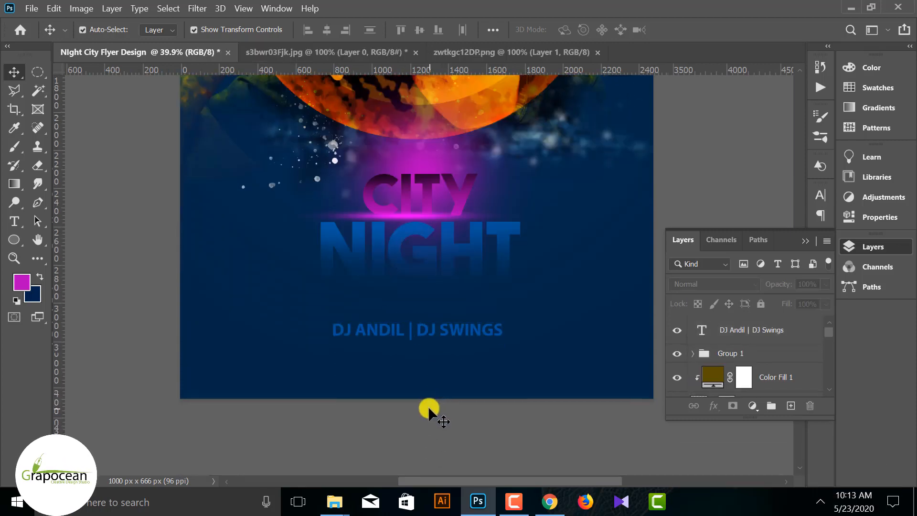
Step: Add a lorem ipsum paragraph text box just below the DJ line and set its font size to 8 pt
scroll(428, 406, up, 1)
scroll(438, 360, down, 1)
click(14, 221)
drag(244, 275, 571, 331)
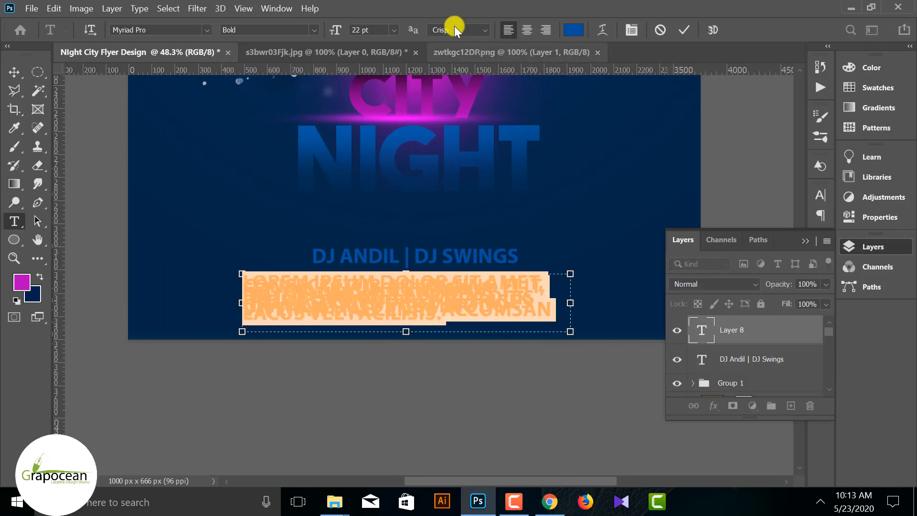
drag(336, 29, 325, 32)
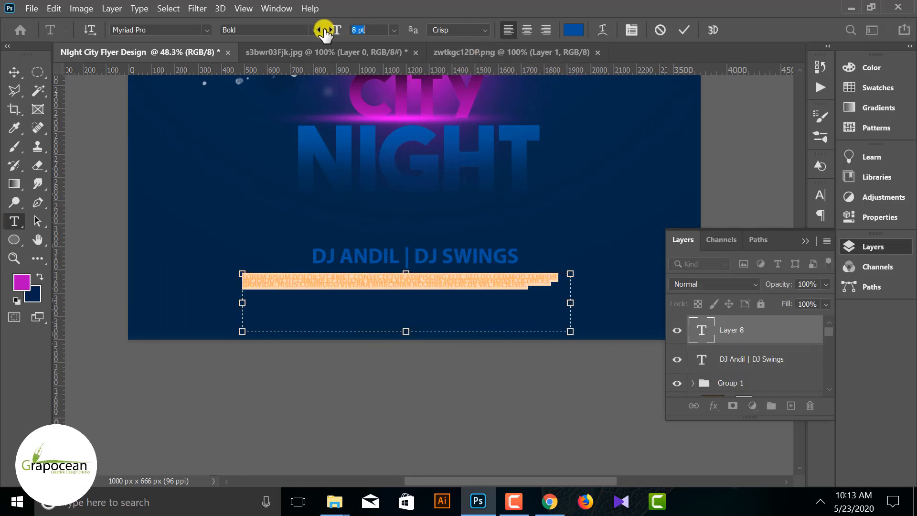
Step: Turn off All Caps for the paragraph and set its leading to 9 pt and its font style to Regular
click(821, 195)
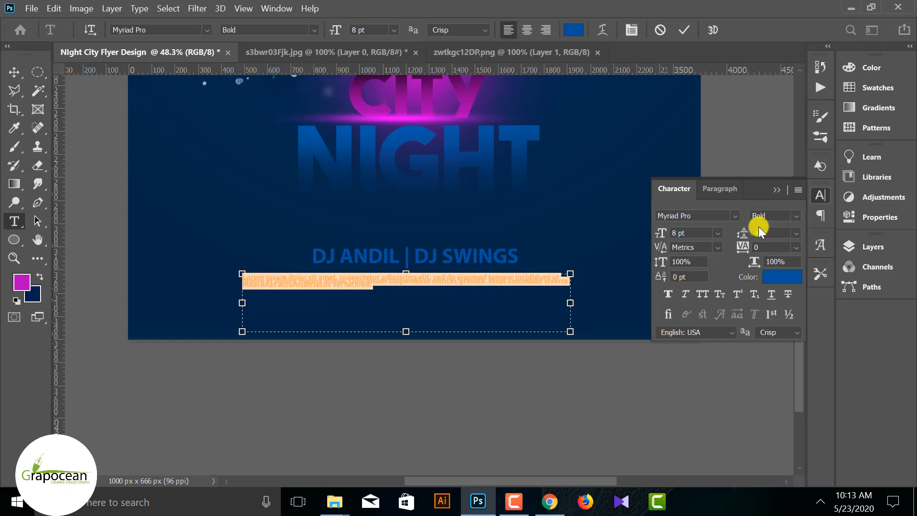
mouse_move(742, 232)
mouse_down()
mouse_move(753, 234)
mouse_move(741, 239)
mouse_up()
click(790, 217)
click(777, 229)
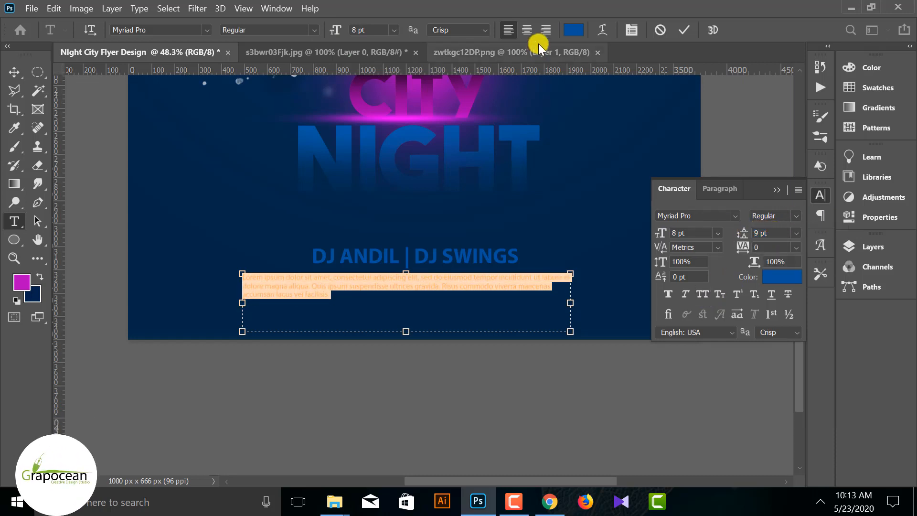
Step: Centre-align the paragraph, narrow its text box, and move it centrally under the DJ line
click(530, 27)
drag(567, 296, 524, 303)
click(14, 72)
drag(425, 288, 459, 288)
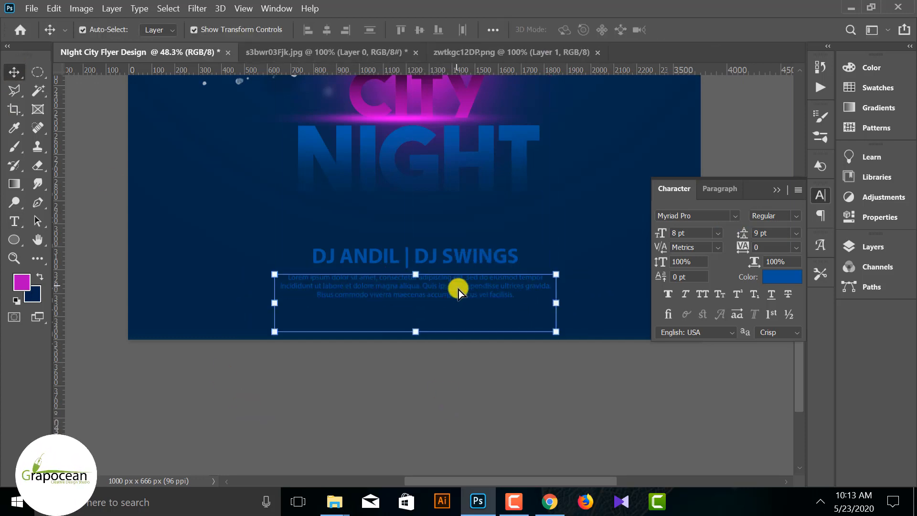
Step: Select the DJ line and the paragraph together with the Background layer to align them on the page
click(449, 375)
click(432, 293)
shift+click(457, 260)
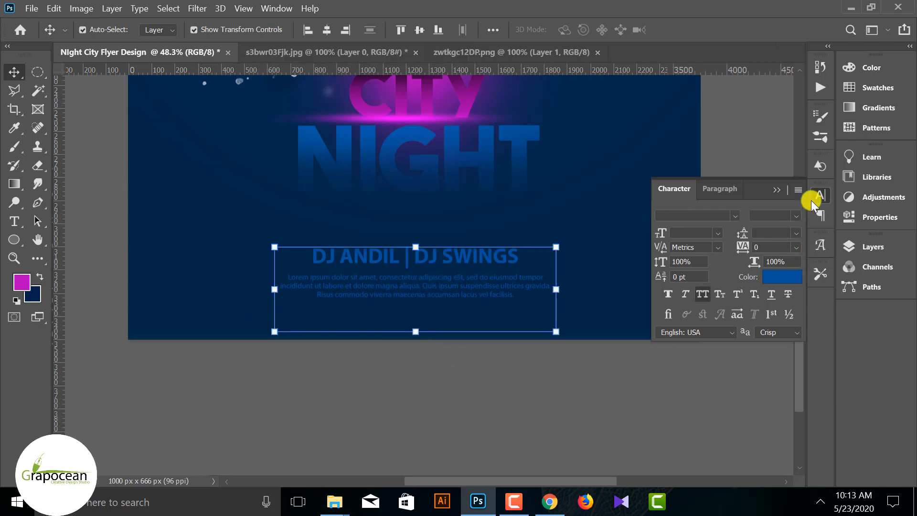
click(873, 247)
scroll(825, 338, down, 3)
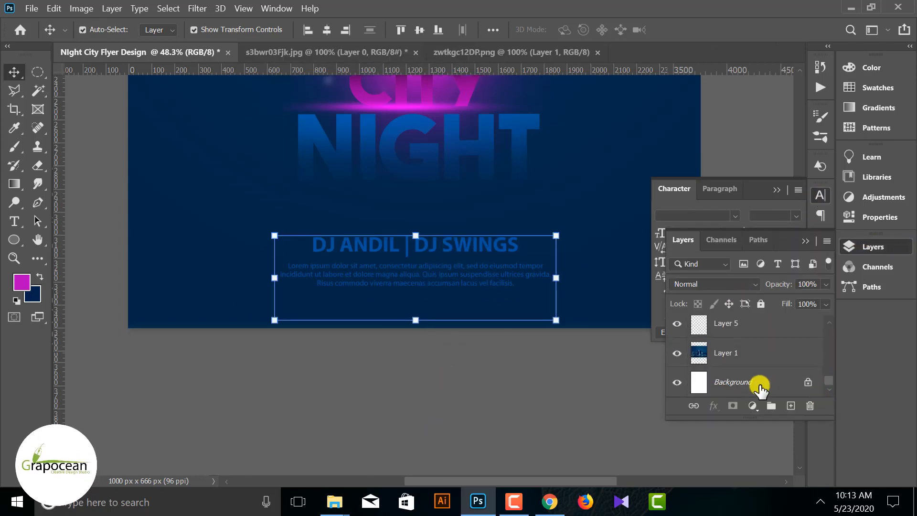
click(760, 383)
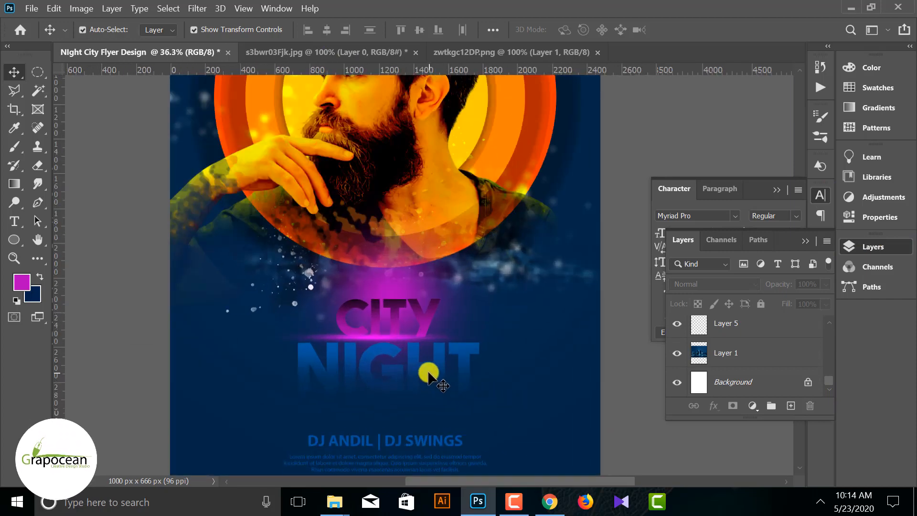
Step: Enlarge the CITY NIGHT title group to about 123% width and 109.5% height, and recentre it above the DJ line
click(425, 368)
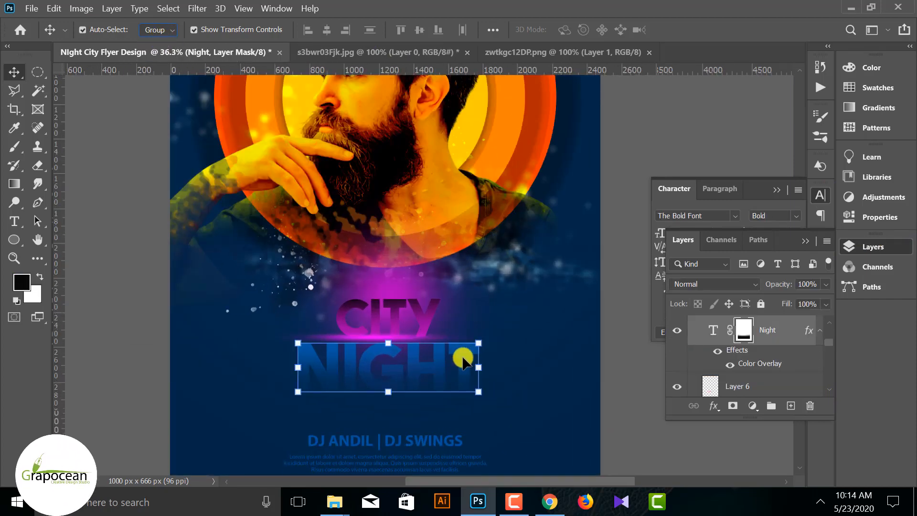
key(ctrl+t)
key(Escape)
key(ctrl+t)
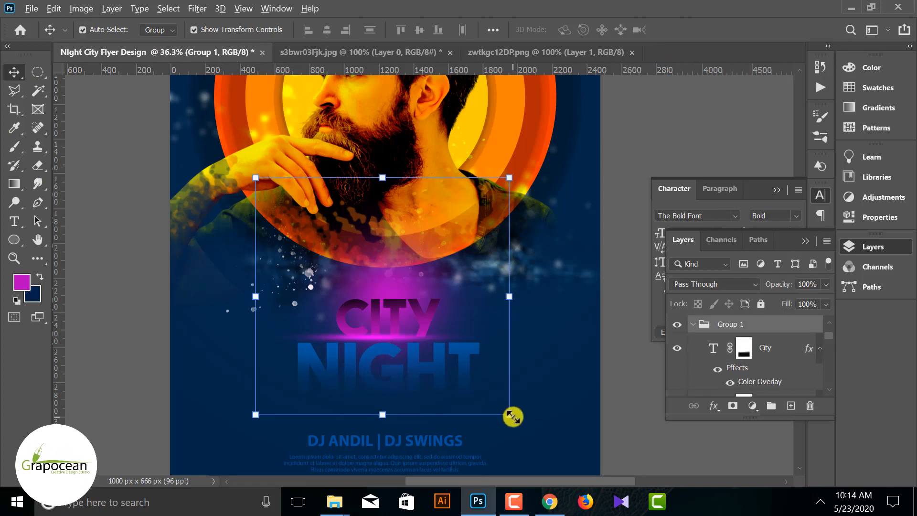
drag(512, 419, 525, 430)
drag(540, 299, 557, 300)
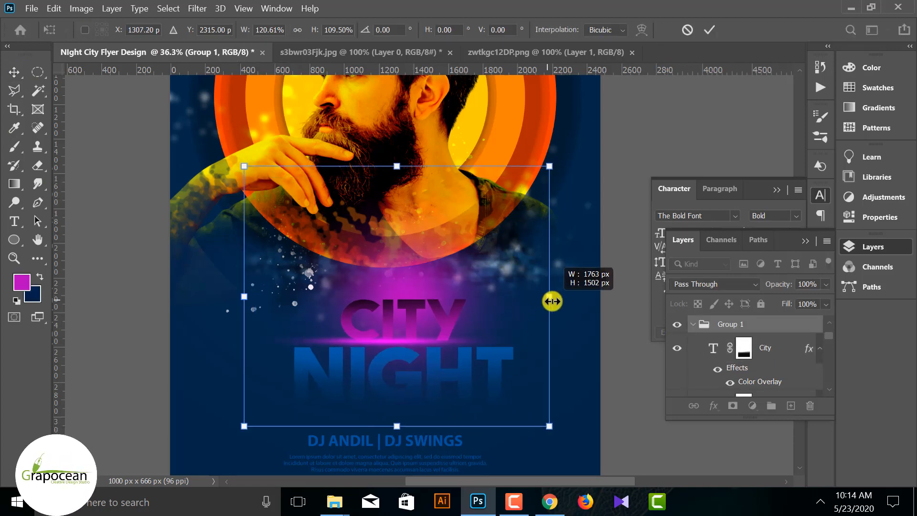
drag(420, 364, 419, 358)
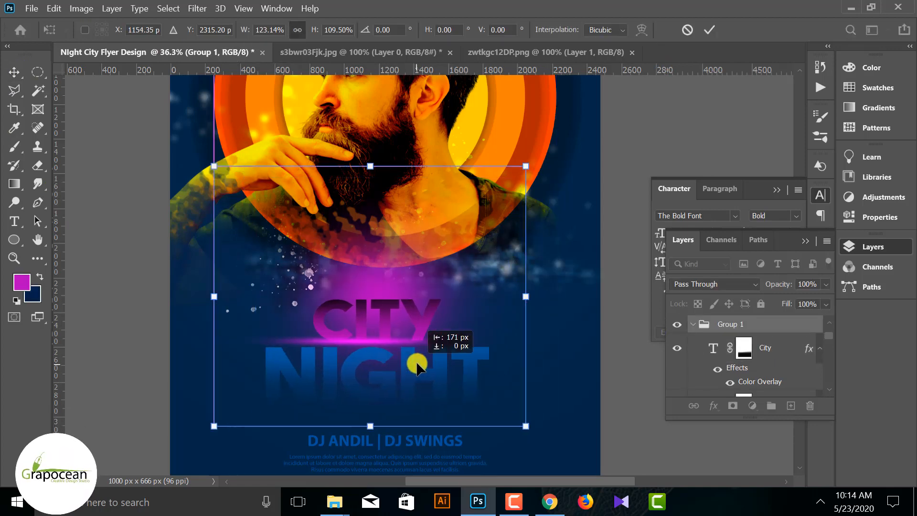
click(702, 41)
scroll(471, 381, down, 3)
scroll(509, 383, up, 1)
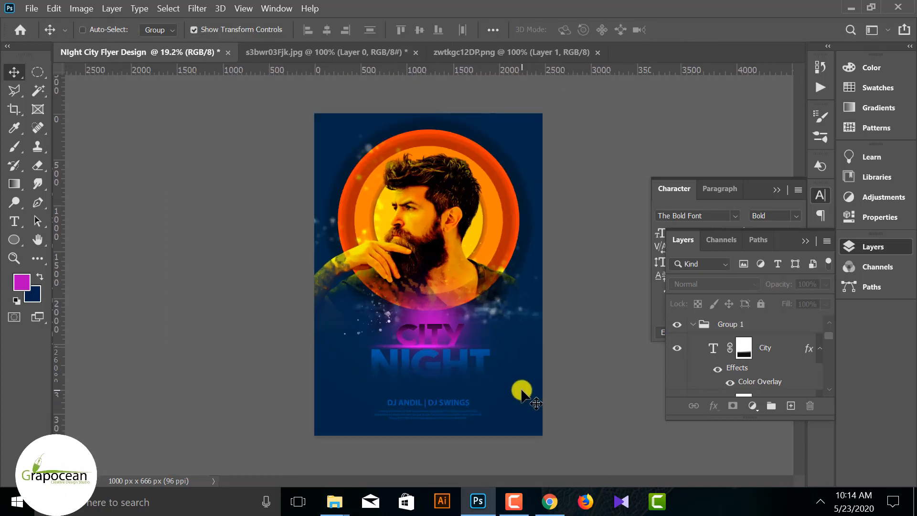
scroll(523, 391, up, 1)
scroll(488, 400, down, 2)
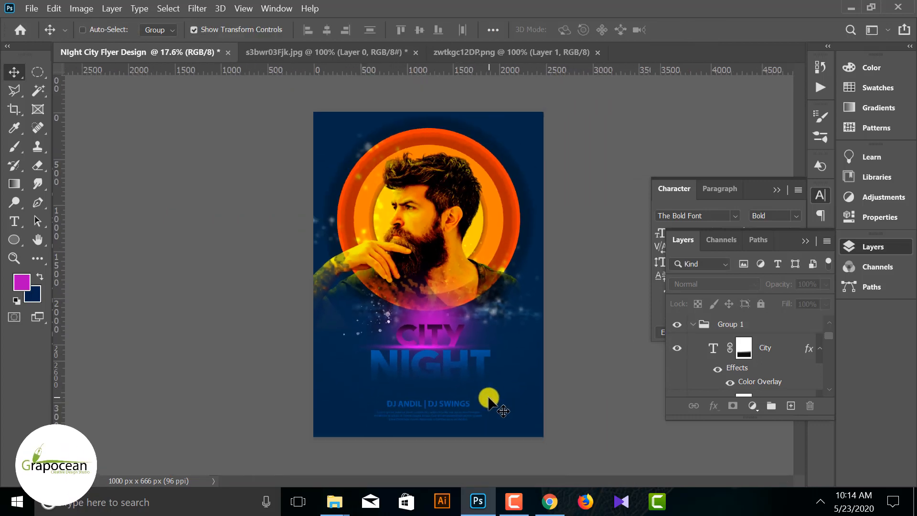
scroll(487, 418, up, 1)
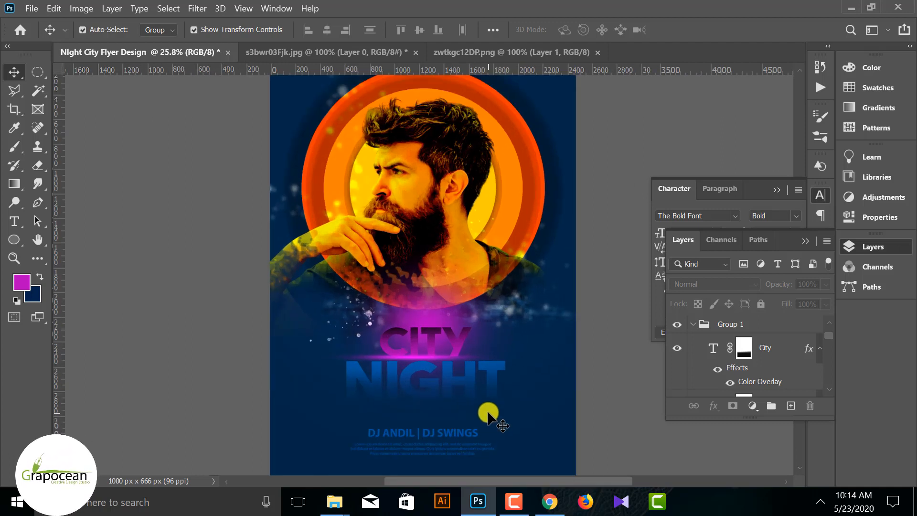
scroll(746, 354, down, 3)
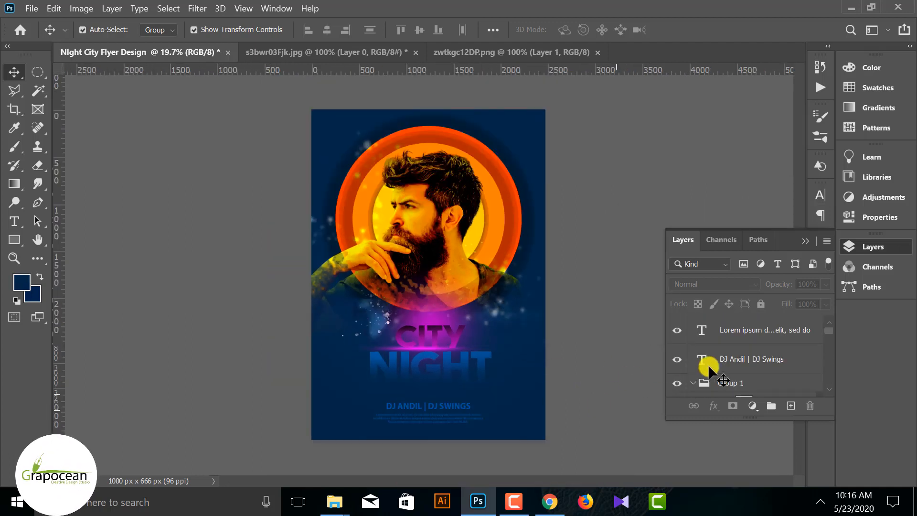
click(805, 241)
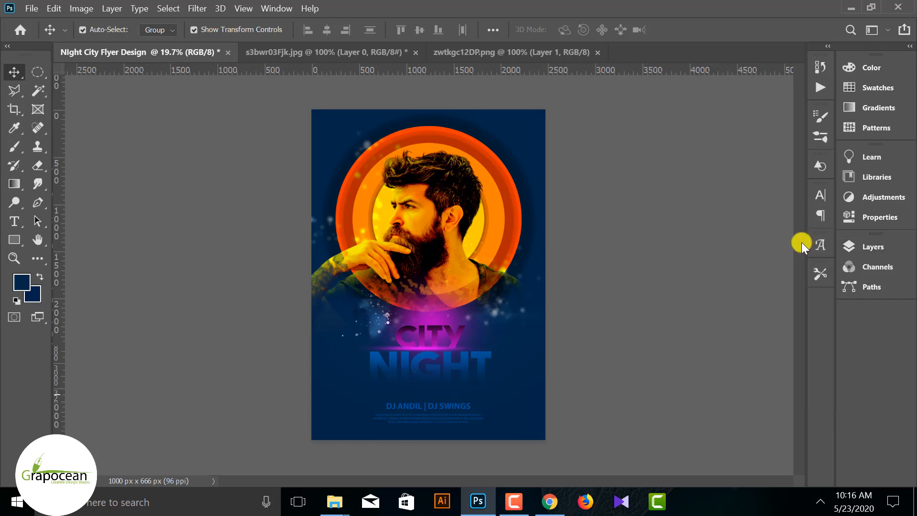
click(877, 248)
click(758, 337)
click(486, 368)
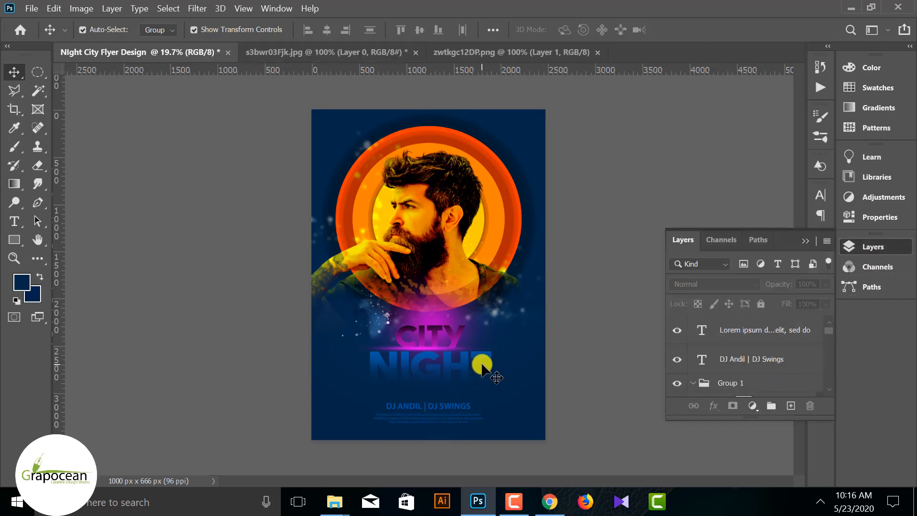
click(745, 385)
click(519, 363)
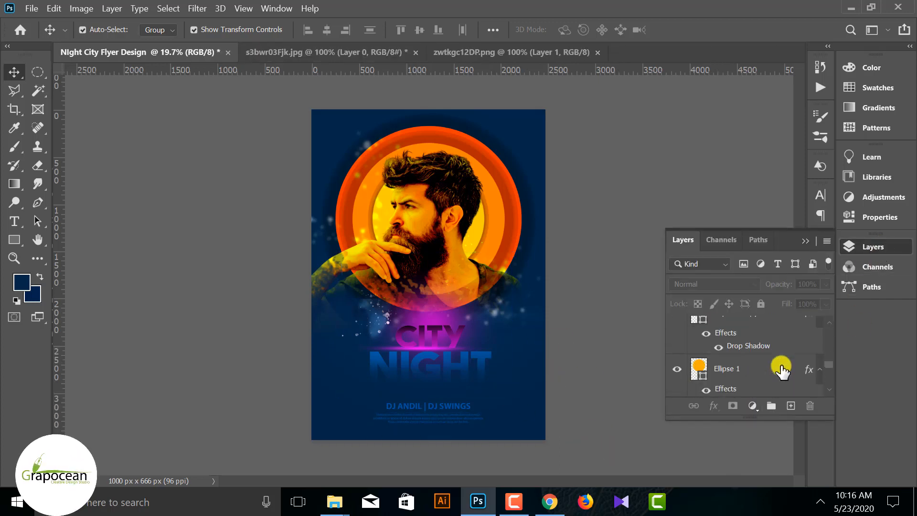
Step: Add a layer mask to the Gradient Fill 1 layer above the city picture
click(709, 356)
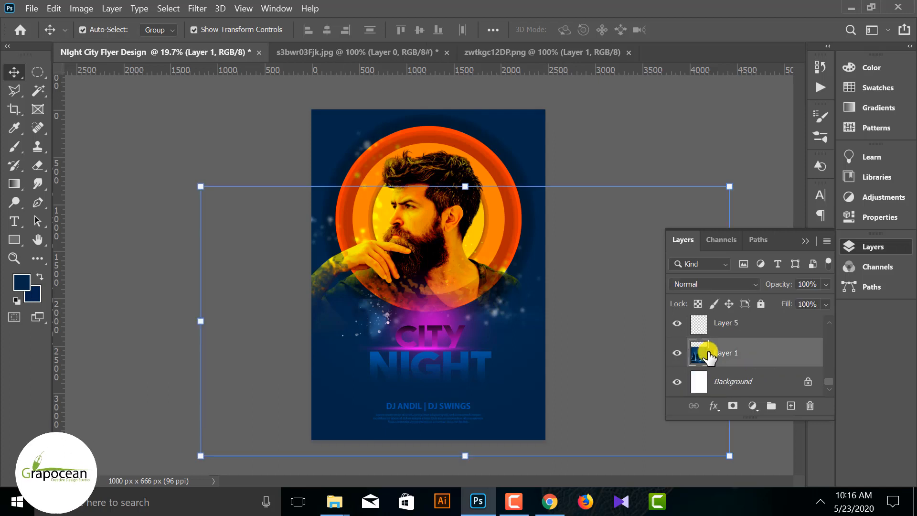
click(768, 458)
scroll(732, 339, up, 1)
click(698, 356)
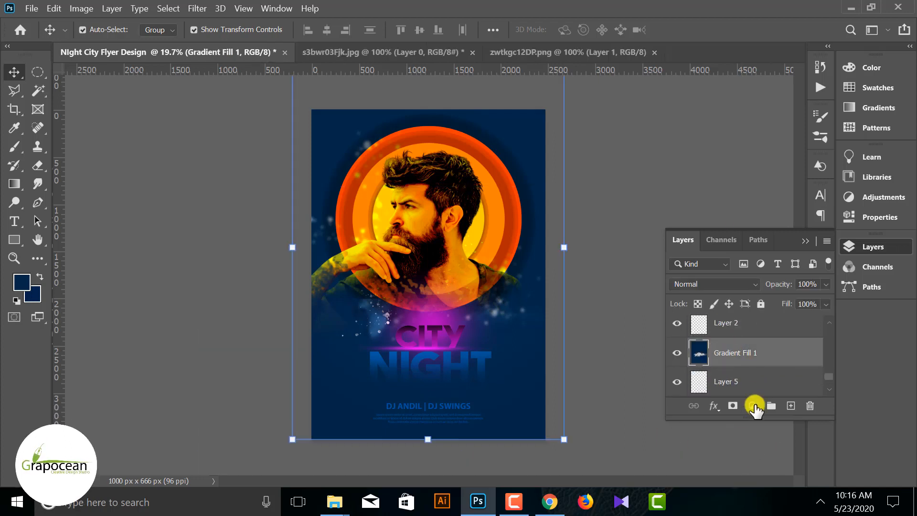
click(730, 407)
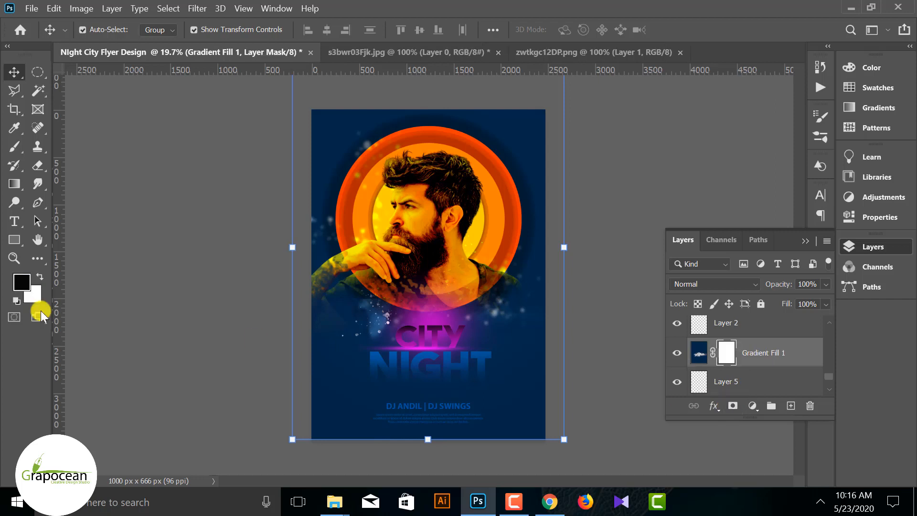
Step: Paint black on the Gradient Fill 1 mask across the flyer's lower part with a 900 px textured brush at 38% flow
right_click(15, 146)
click(61, 143)
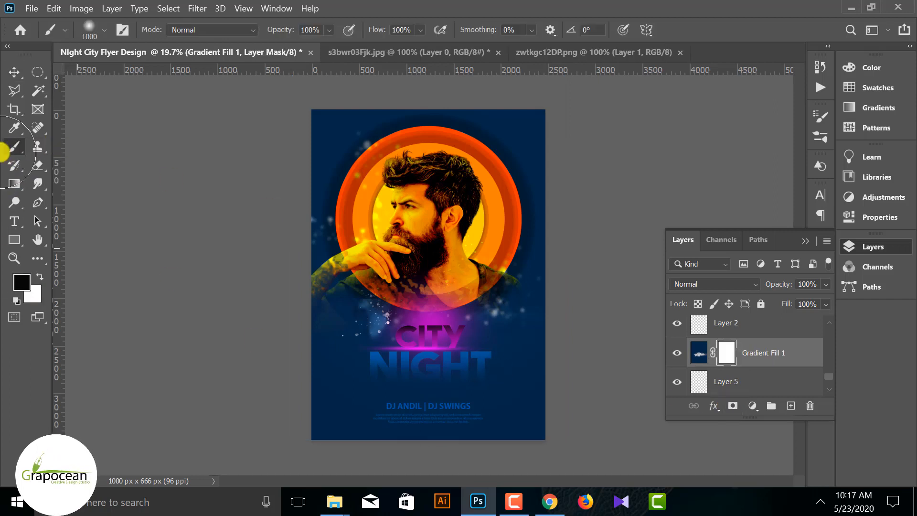
click(98, 35)
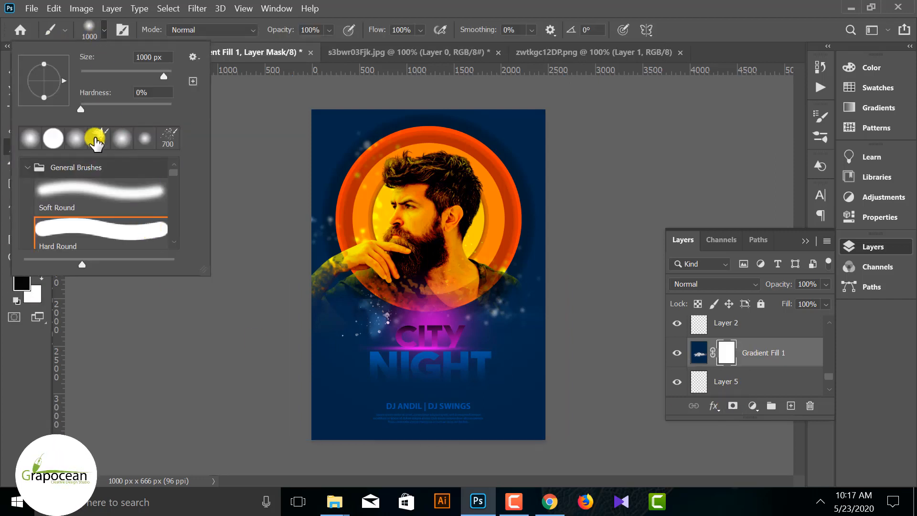
click(96, 140)
click(553, 400)
click(416, 390)
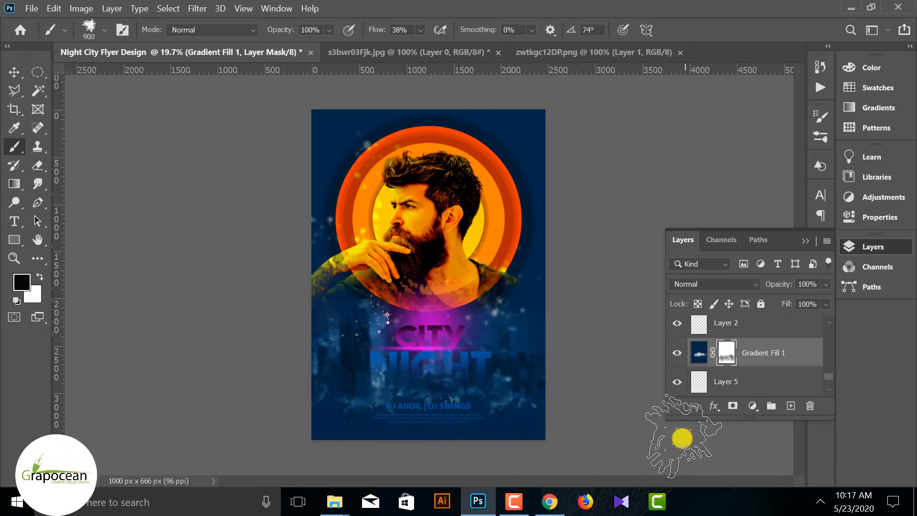
Step: Select the Night text layer inside the title group and open its Color Overlay style settings
ctrl+click(484, 349)
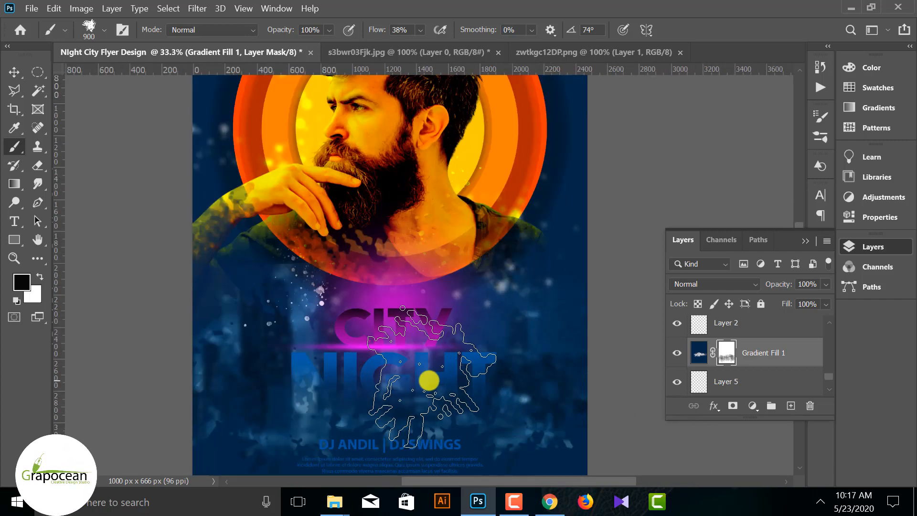
click(14, 71)
click(482, 376)
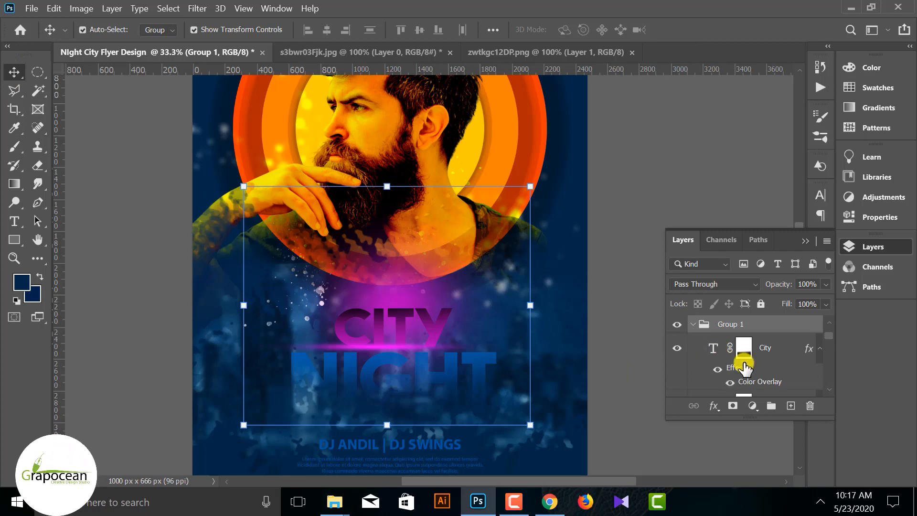
scroll(742, 370, down, 3)
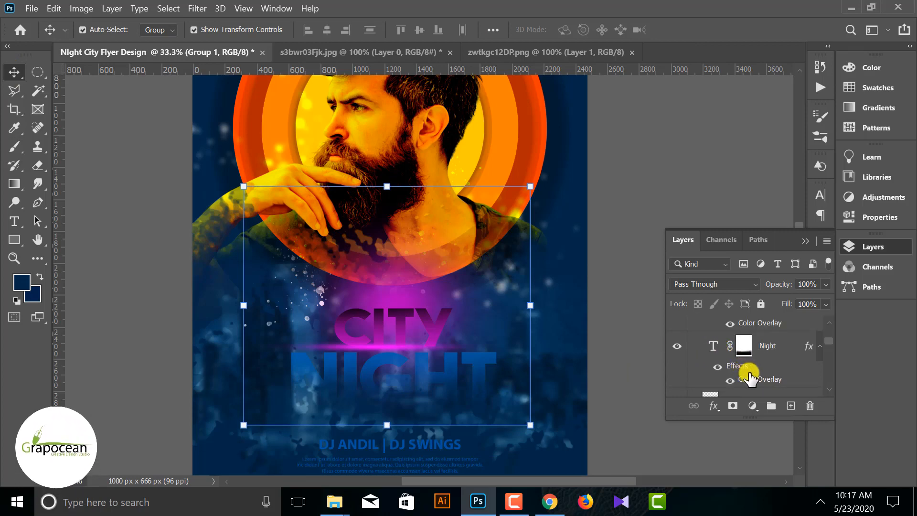
click(770, 348)
right_click(787, 352)
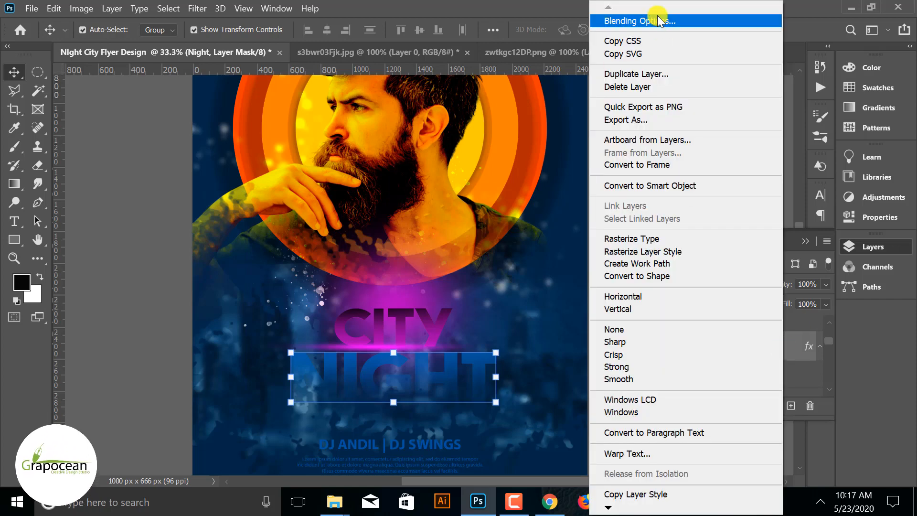
click(621, 19)
click(348, 333)
drag(588, 131, 819, 299)
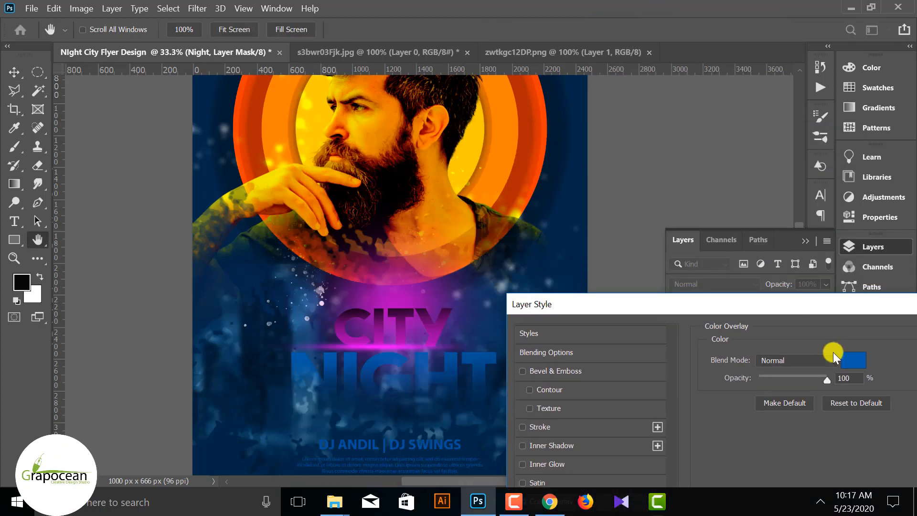
Step: Set the NIGHT text's overlay colour to white (ffffff), apply the layer style, and deselect the layer
click(847, 362)
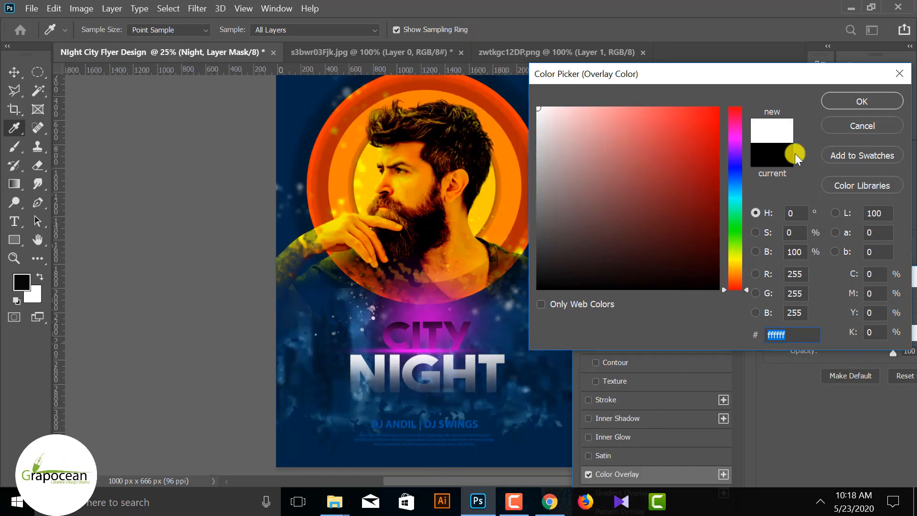
click(862, 101)
scroll(728, 277, right, 5)
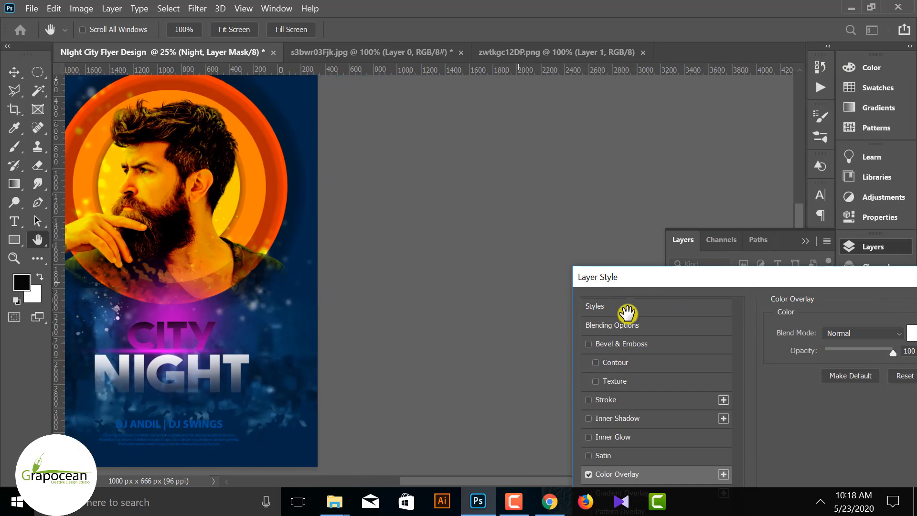
drag(784, 291, 261, 220)
scroll(356, 219, right, 5)
scroll(194, 305, down, 3)
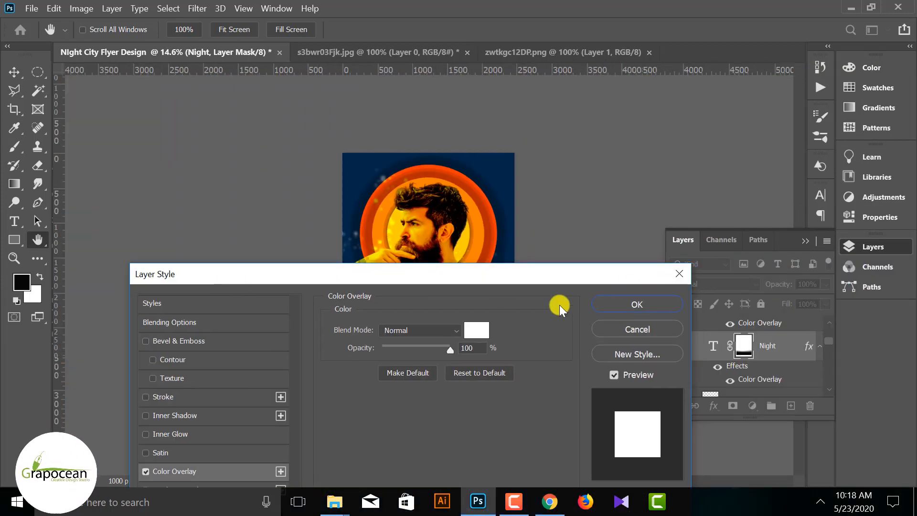
click(639, 302)
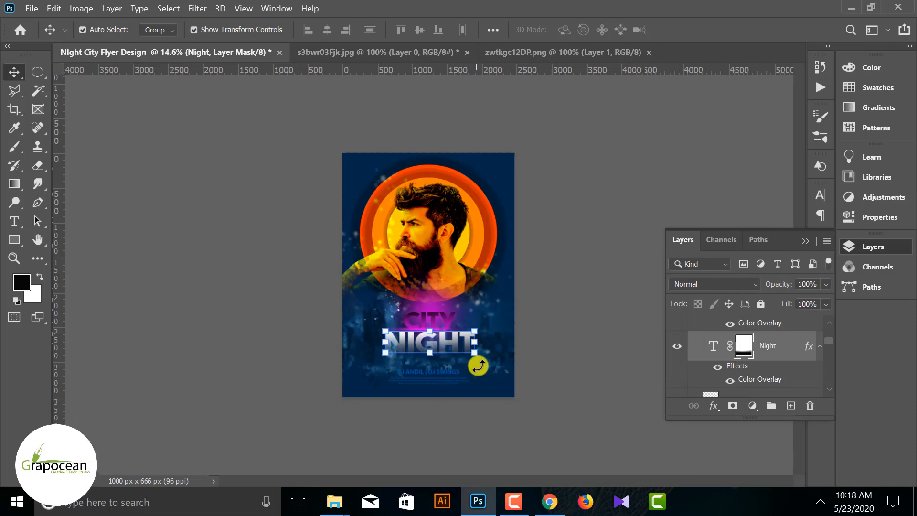
click(515, 341)
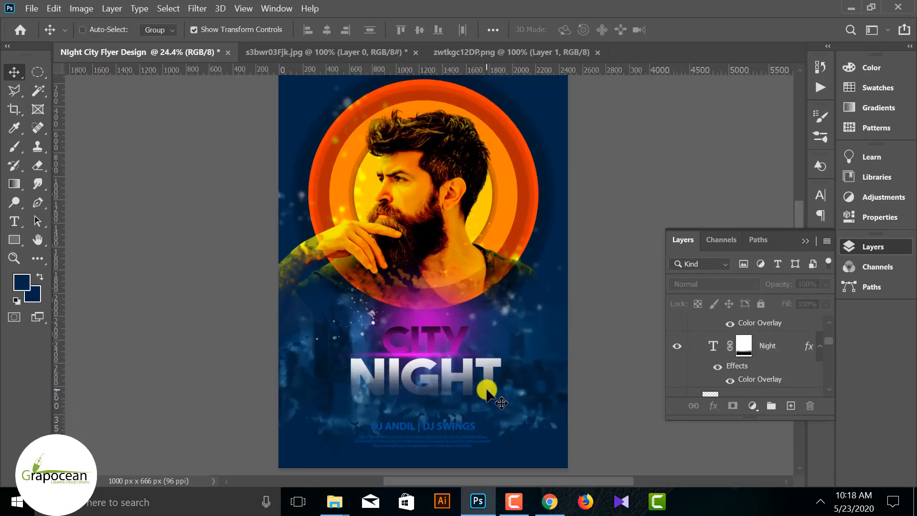